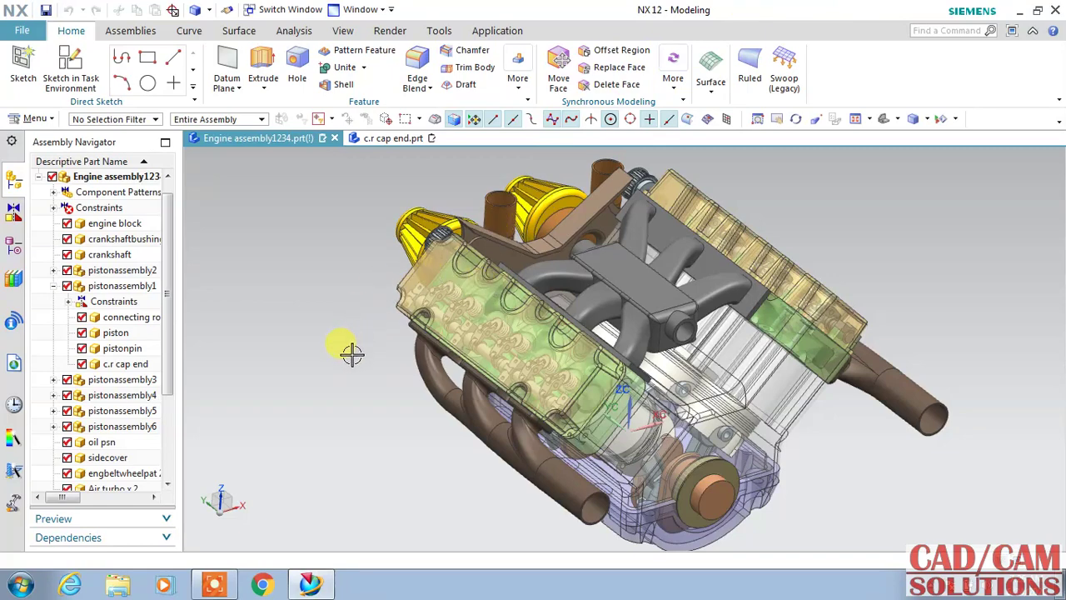
Hide the oil pan in the engine assembly, then bring up the c.r cap end.prt part.
middle_click_drag(324, 381, 369, 353)
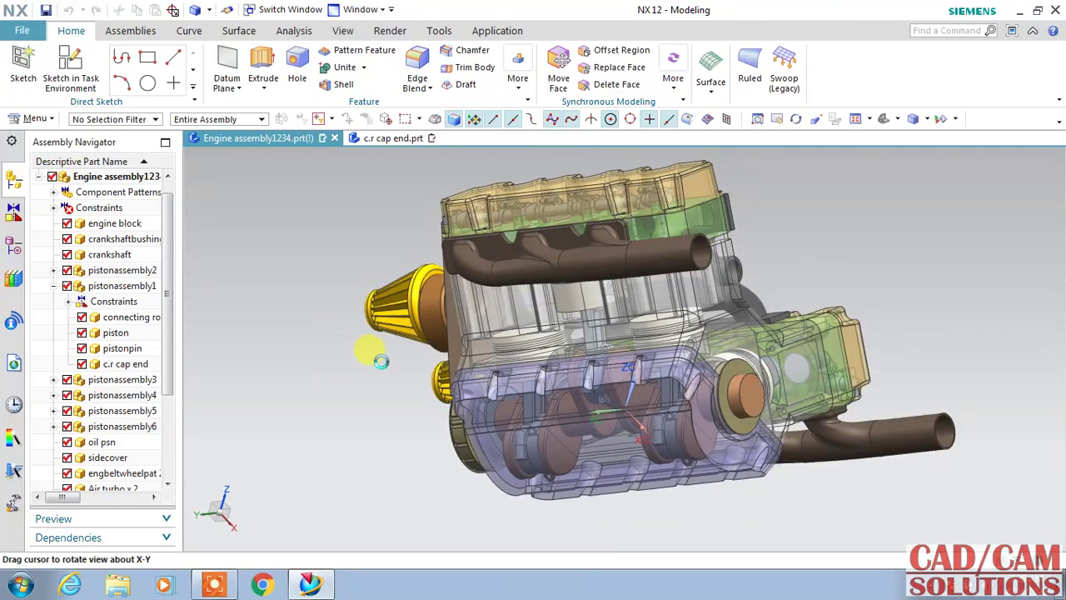
left_click(628, 437)
key("ctrl+b")
mouse_move(655, 505)
middle_mouse_down()
mouse_move(693, 477)
mouse_move(677, 353)
middle_mouse_up()
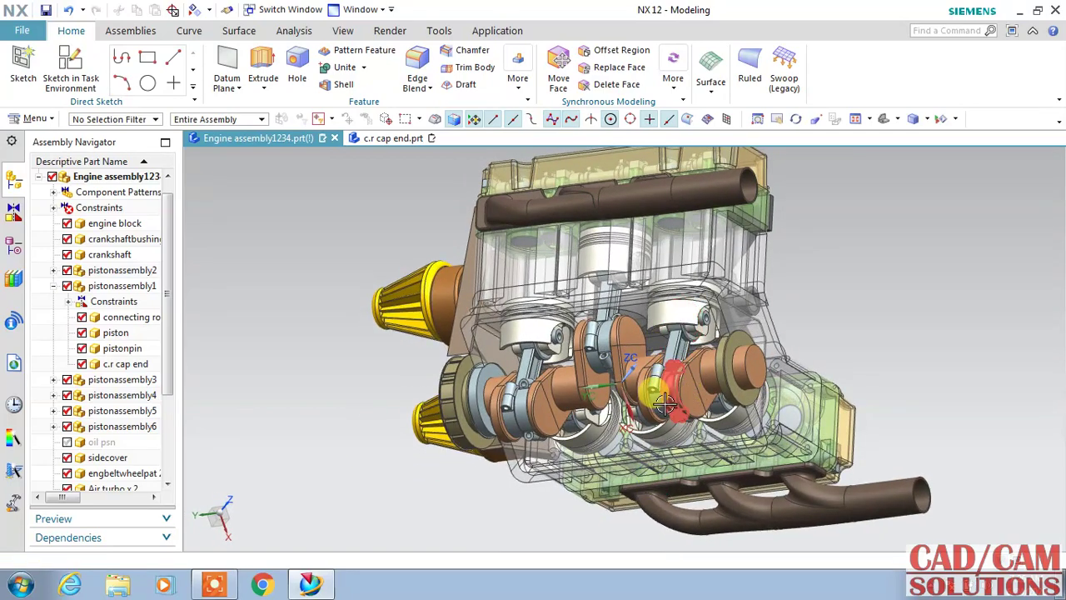
left_click(359, 138)
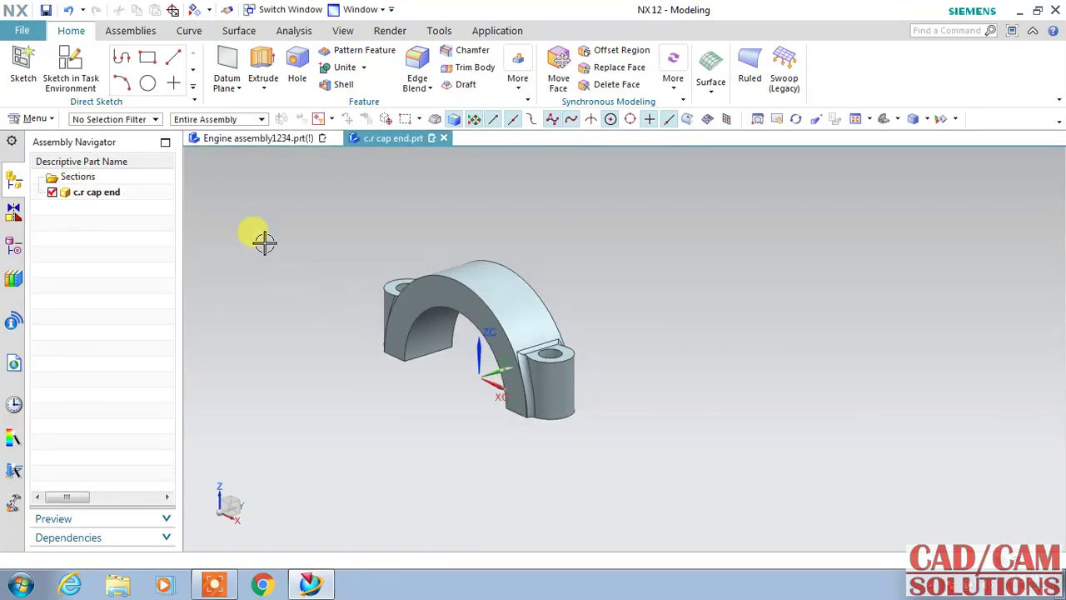
Create a new part, model36, from the Model template.
left_click(25, 31)
left_click(37, 52)
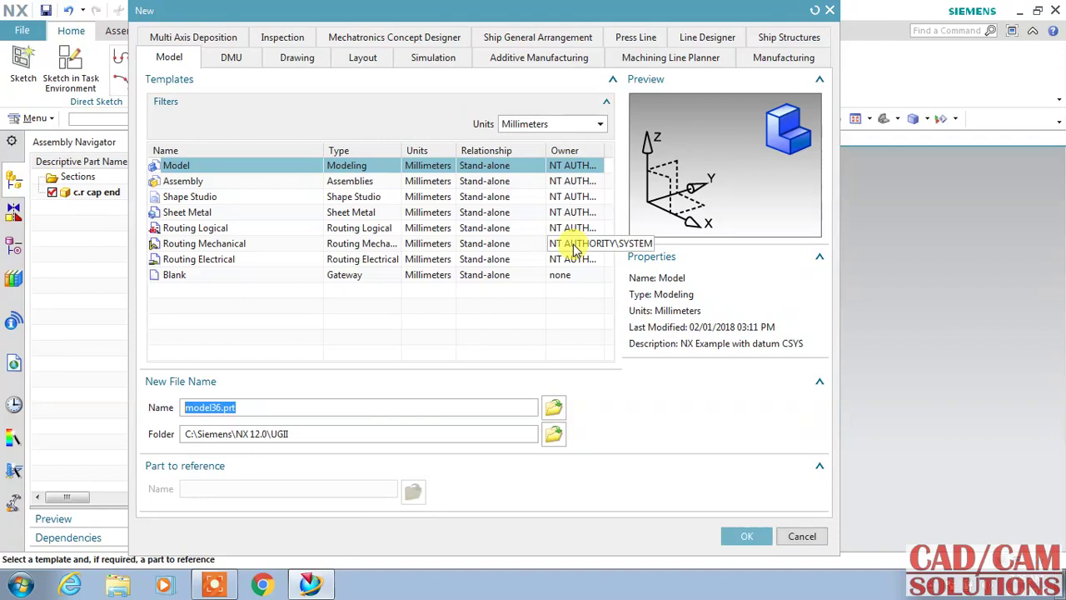
left_click(747, 536)
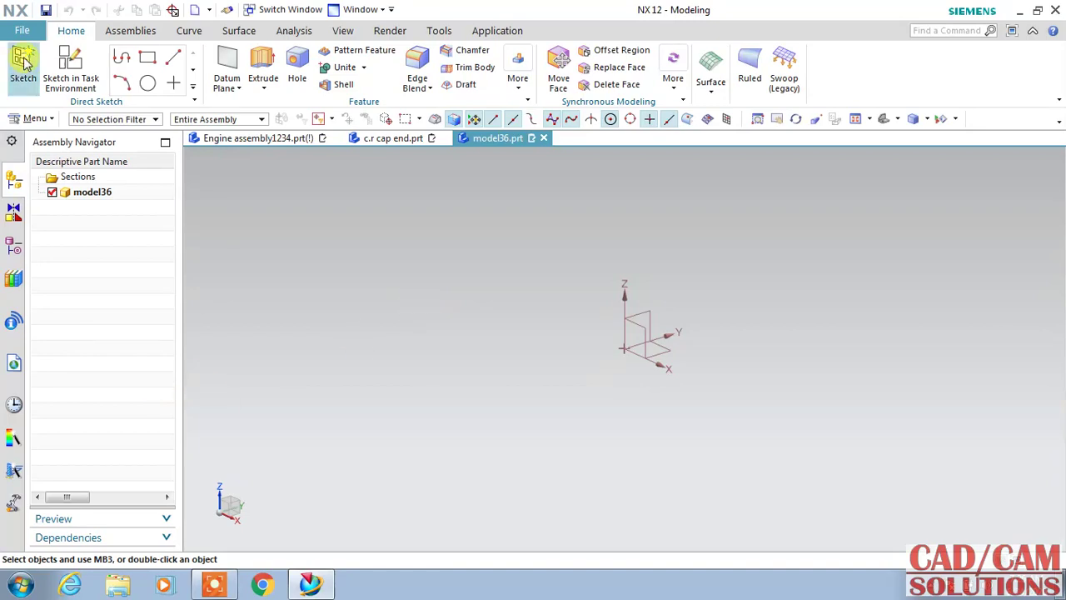
Start a sketch on the datum plane with a set horizontal reference direction.
left_click(71, 67)
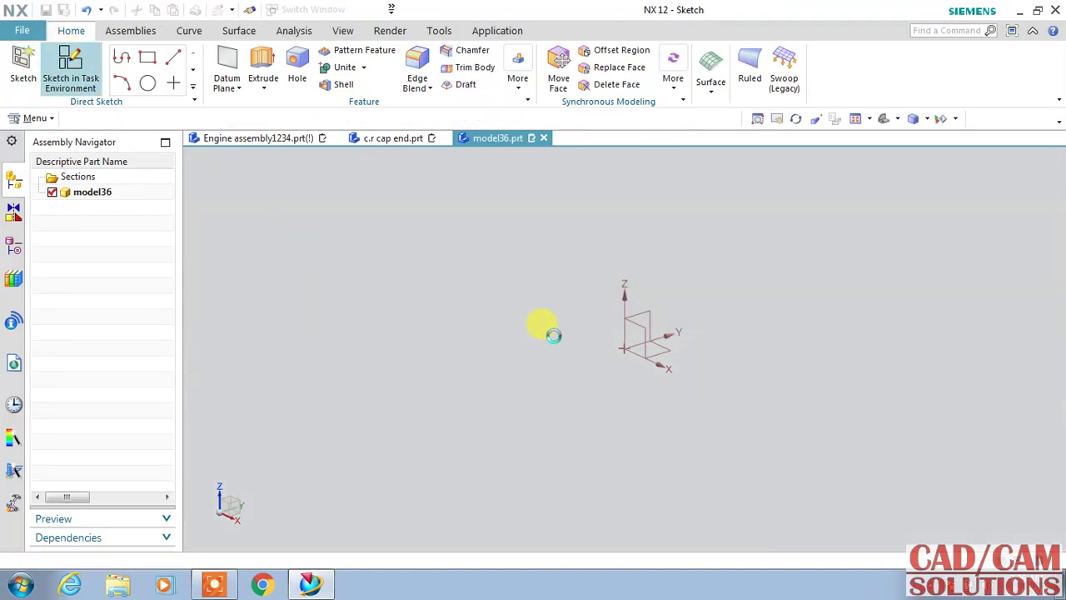
left_click(633, 321)
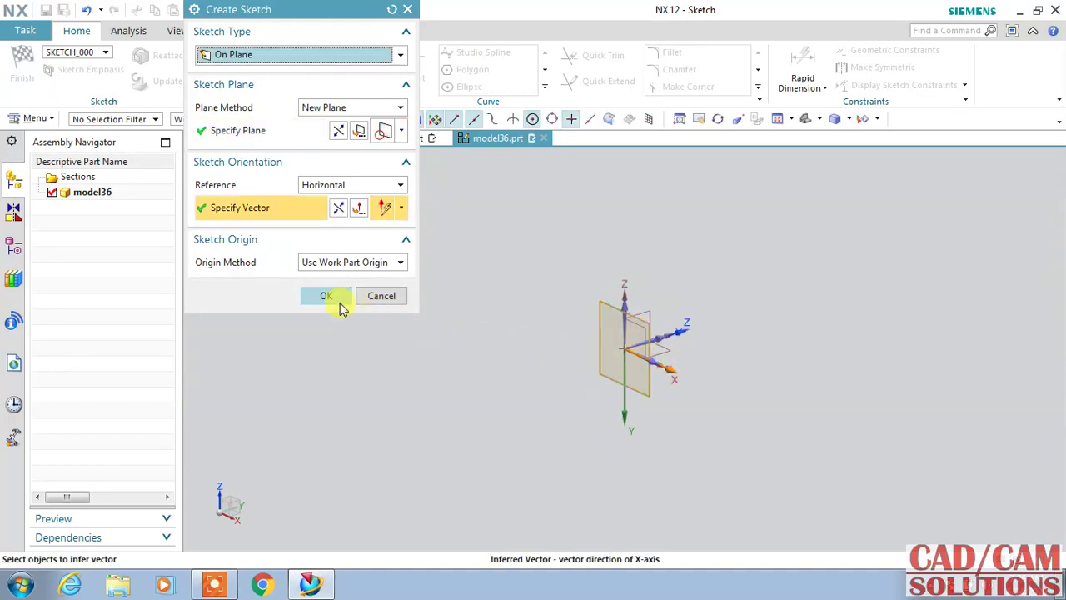
left_click(335, 208)
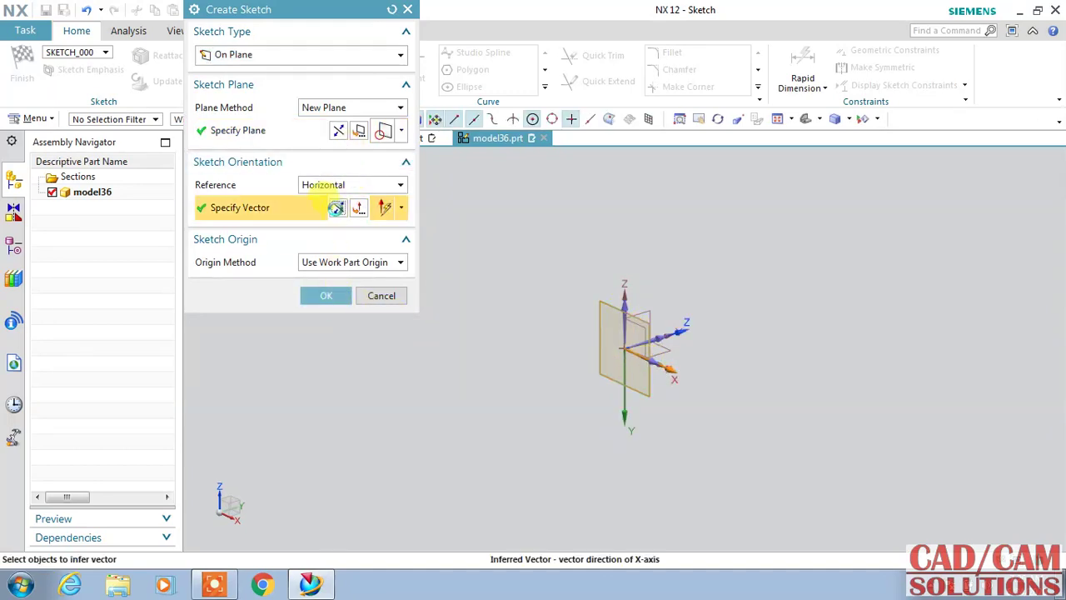
left_click(343, 142)
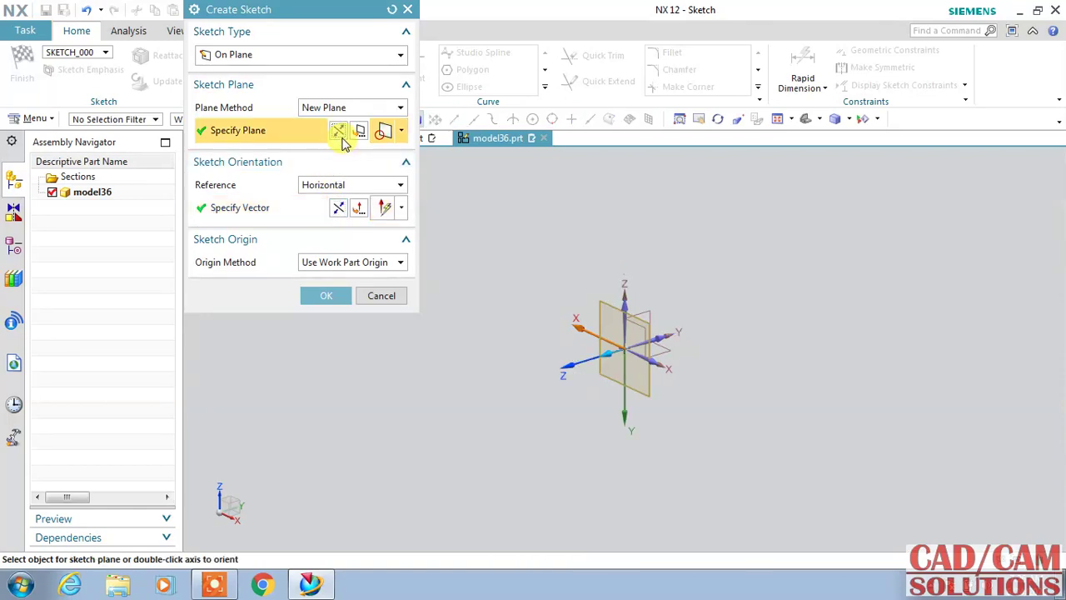
left_click(327, 295)
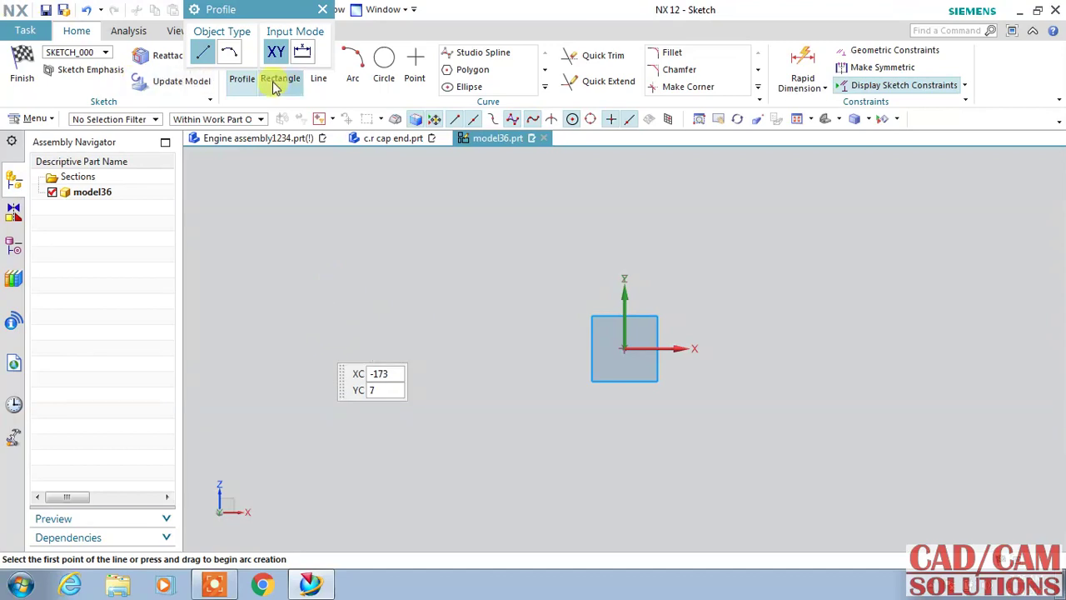
Draw a 63.5 mm diameter circle centred on the sketch origin.
left_click(394, 66)
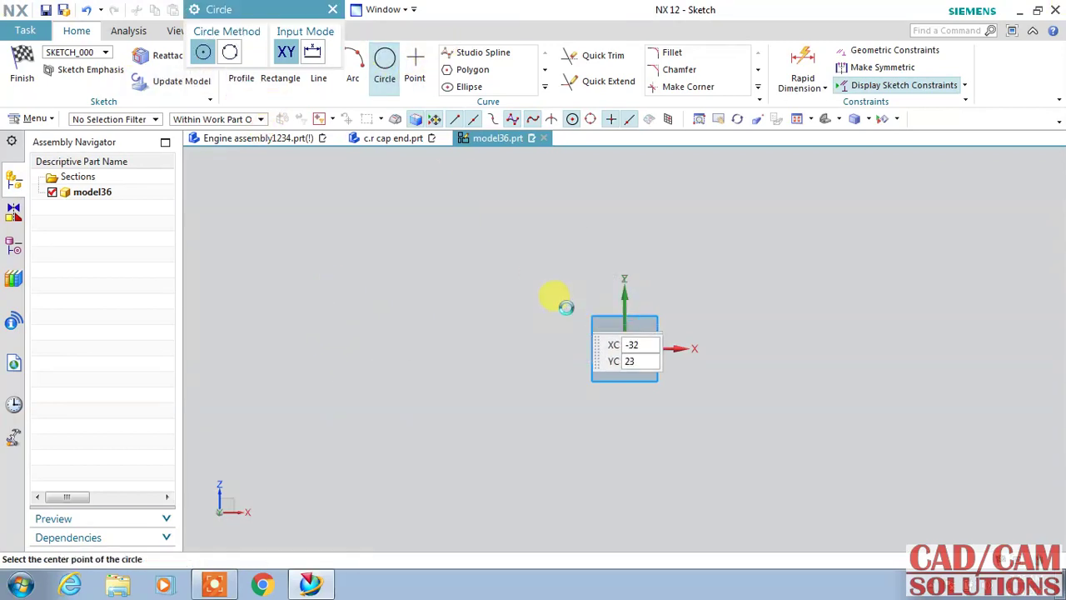
left_click(624, 347)
type("63.5")
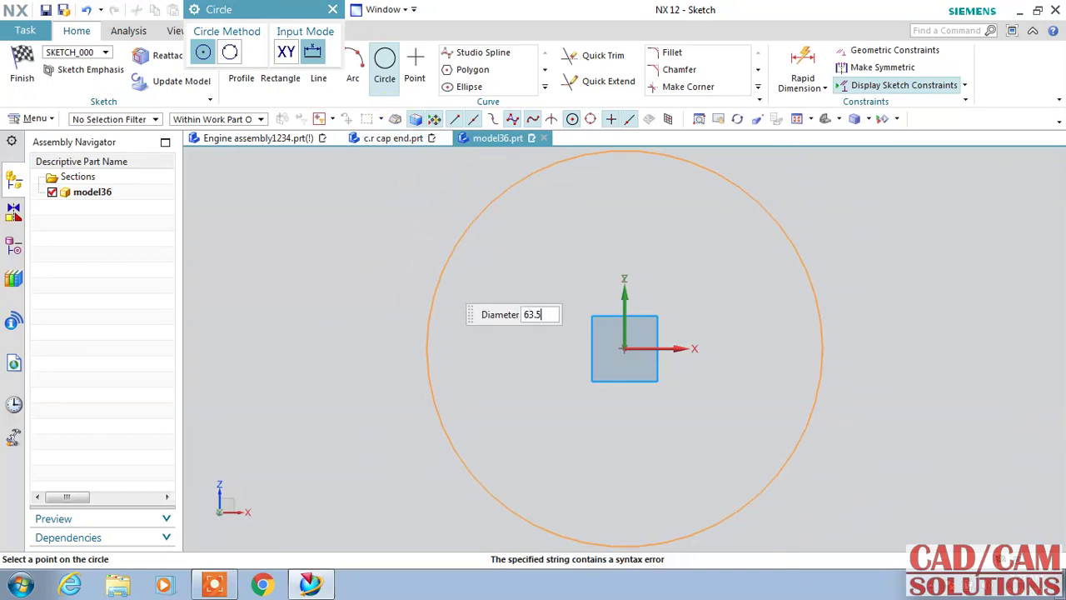
key("Return")
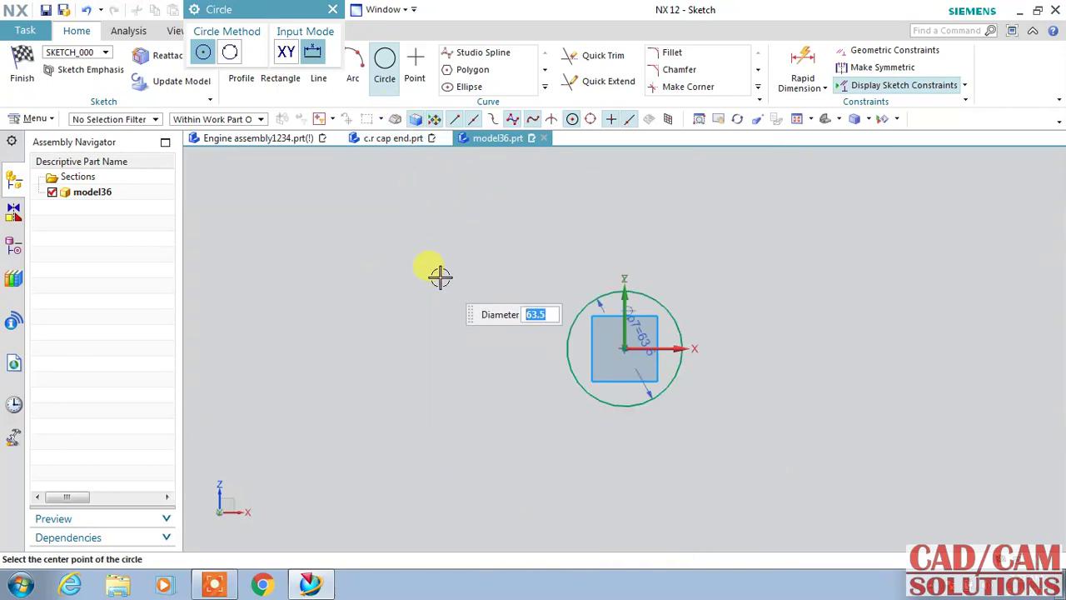
Draw a horizontal line across the circle and trim off its right overhang.
left_click(546, 87)
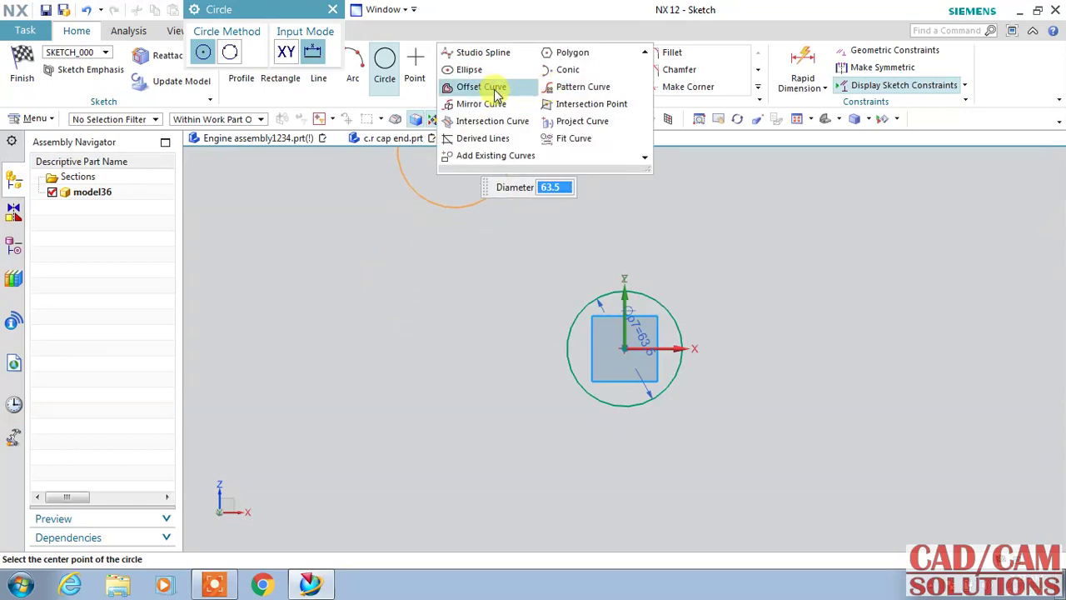
left_click(321, 67)
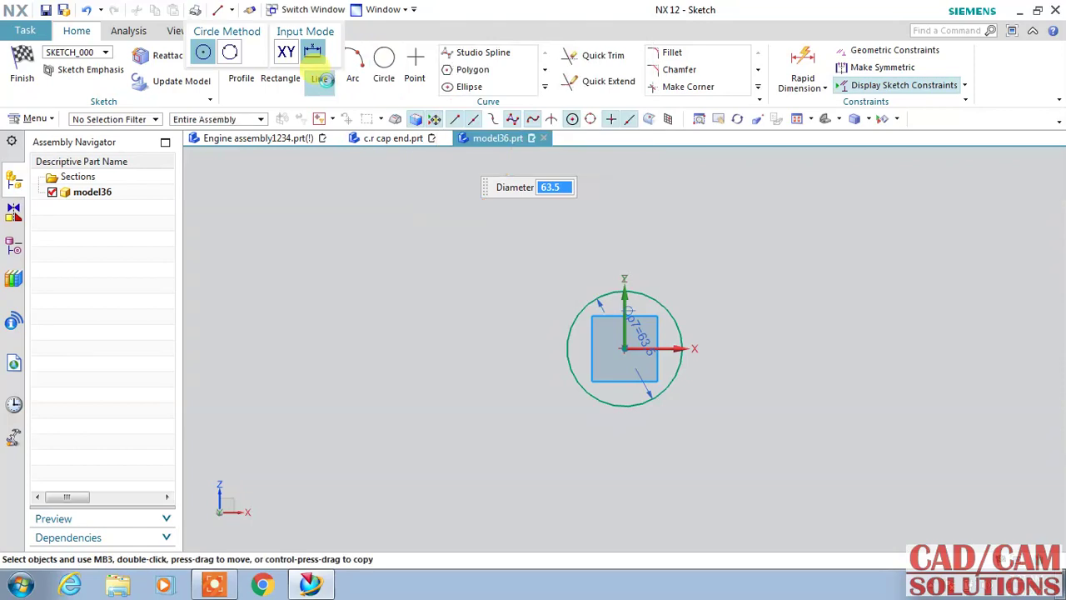
left_click(567, 344)
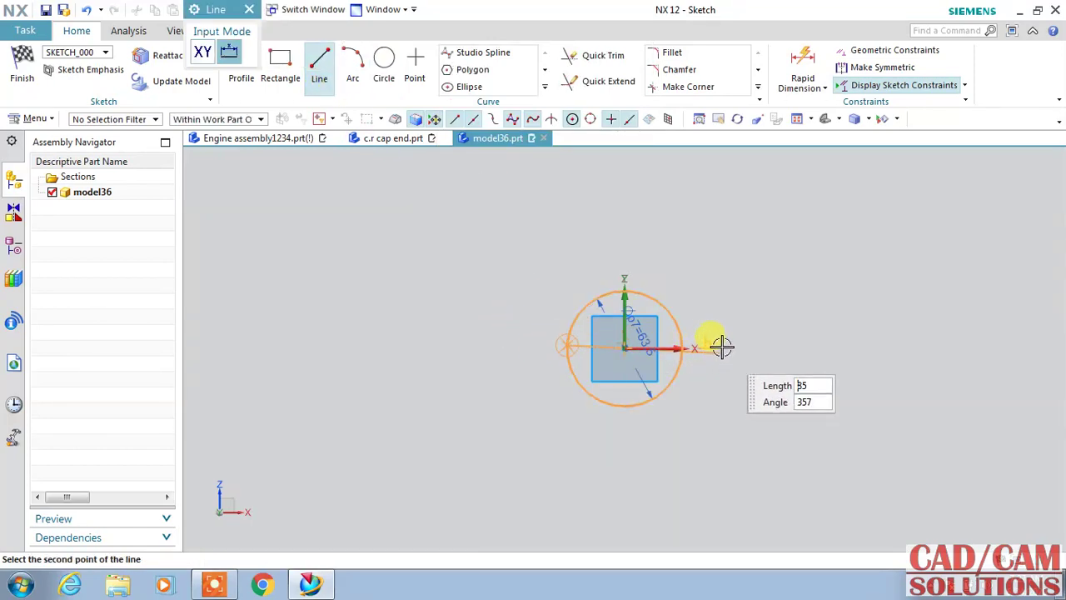
left_click(316, 73)
left_click(317, 75)
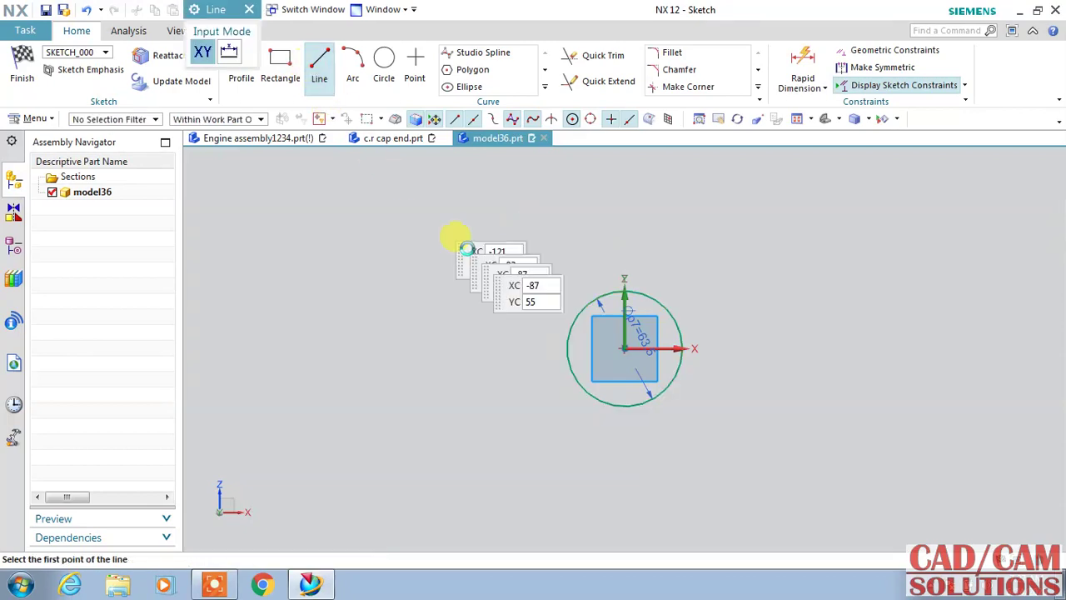
left_click(563, 347)
left_click(738, 345)
left_click(588, 55)
left_click(707, 348)
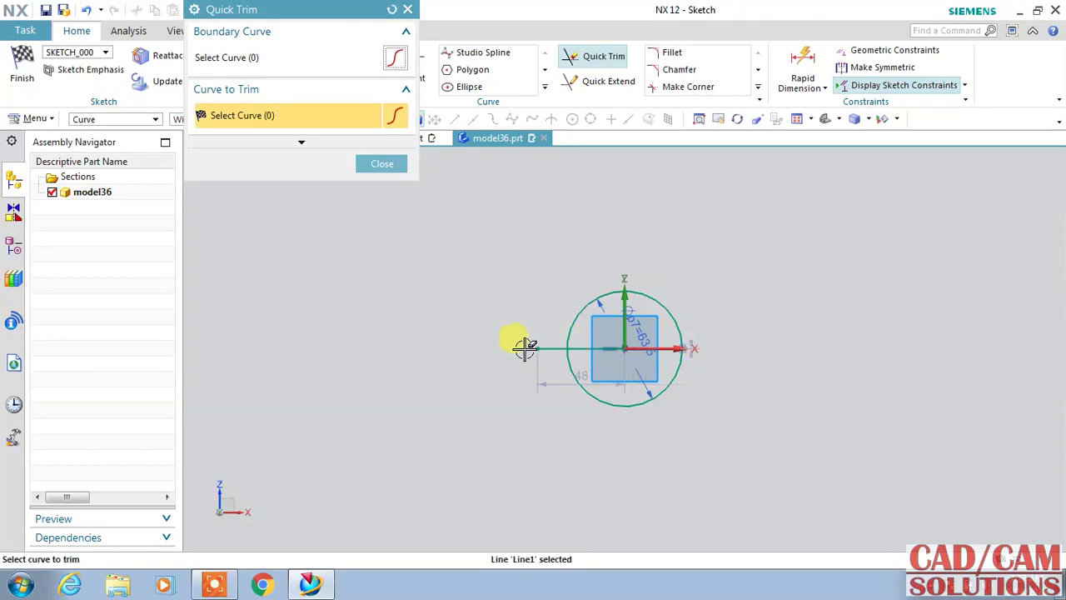
Trim the line's left overhang and the circle's lower half, leaving a closed semicircle.
left_click(533, 346)
left_click(576, 390)
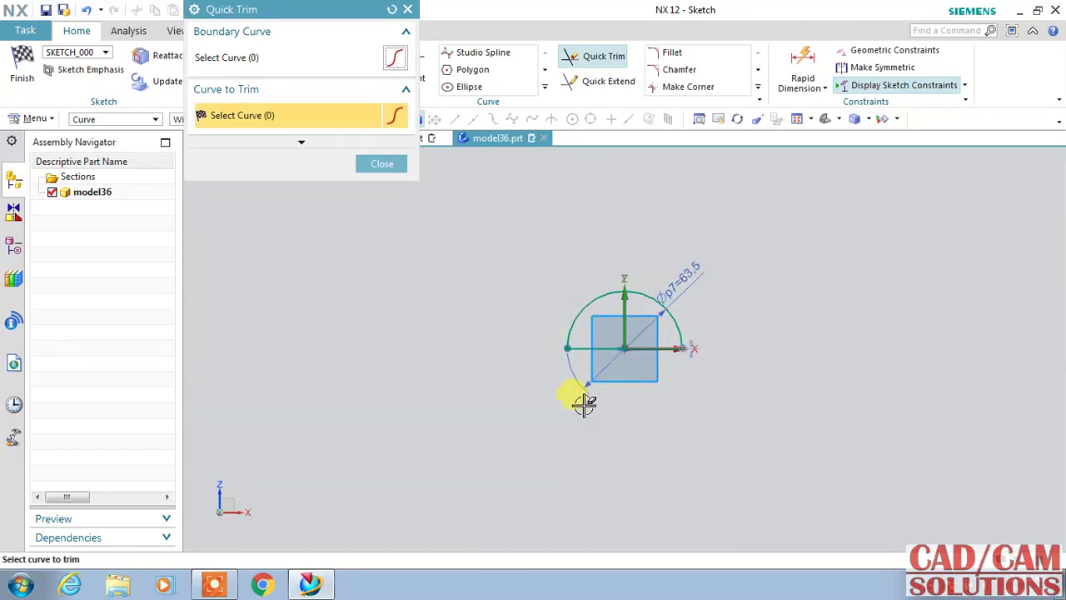
left_click(588, 56)
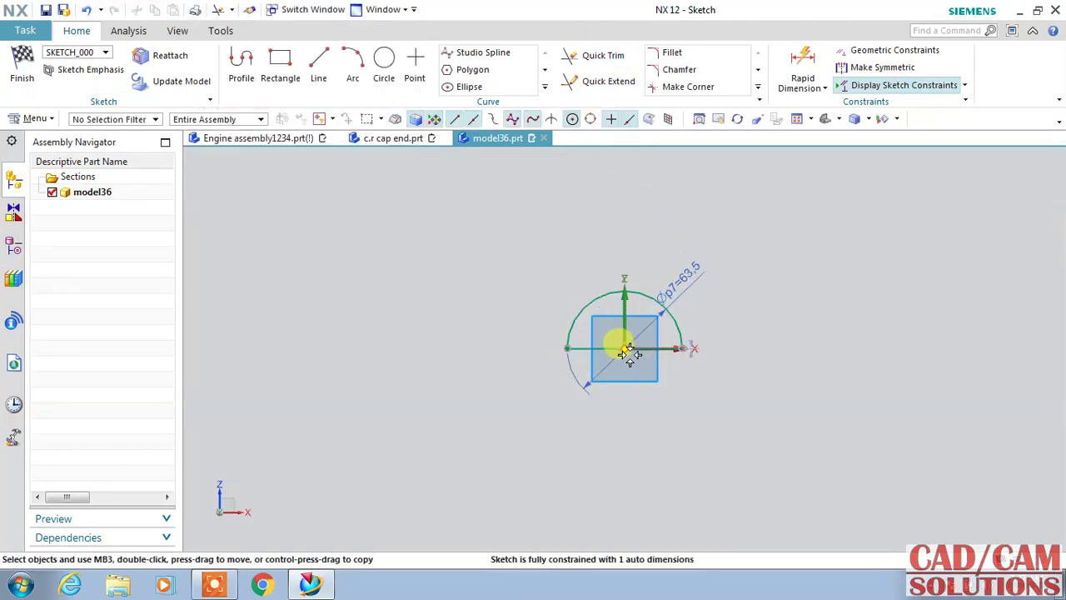
Clear the axis selection and choose Offset Curve from the curve gallery.
scroll(614, 340, "up", 3)
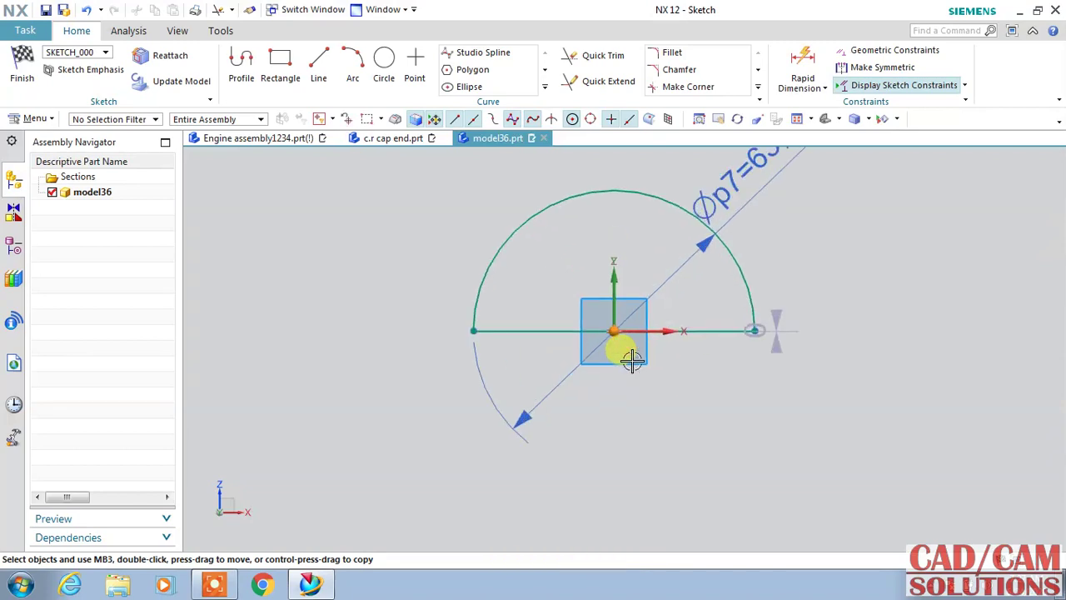
scroll(624, 349, "up", 3)
scroll(612, 322, "up", 4)
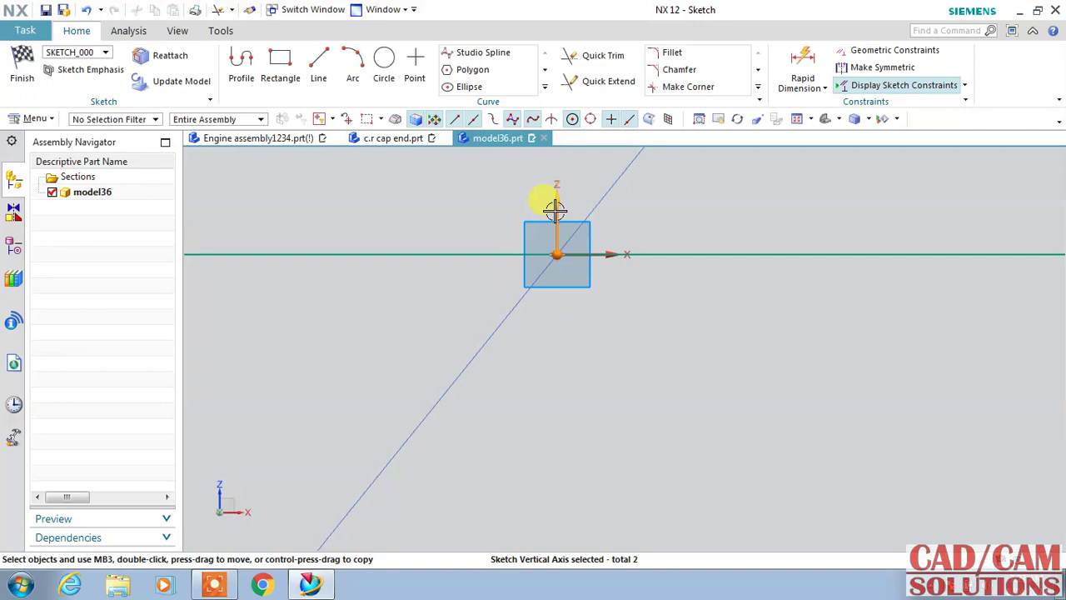
left_click(592, 174)
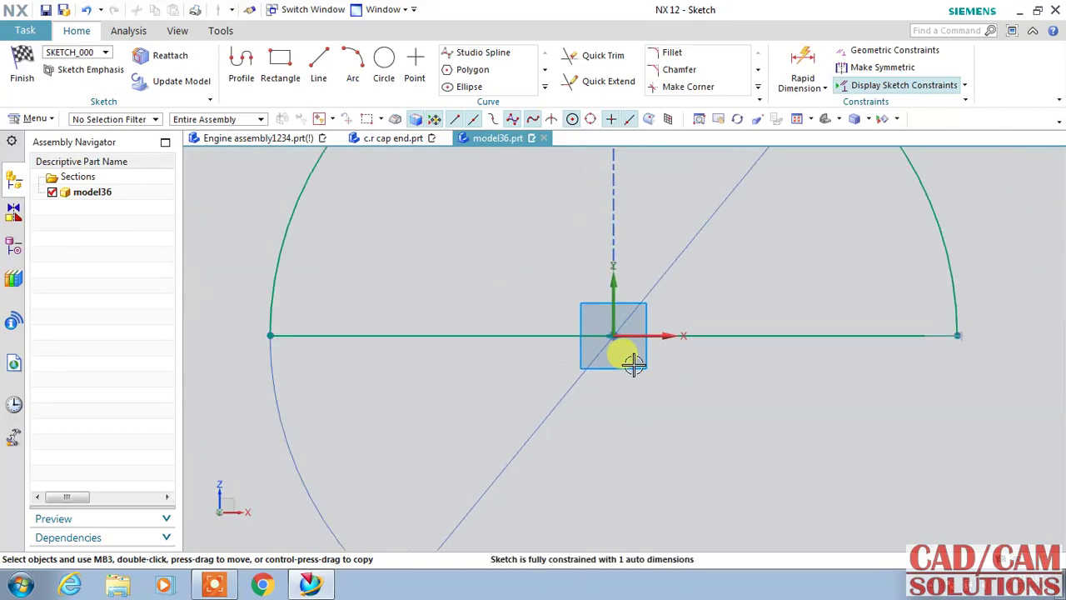
scroll(667, 372, "down", 3)
scroll(696, 408, "down", 1)
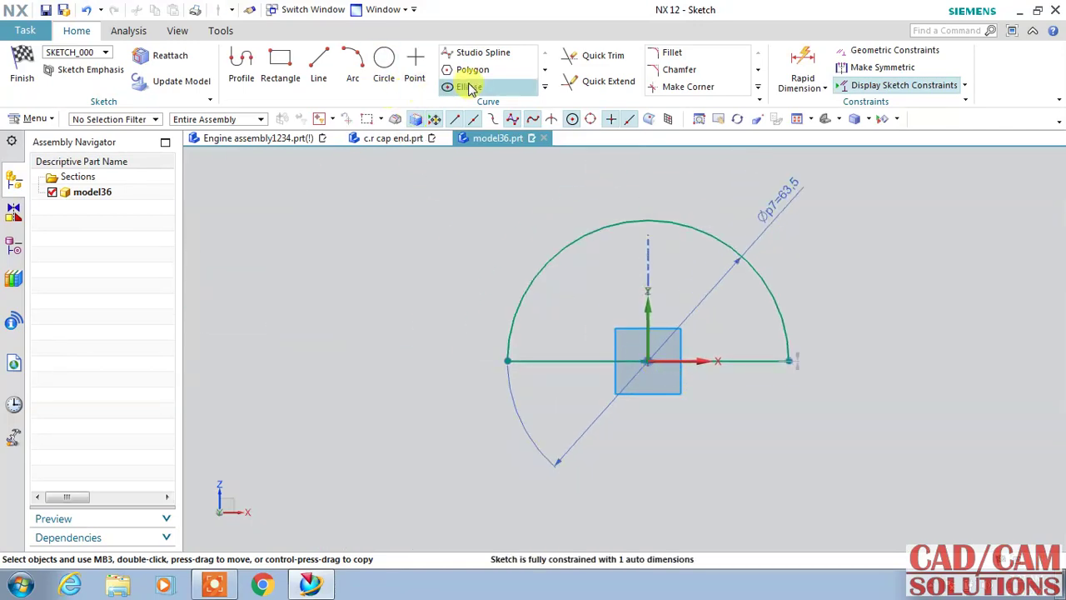
left_click(544, 87)
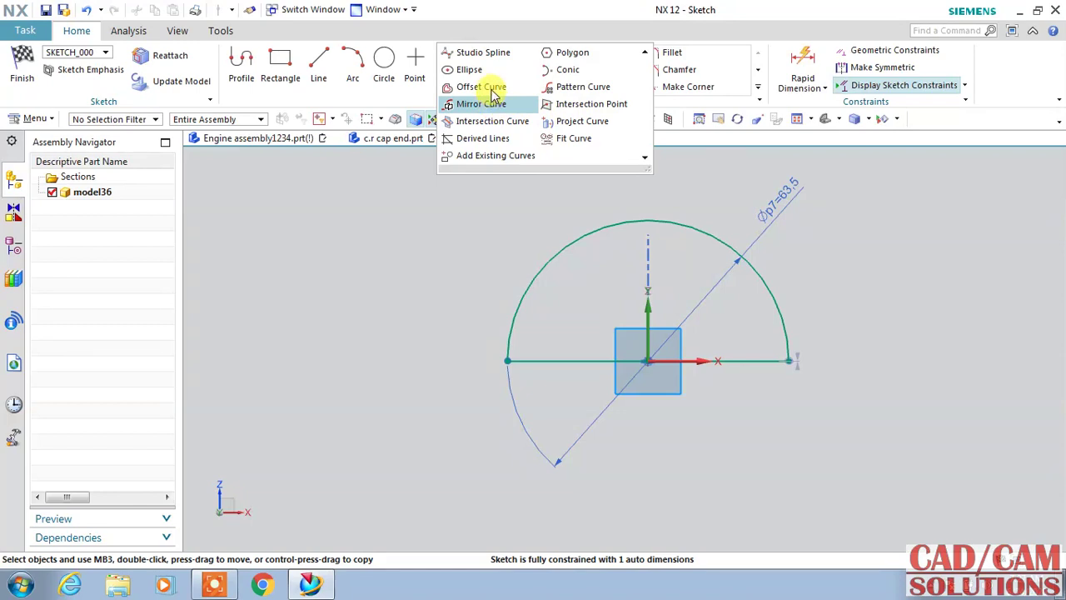
left_click(491, 88)
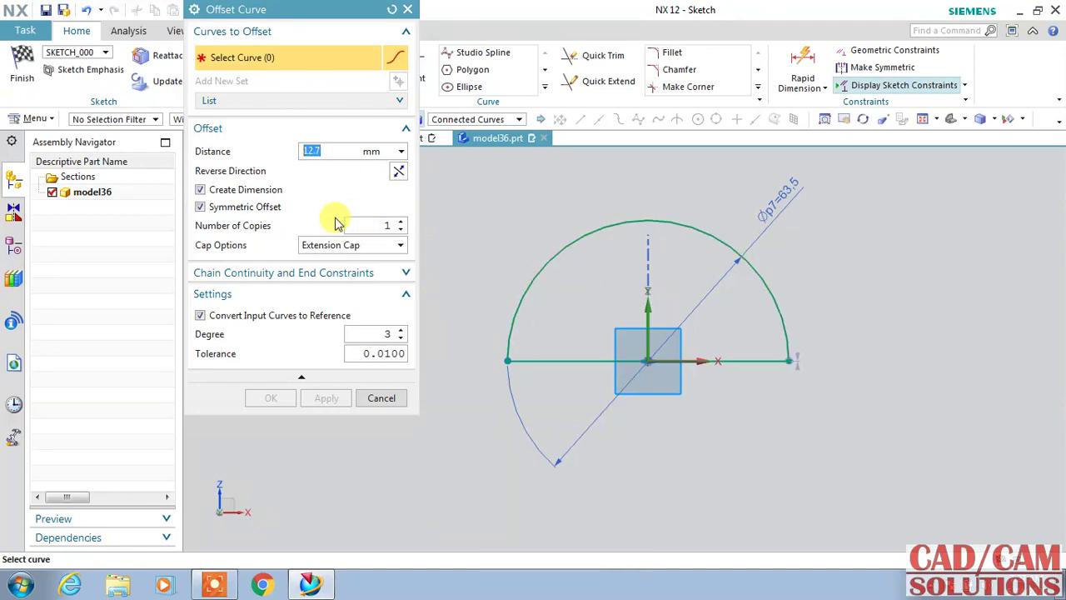
Offset only the outer Ø63.5 arc 12.7 mm inward, keeping the original curve.
left_click(275, 207)
left_click(252, 316)
left_click(552, 265)
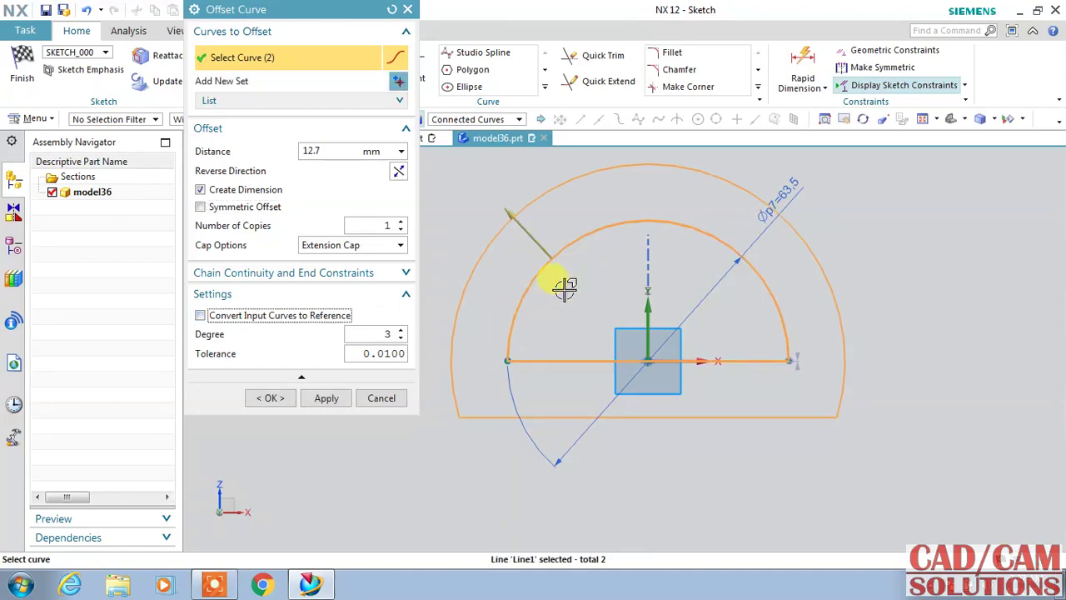
left_click(398, 171)
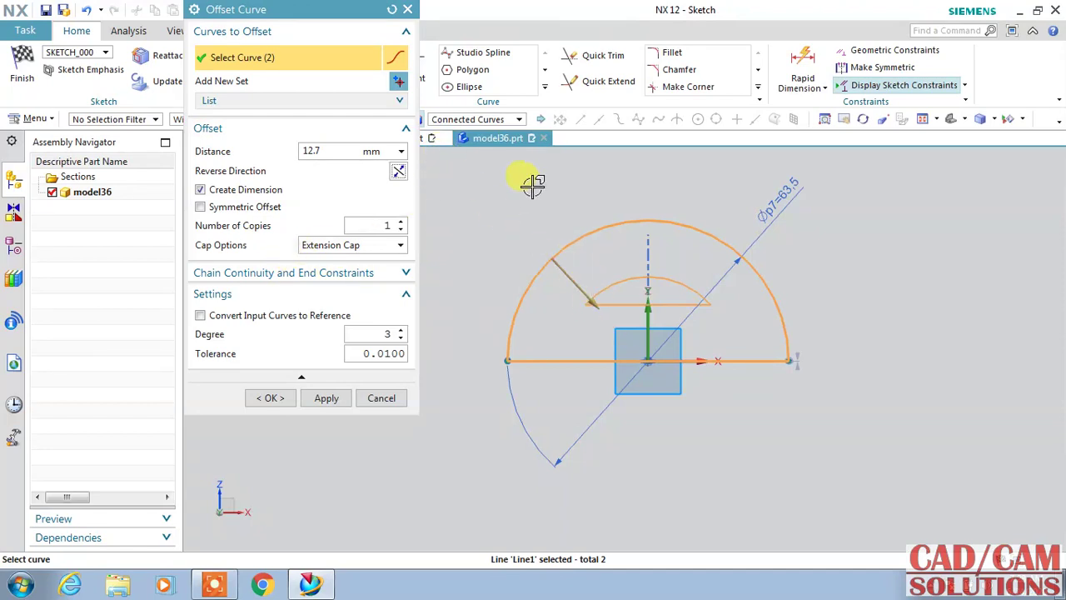
left_click(621, 225, "shift")
left_click(471, 119)
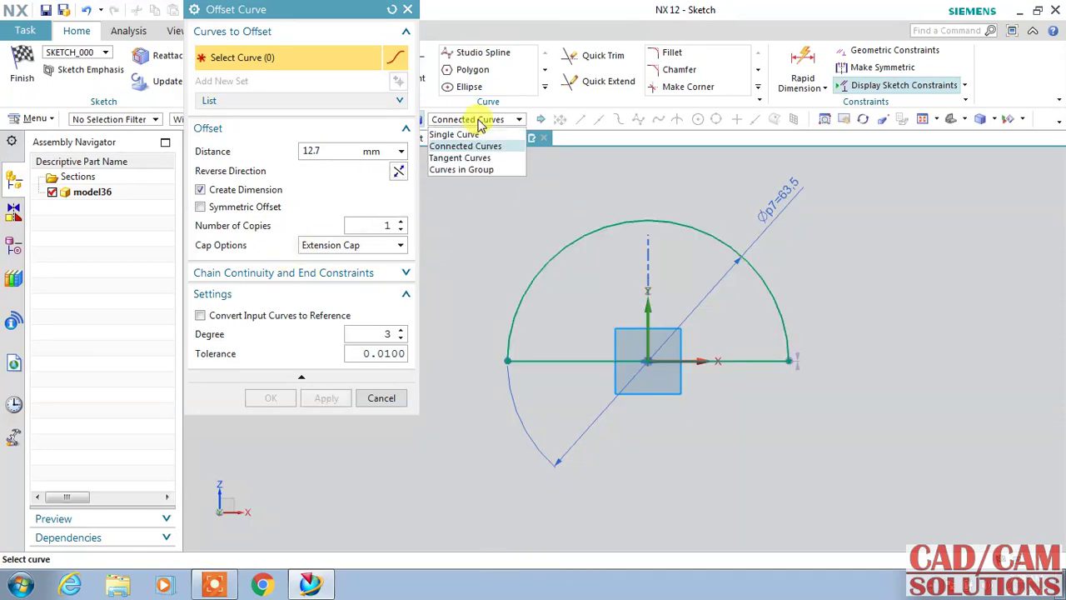
left_click(481, 135)
left_click(553, 244)
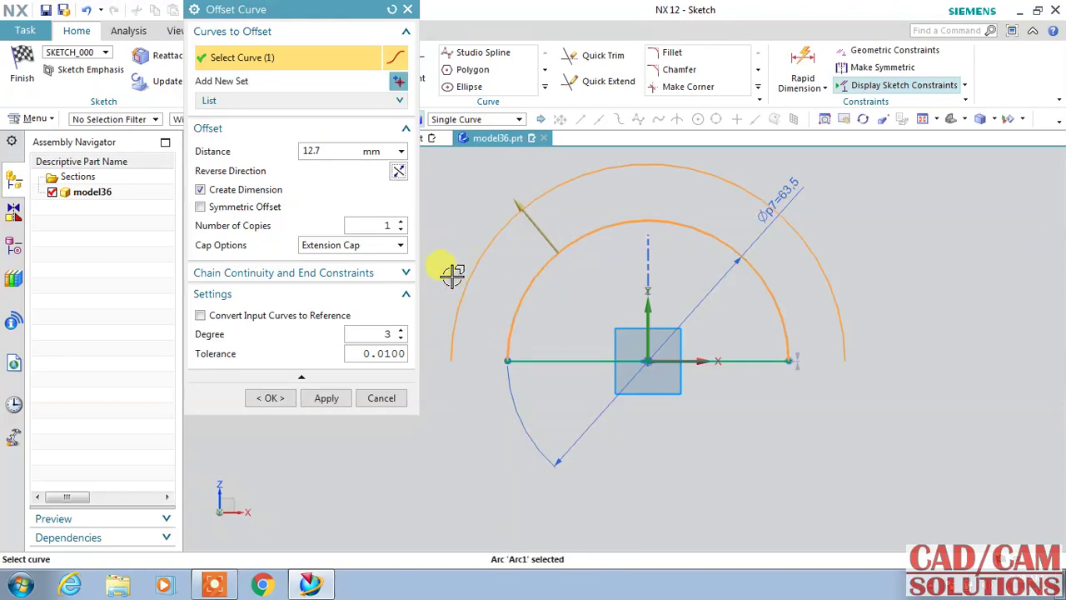
left_click(399, 171)
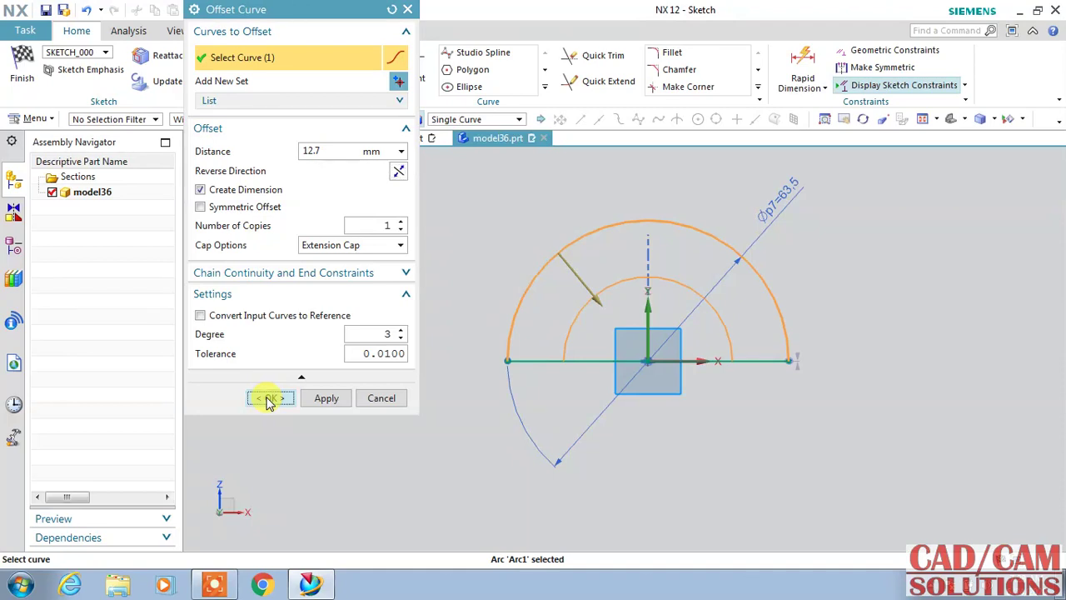
left_click(269, 399)
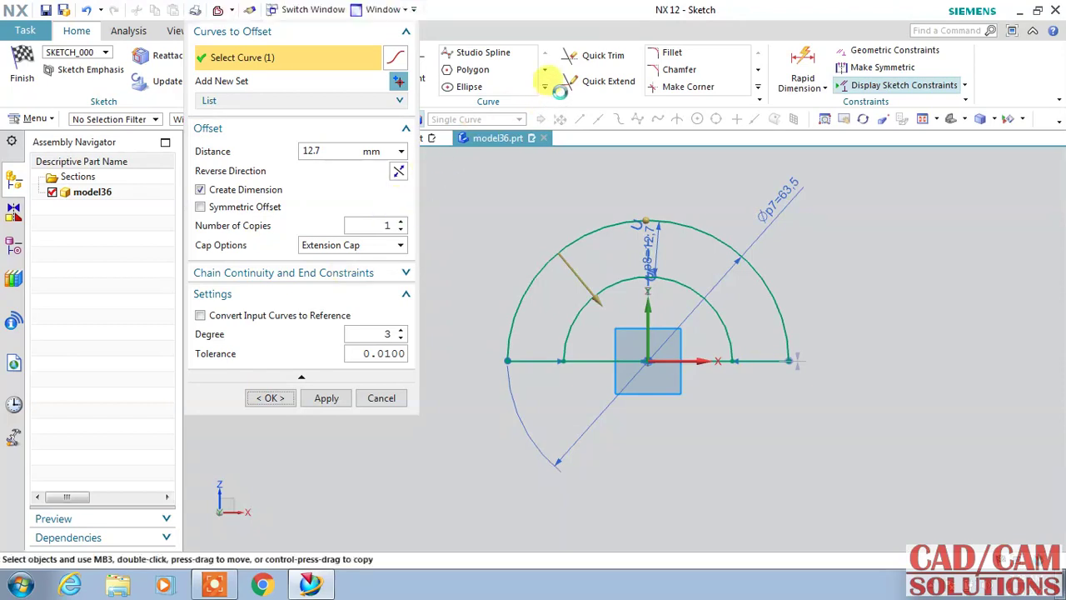
Trim the baseline between the inner arc's ends and finish the sketch.
left_click(593, 56)
left_click(589, 360)
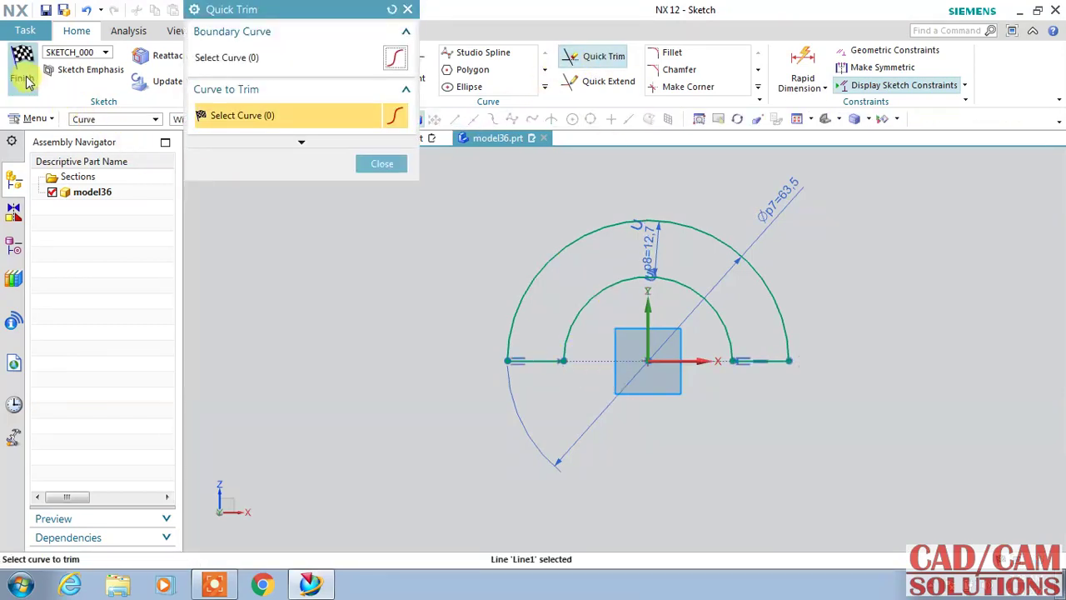
key("Escape")
key("ctrl+q")
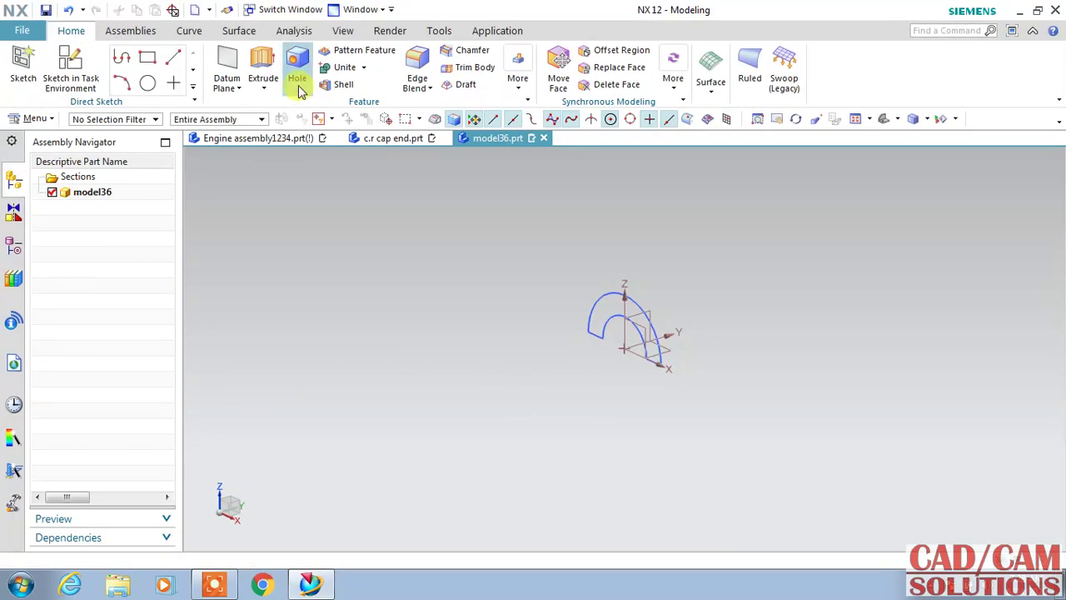
Extrude the half-ring profile symmetrically with distance 24.13/2 into a solid.
left_click(262, 70)
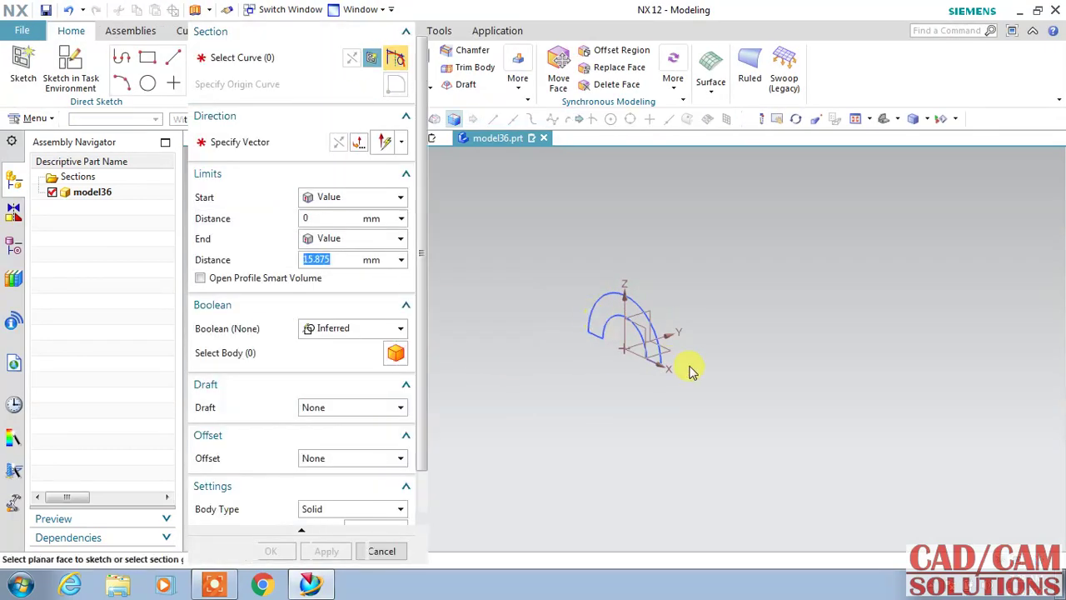
left_click(635, 297)
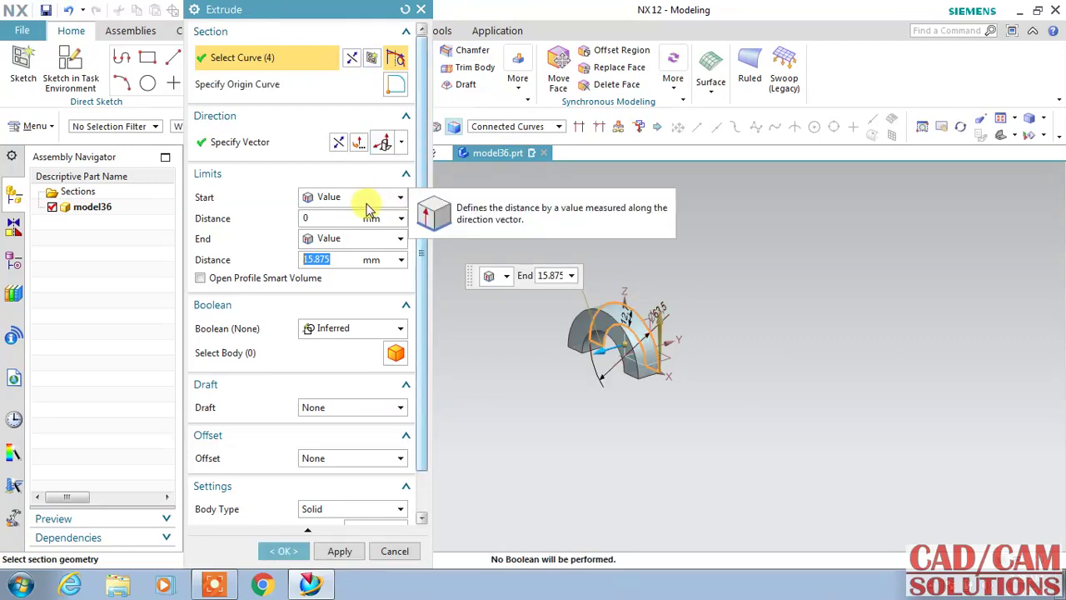
left_click(367, 238)
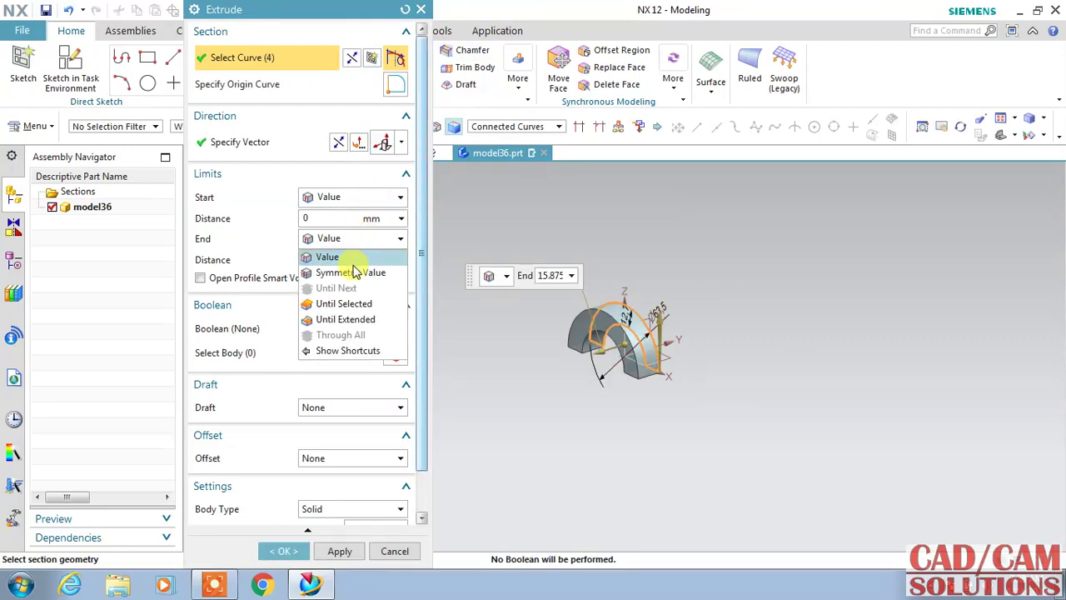
left_click(352, 269)
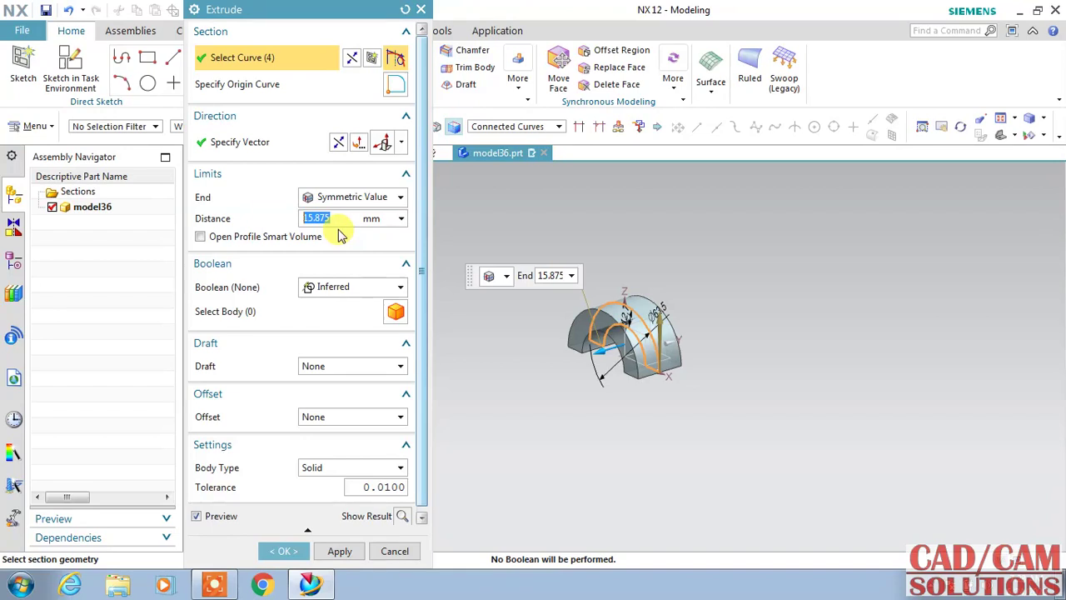
type("24.13/2")
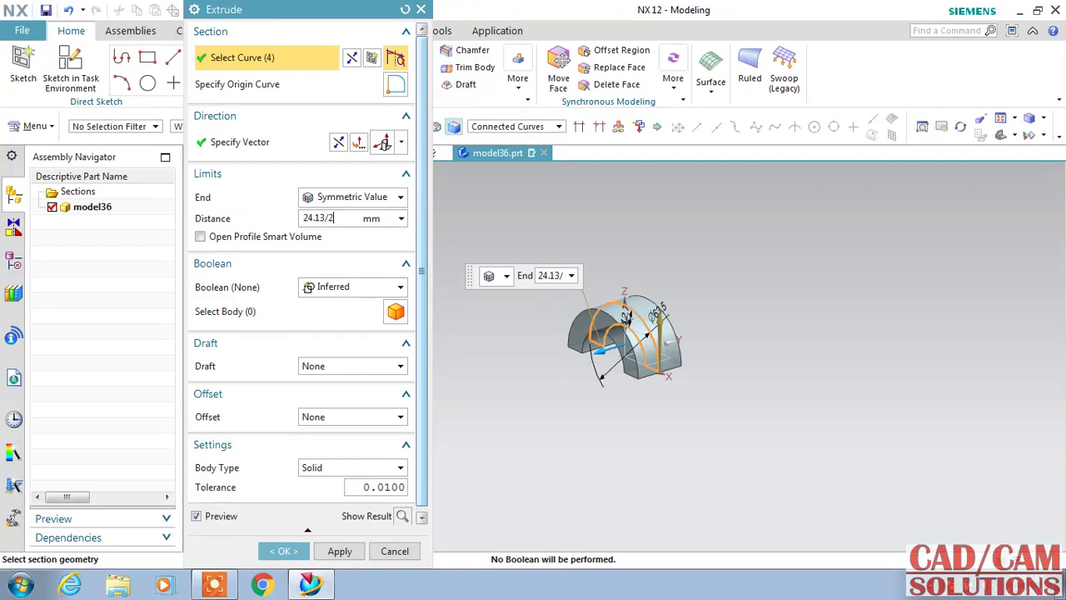
key("Return")
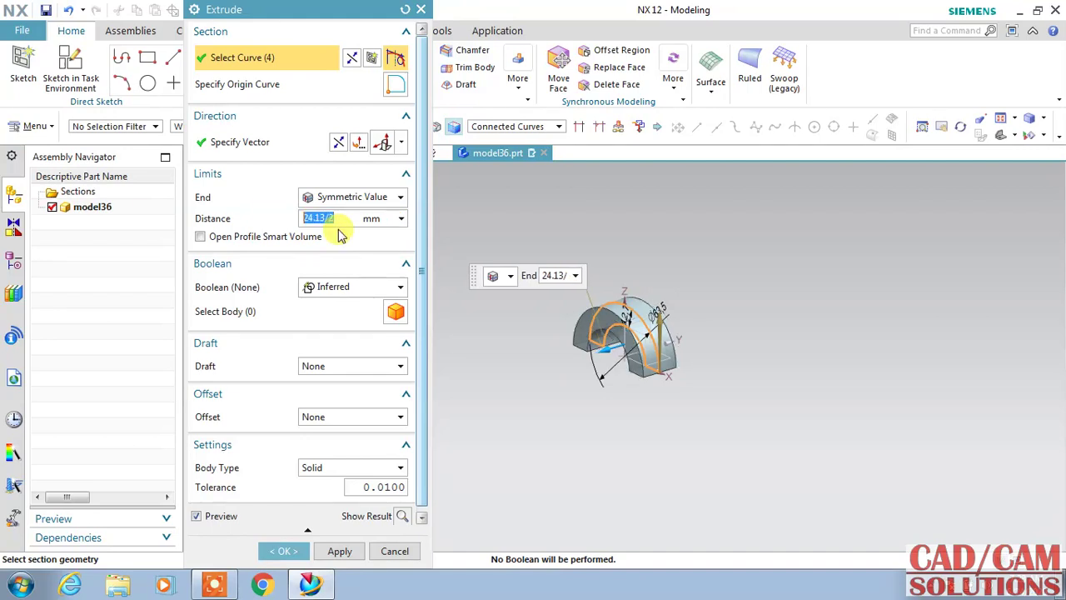
left_click(283, 551)
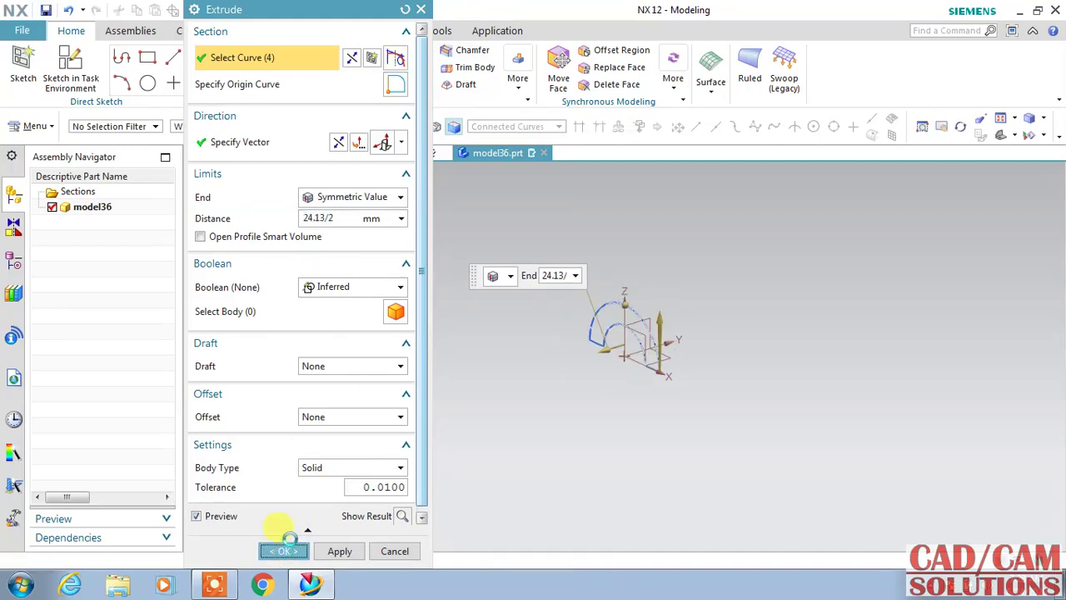
middle_click_drag(402, 446, 480, 291)
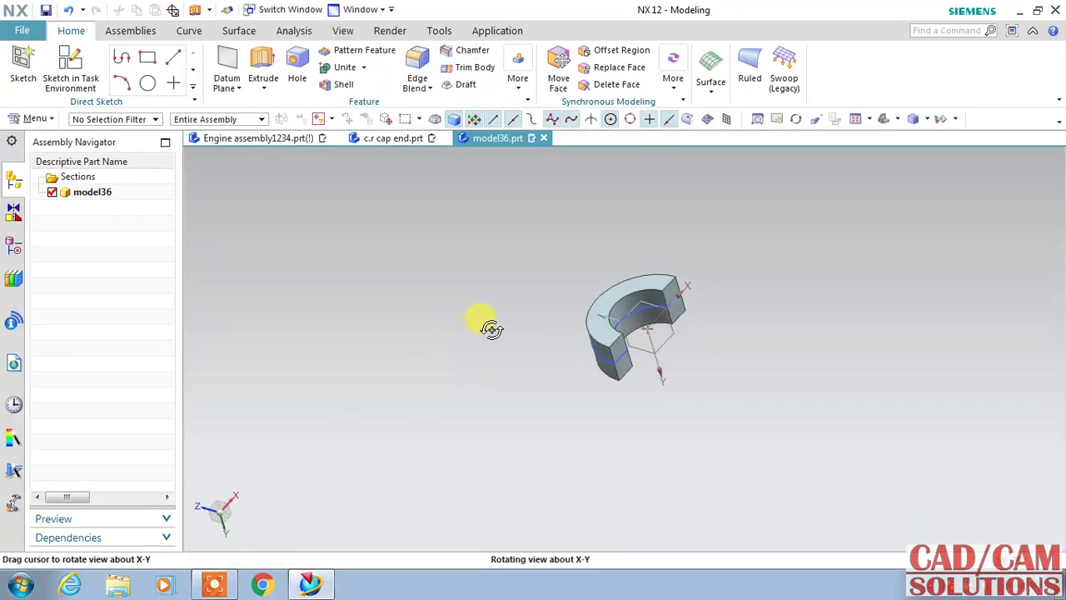
Start a new sketch on the half-ring's flat end face.
middle_click_drag(479, 290, 469, 312)
scroll(661, 291, "down", 2)
left_click(71, 72)
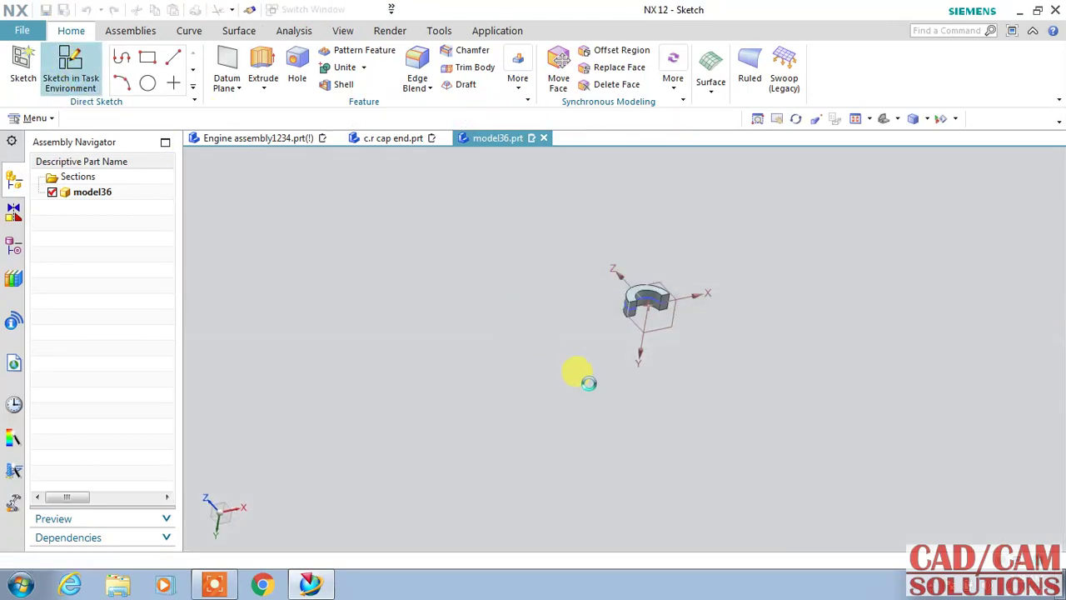
scroll(705, 328, "up", 1)
scroll(724, 328, "up", 4)
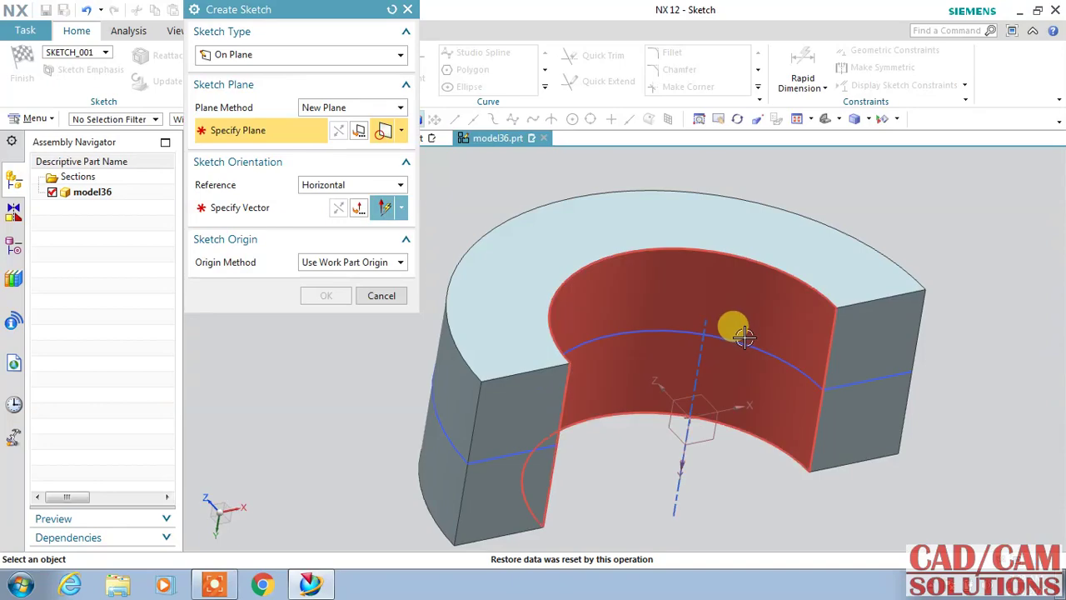
left_click(499, 401)
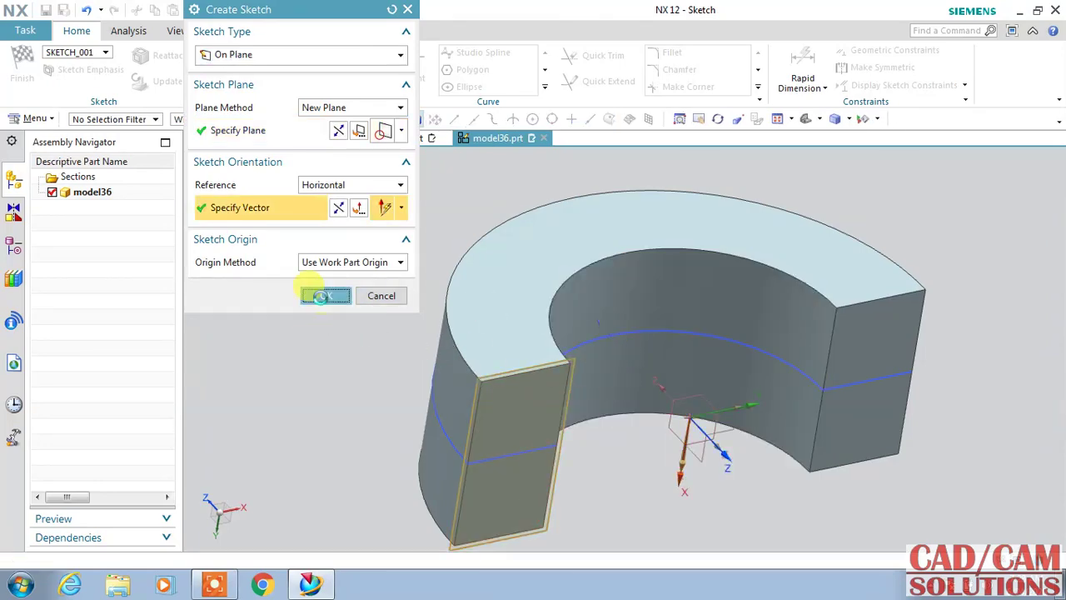
left_click(326, 296)
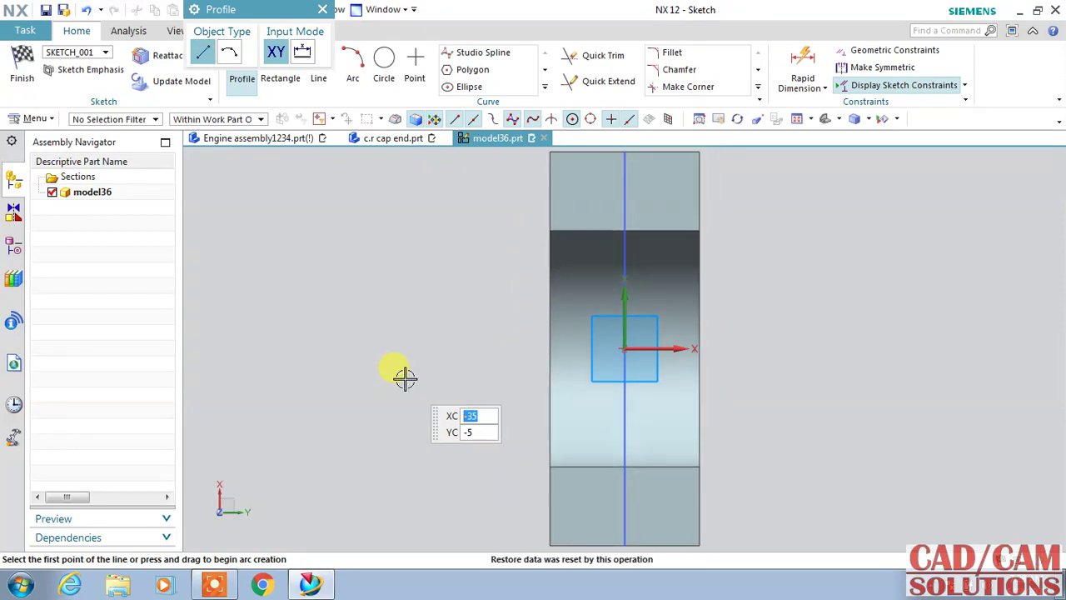
Draw concentric Ø19.1 and Ø9.5 circles at the baseline endpoint and finish the sketch.
left_click(386, 80)
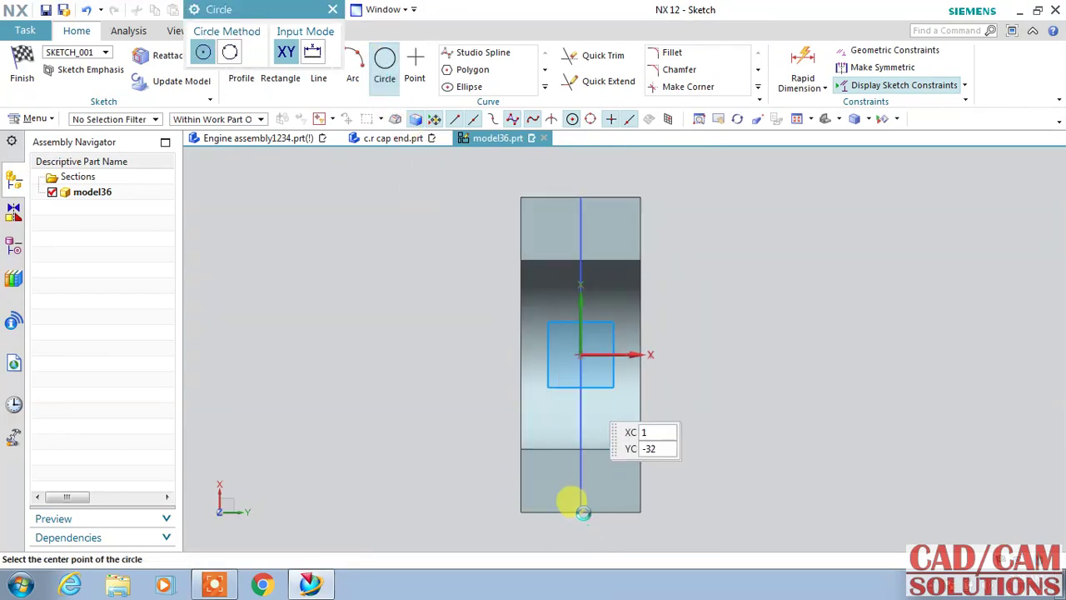
left_click(580, 509)
type("19.1")
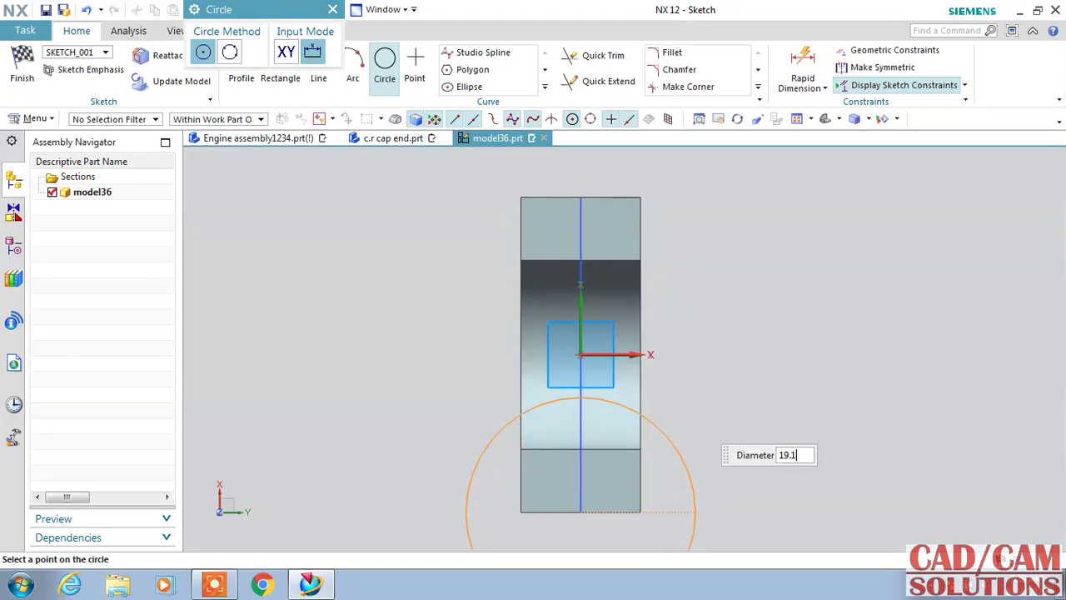
left_click(696, 517)
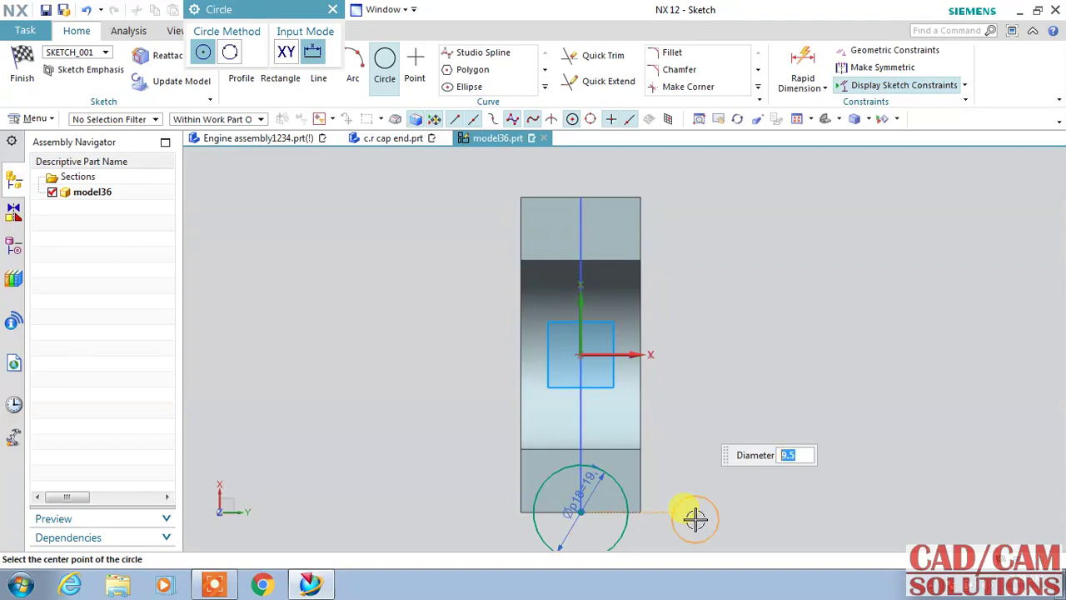
left_click(584, 514)
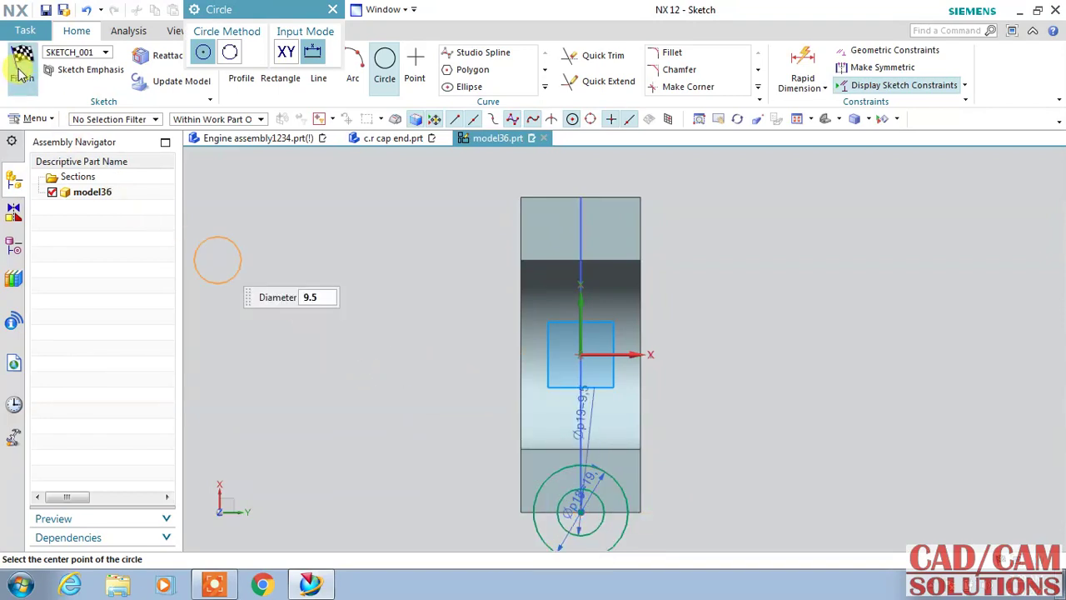
key("Escape")
key("ctrl+q")
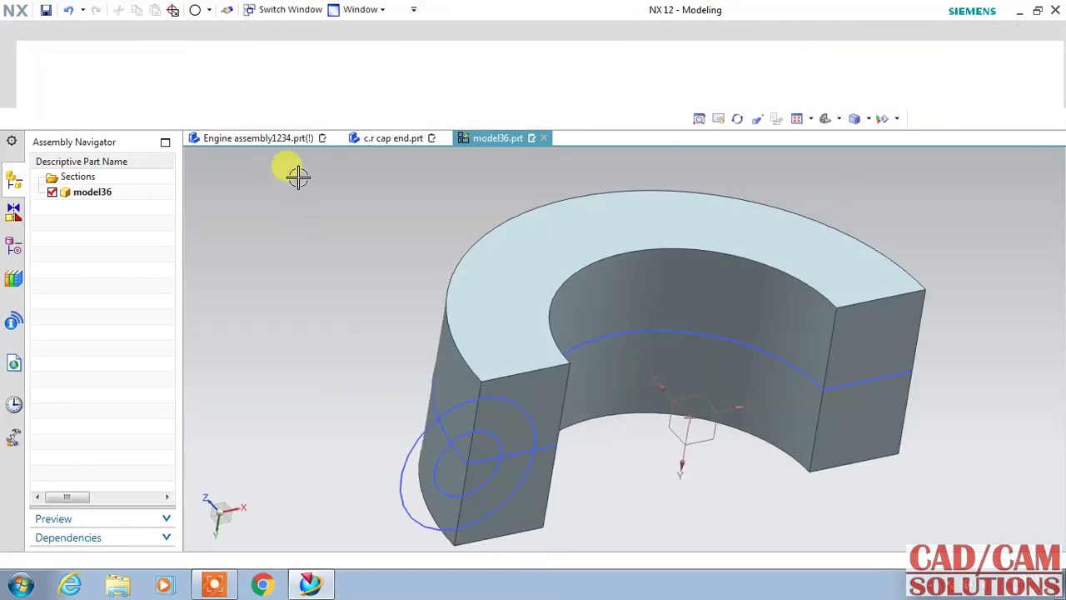
Extrude the Ø19.1 circle reversed as a boss, then edit Extrude (4) to Unite.
left_click(258, 79)
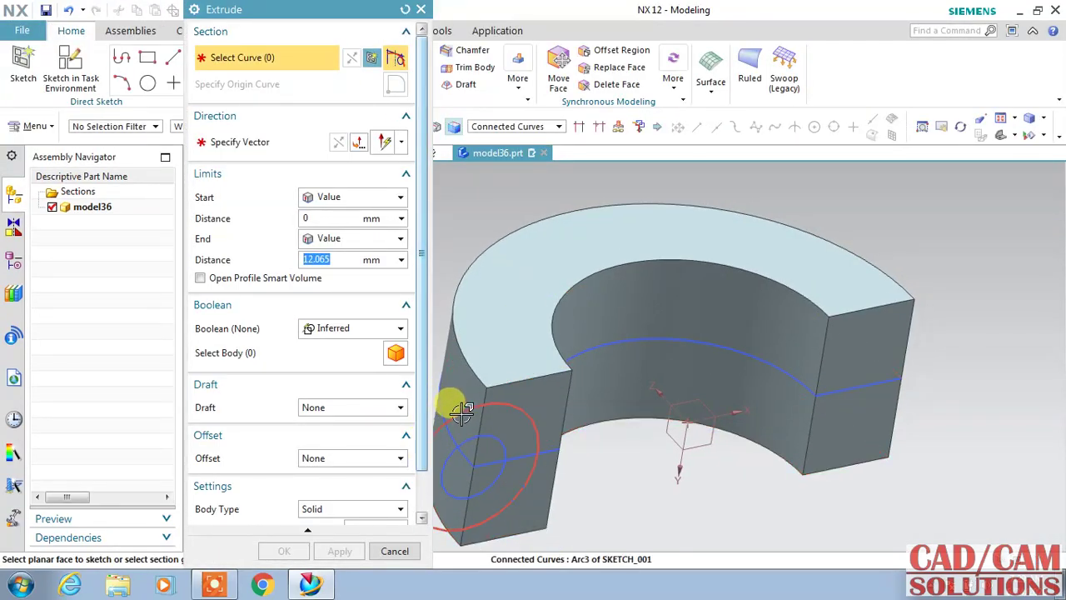
left_click(444, 400)
left_click(338, 142)
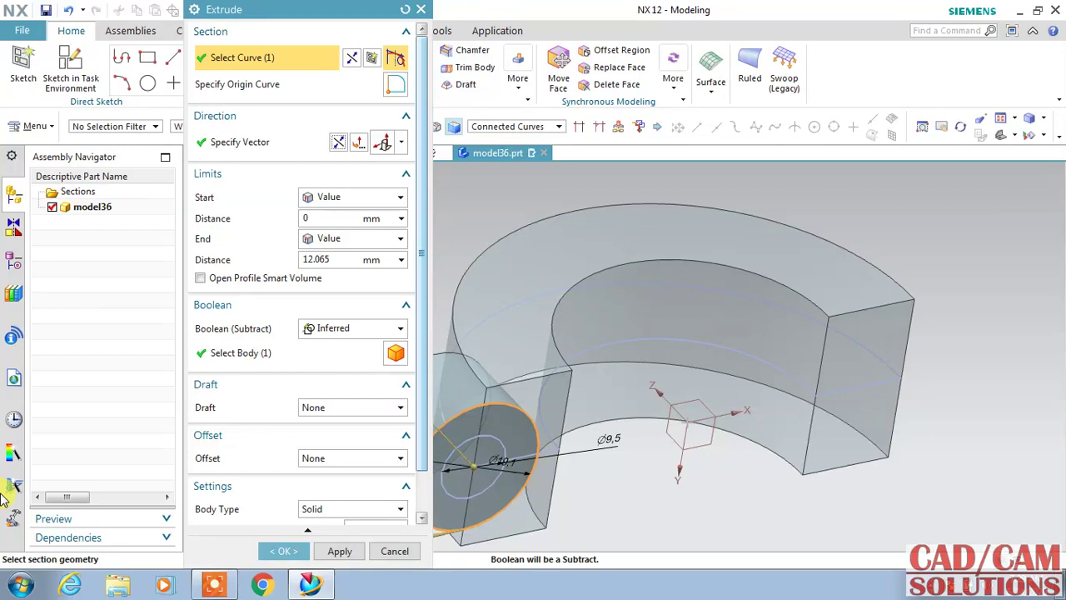
key("Return")
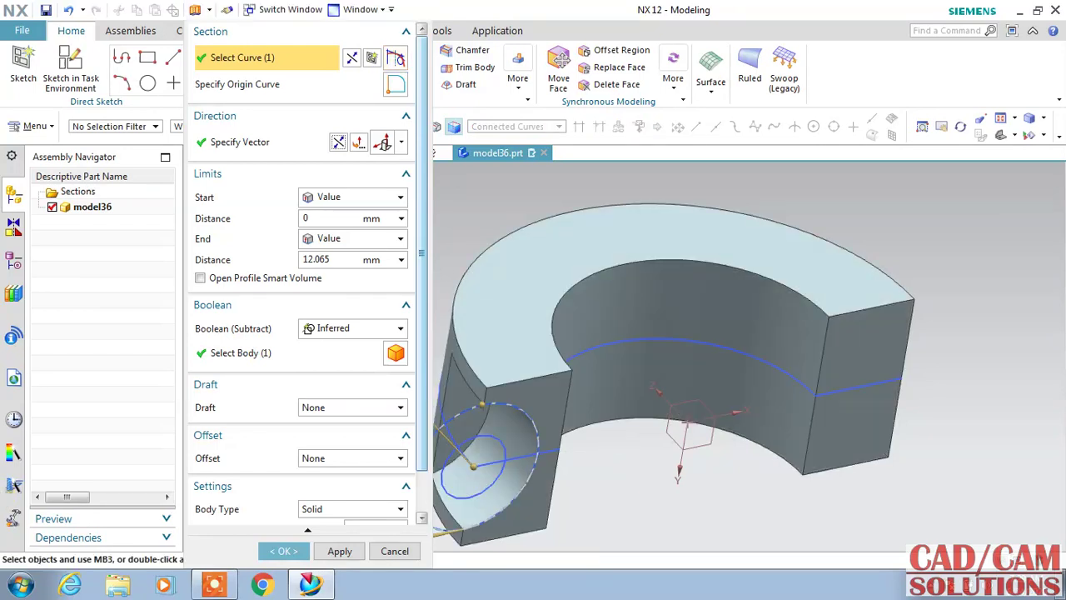
left_click(23, 242)
double_click(108, 286)
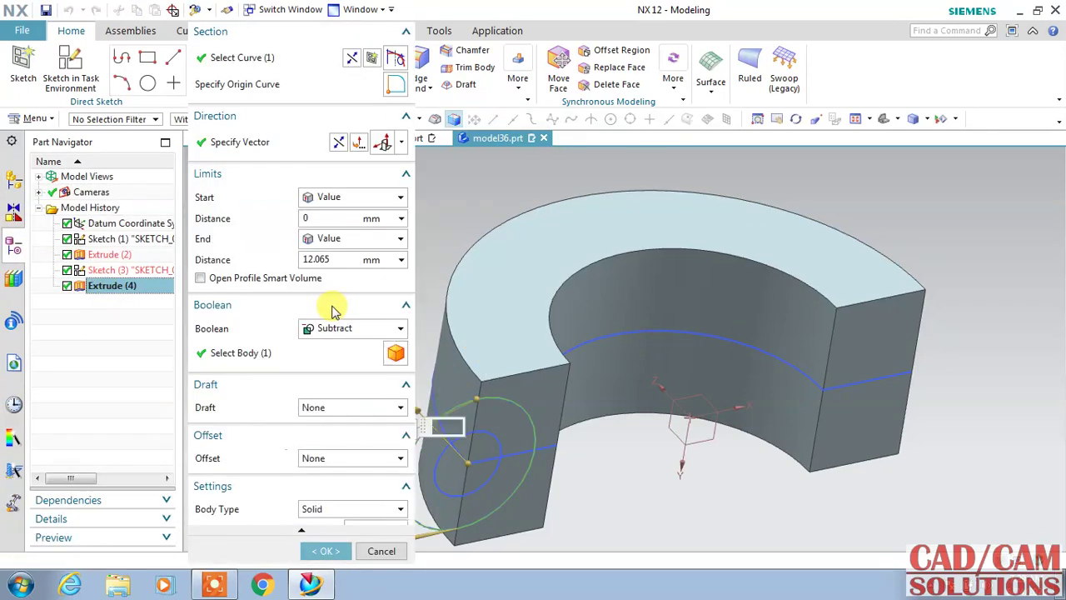
left_click(340, 332)
left_click(340, 362)
left_click(339, 549)
Extrude the Ø9.5 circle reversed with Subtract to cut a hole through the boss.
left_click(263, 71)
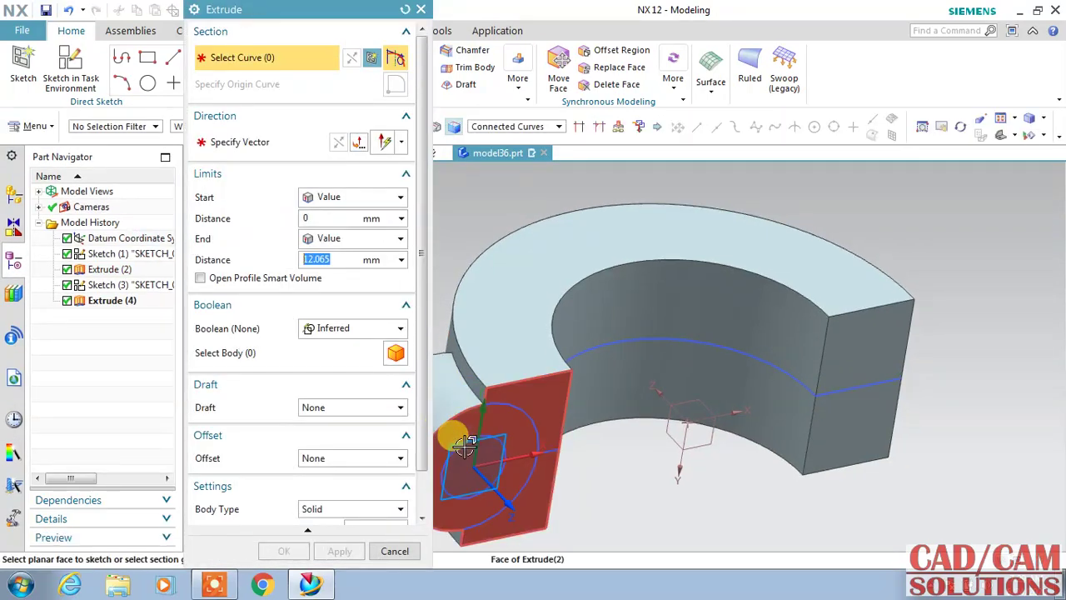
left_click(463, 443)
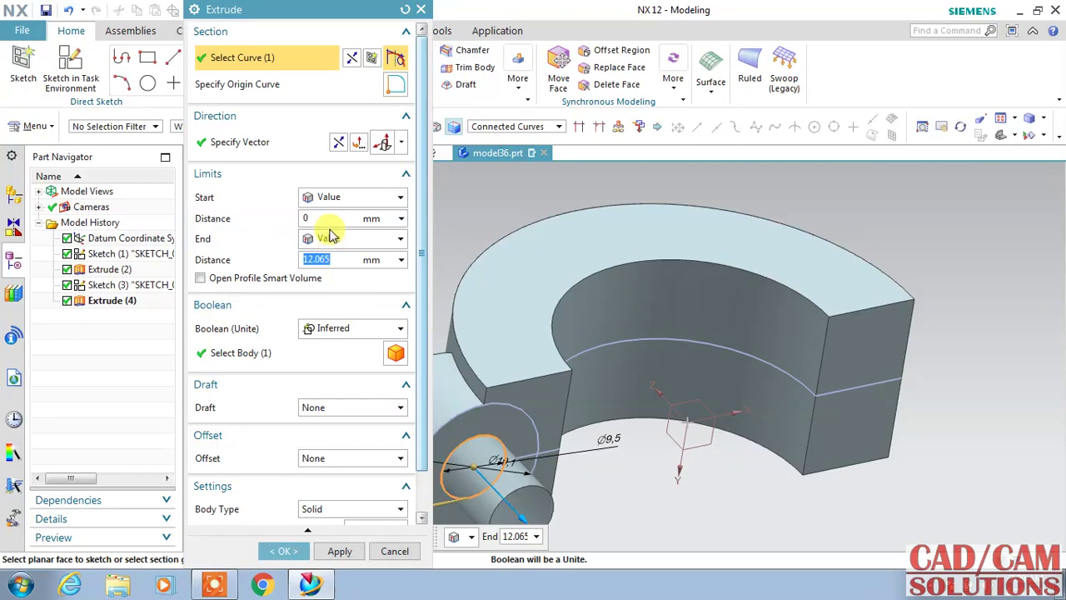
left_click(349, 146)
left_click(354, 332)
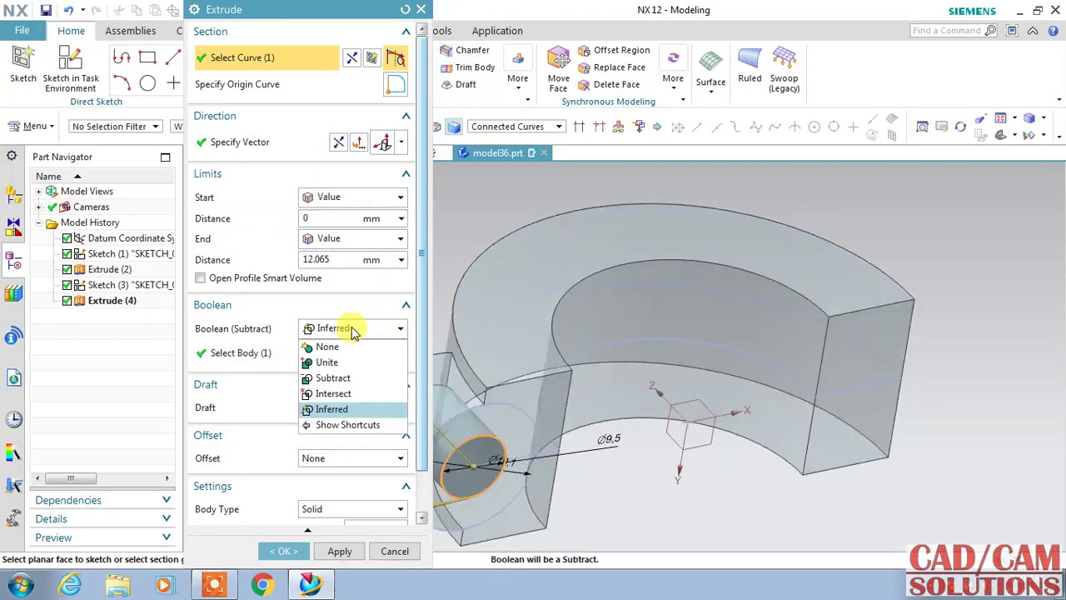
left_click(332, 409)
left_click(283, 551)
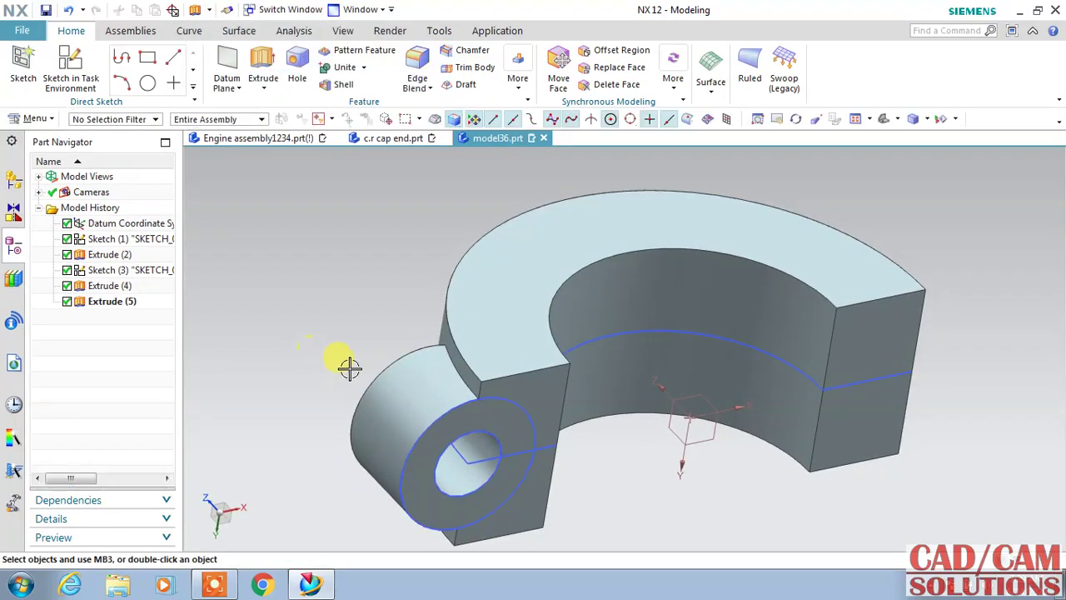
left_click(440, 405)
Hide the boss sketch circles and the half-ring sketch curves.
key("ctrl+b")
left_click(523, 456)
key("ctrl+b")
Mirror Extrude (4) and Extrude (5) across the YZ datum plane.
left_click(113, 288)
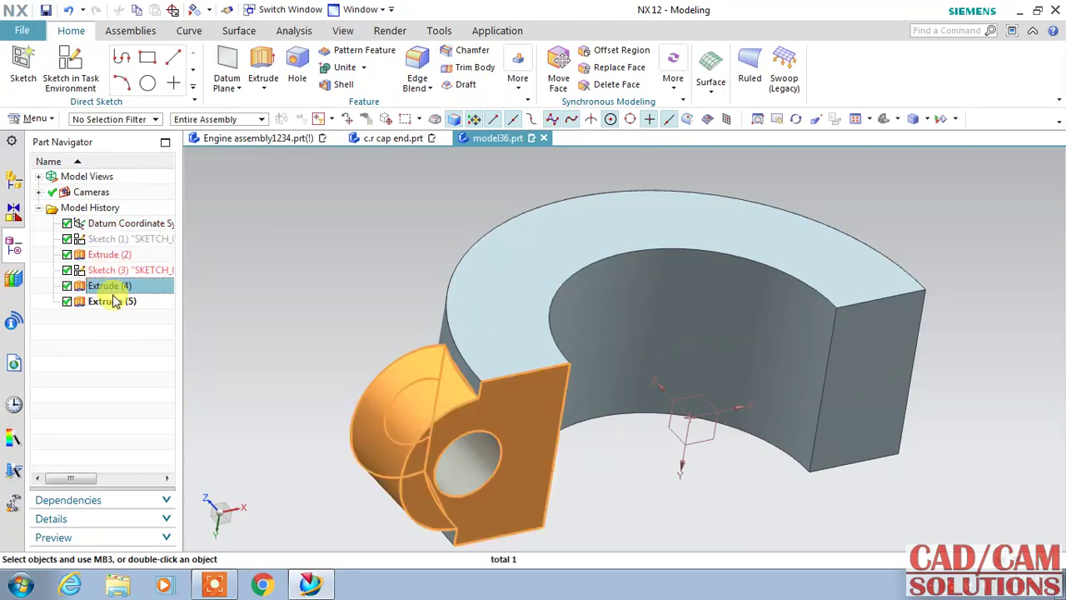
left_click(115, 305, "ctrl")
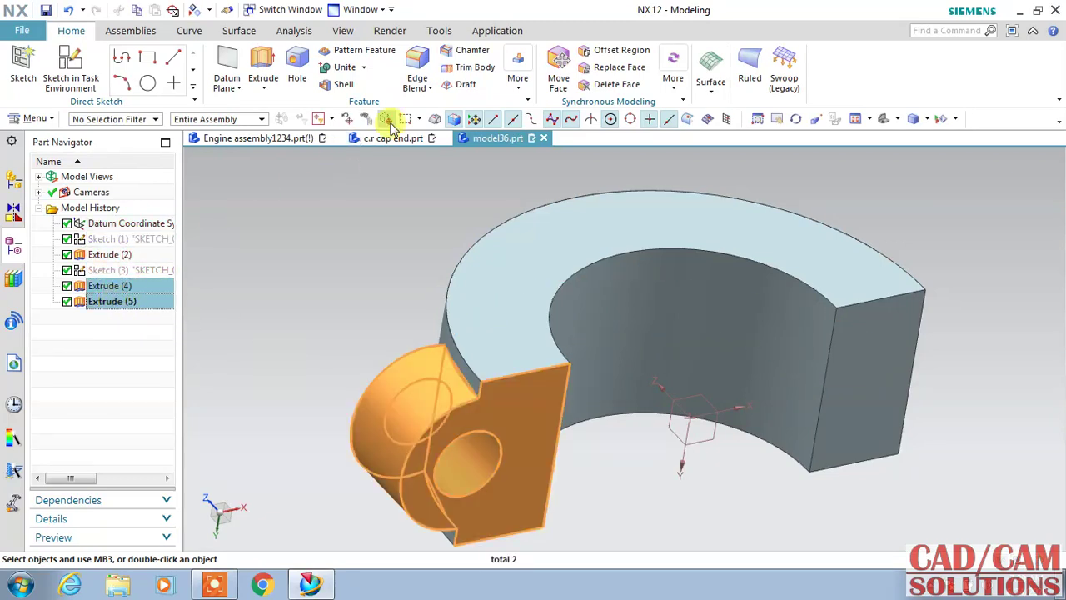
left_click(518, 68)
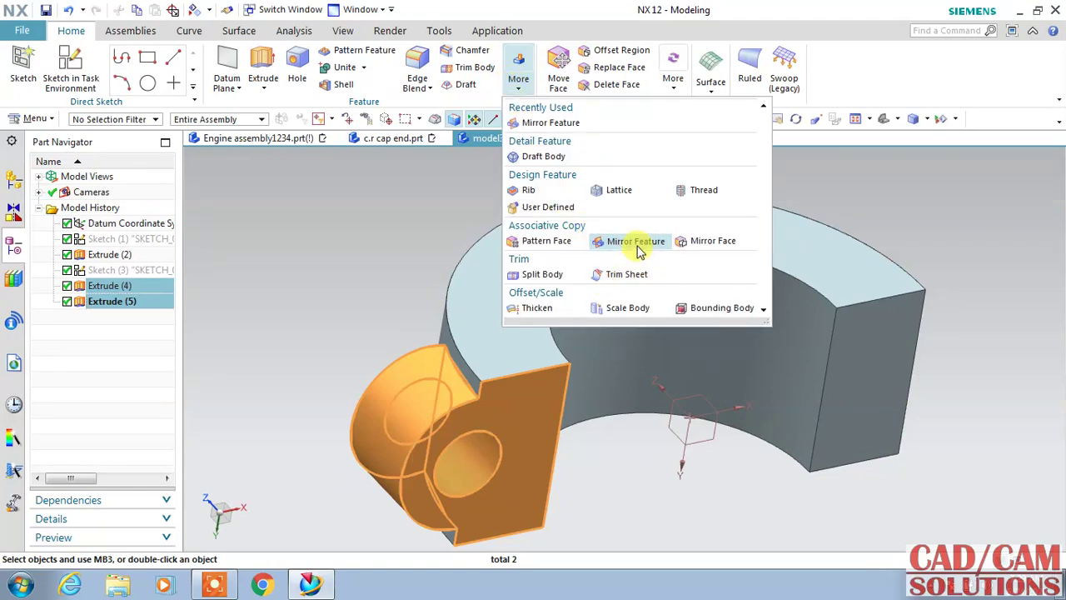
left_click(635, 242)
left_click(280, 145)
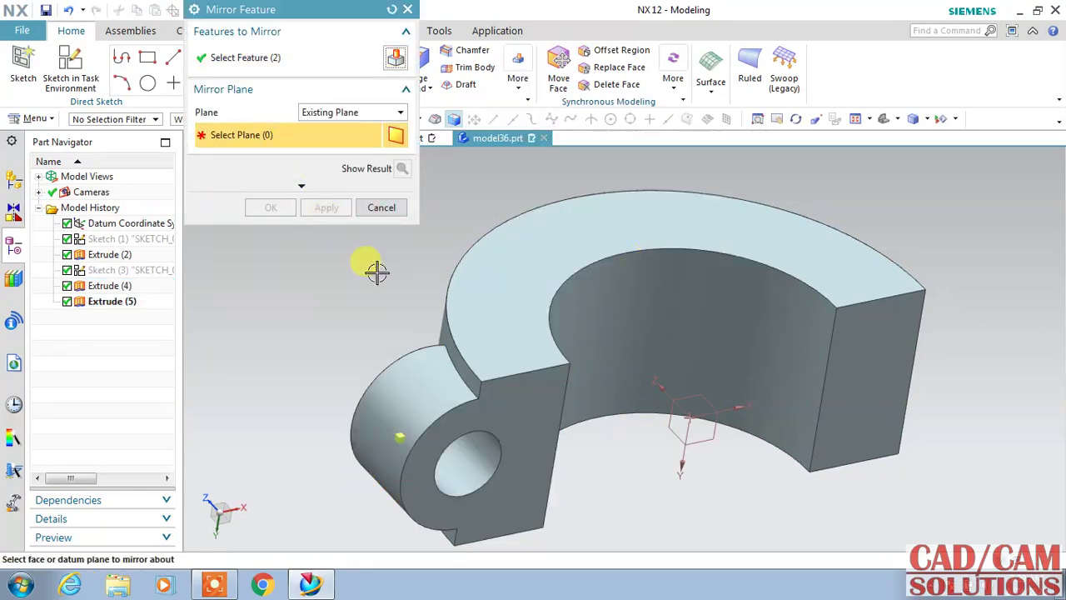
left_click(679, 429)
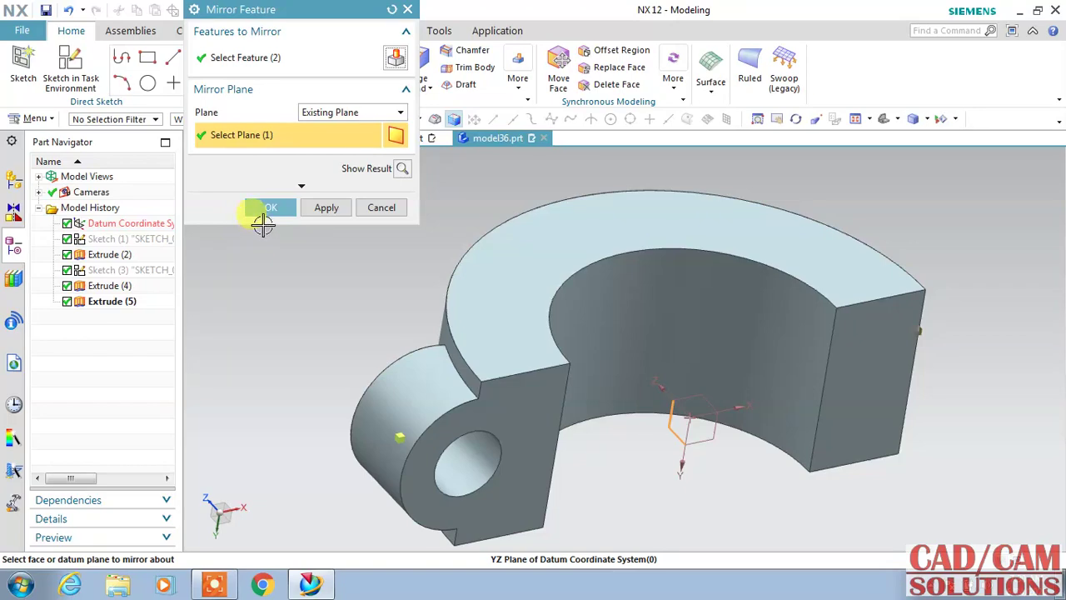
left_click(268, 207)
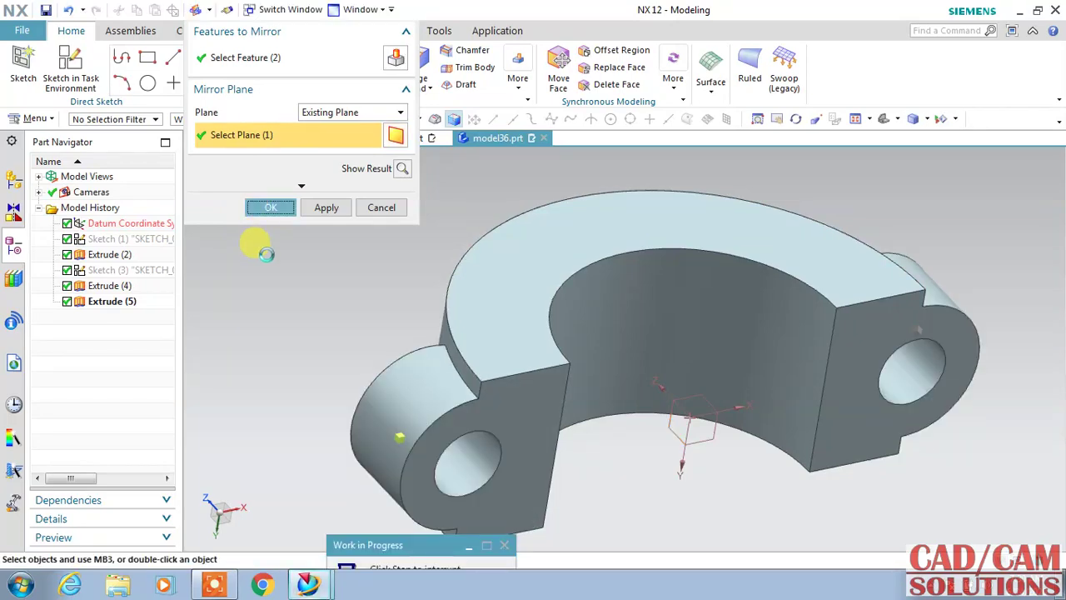
mouse_move(397, 234)
middle_mouse_down()
mouse_move(429, 302)
mouse_move(424, 281)
mouse_move(381, 238)
mouse_move(408, 241)
middle_mouse_up()
left_click(376, 138)
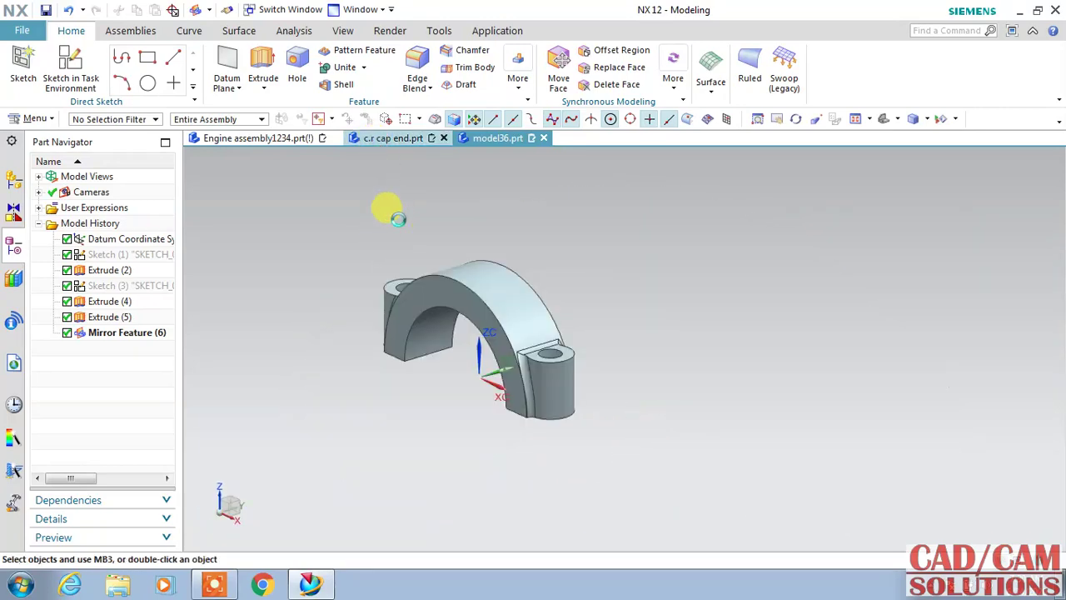
middle_click_drag(623, 265, 628, 297)
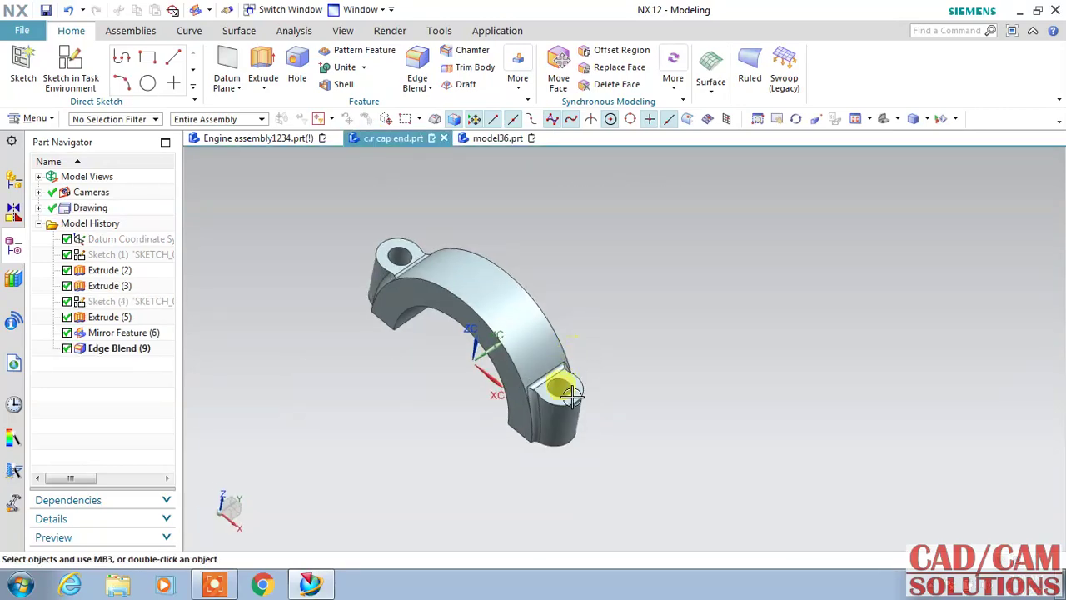
mouse_move(488, 424)
middle_mouse_down()
mouse_move(491, 317)
mouse_move(490, 405)
mouse_move(507, 326)
mouse_move(519, 317)
mouse_move(523, 350)
middle_mouse_up()
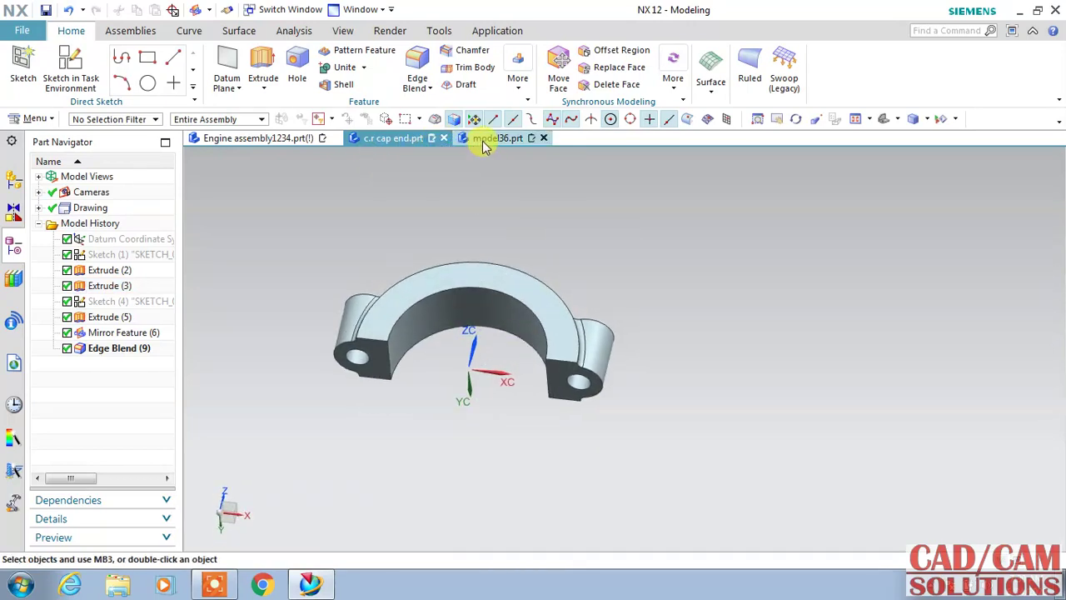
left_click(483, 141)
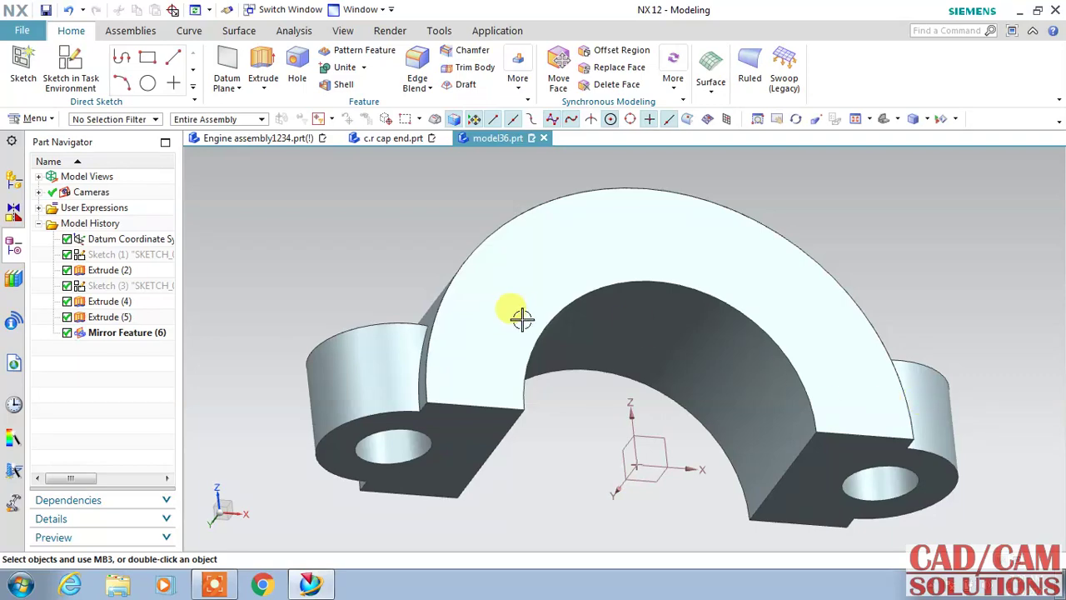
double_click(104, 254)
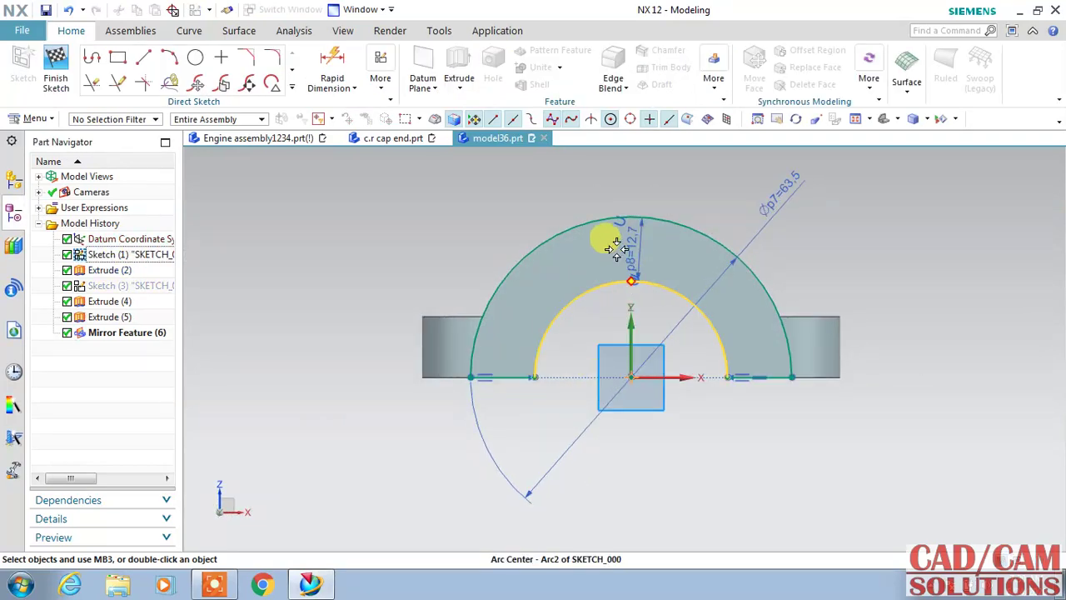
Offset the outer arc of Sketch (1) 12.7 mm outward and finish the sketch to rebuild.
scroll(641, 287, "up", 3)
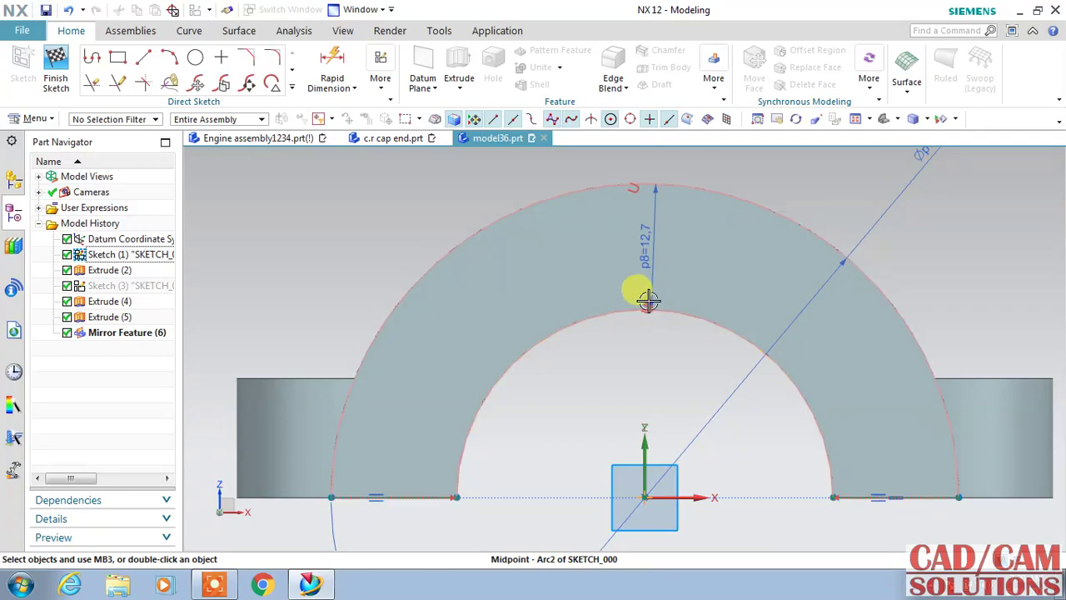
double_click(640, 293)
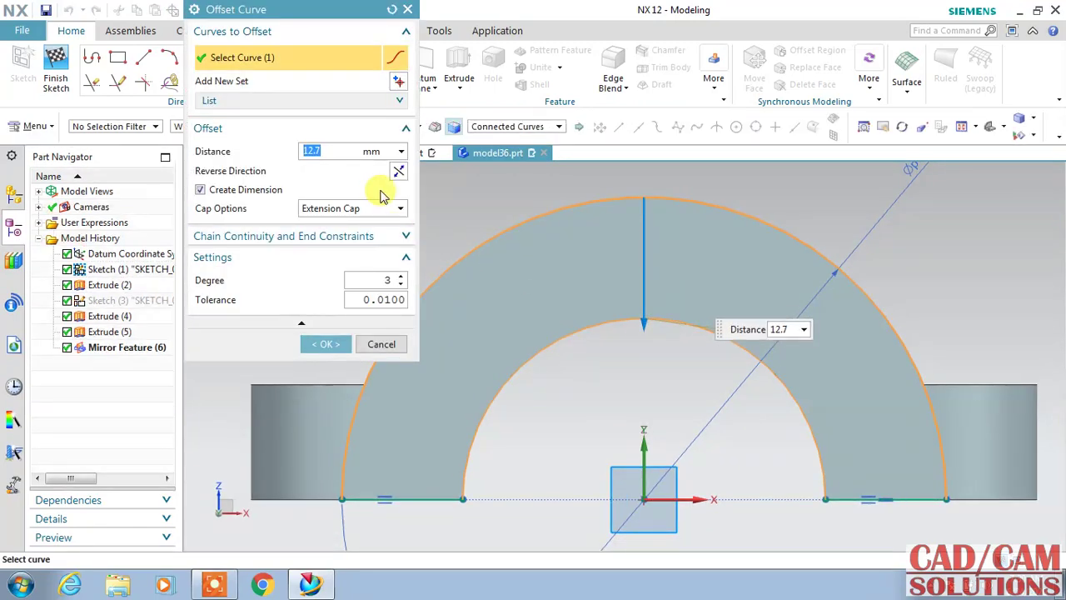
left_click(398, 171)
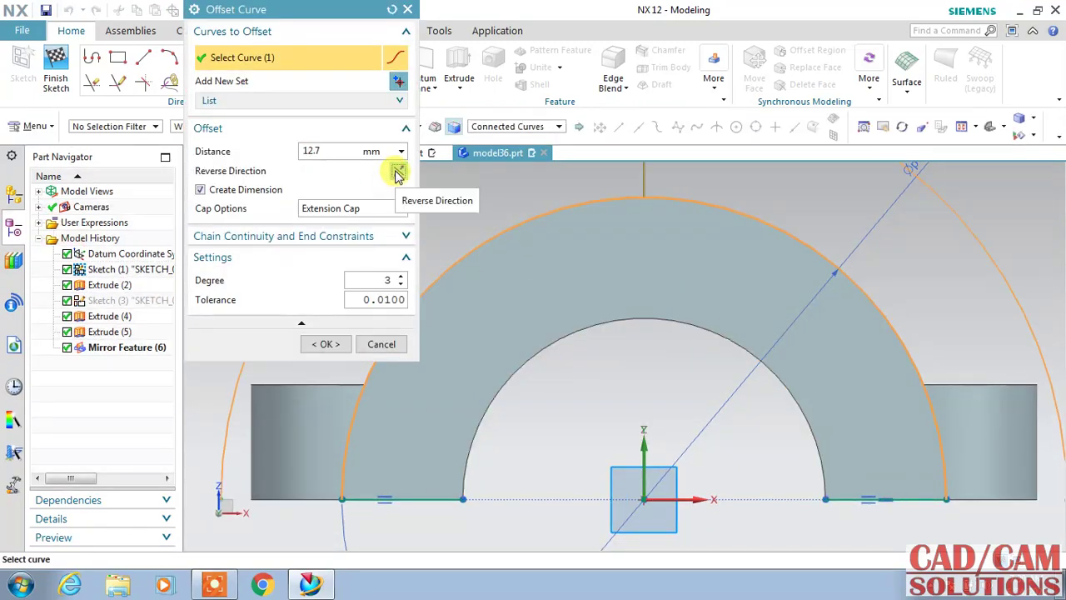
left_click(315, 345)
scroll(333, 309, "down", 2)
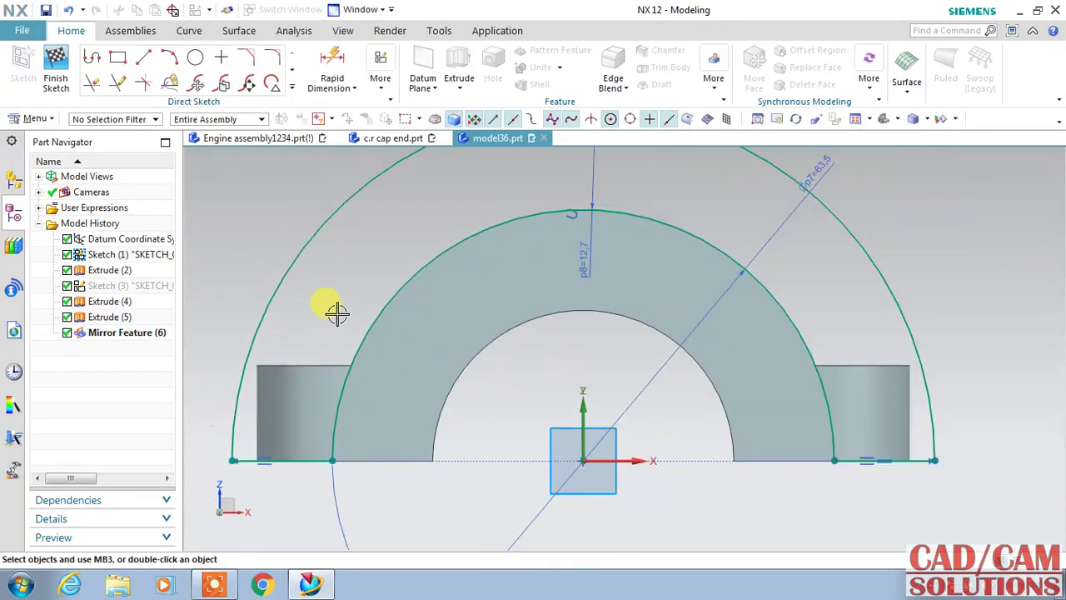
scroll(333, 309, "down", 2)
left_click(56, 67)
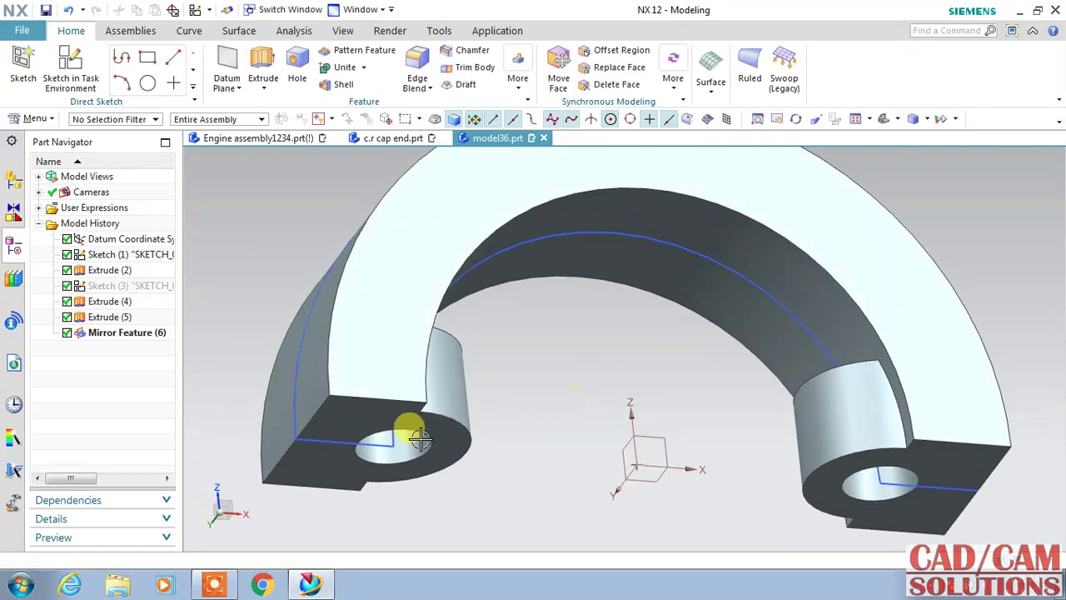
Edit Sketch (3) and try constraining the hole centre to the bottom edge's midpoint.
double_click(112, 286)
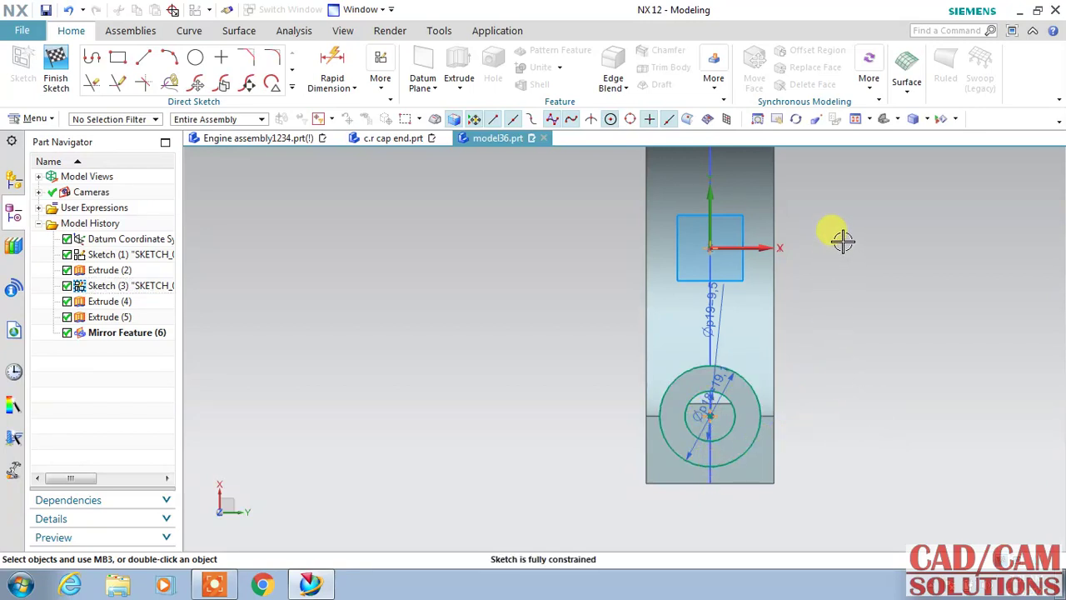
left_click(715, 416)
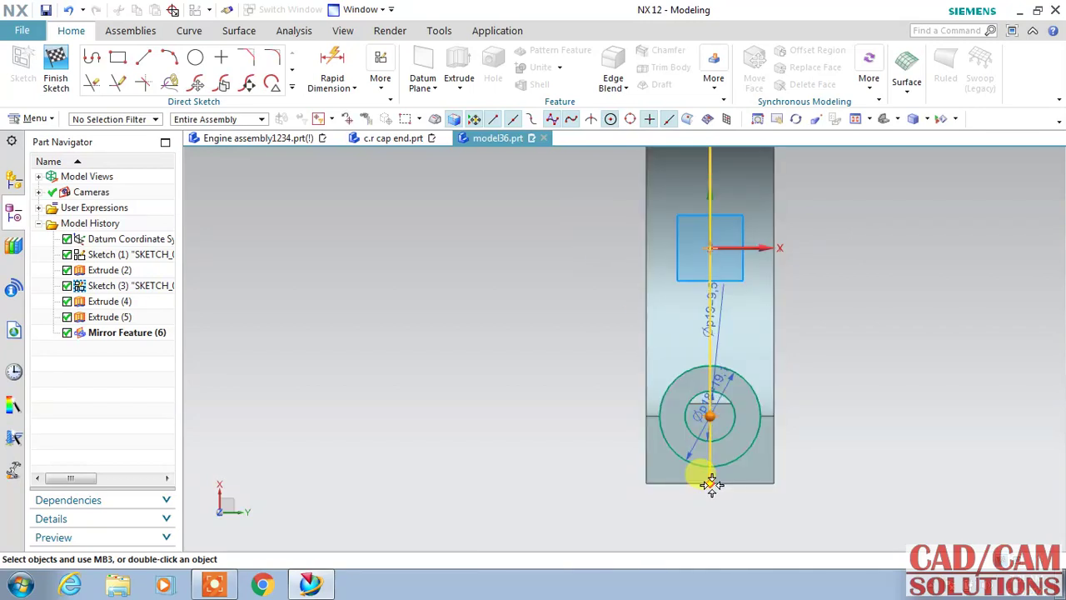
left_click(730, 485)
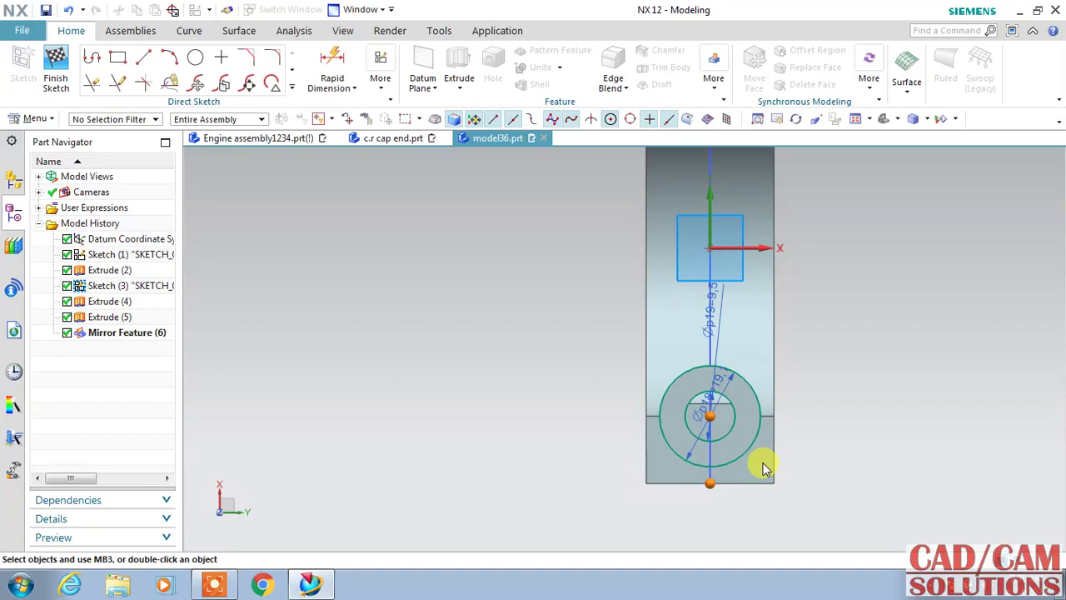
left_click(815, 422)
left_click(521, 331)
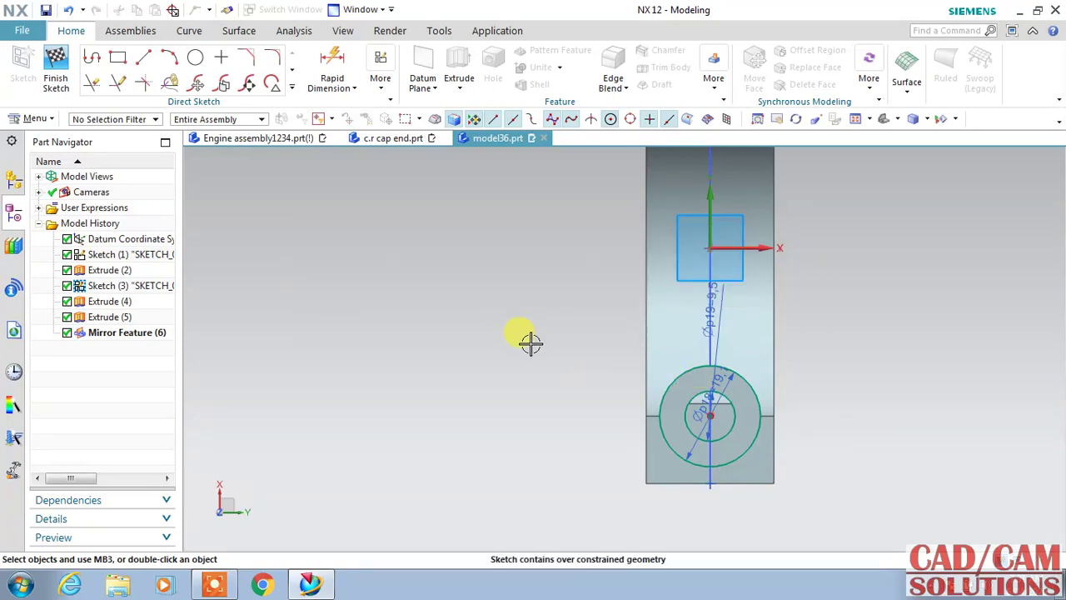
scroll(700, 465, "up", 3)
scroll(714, 436, "up", 3)
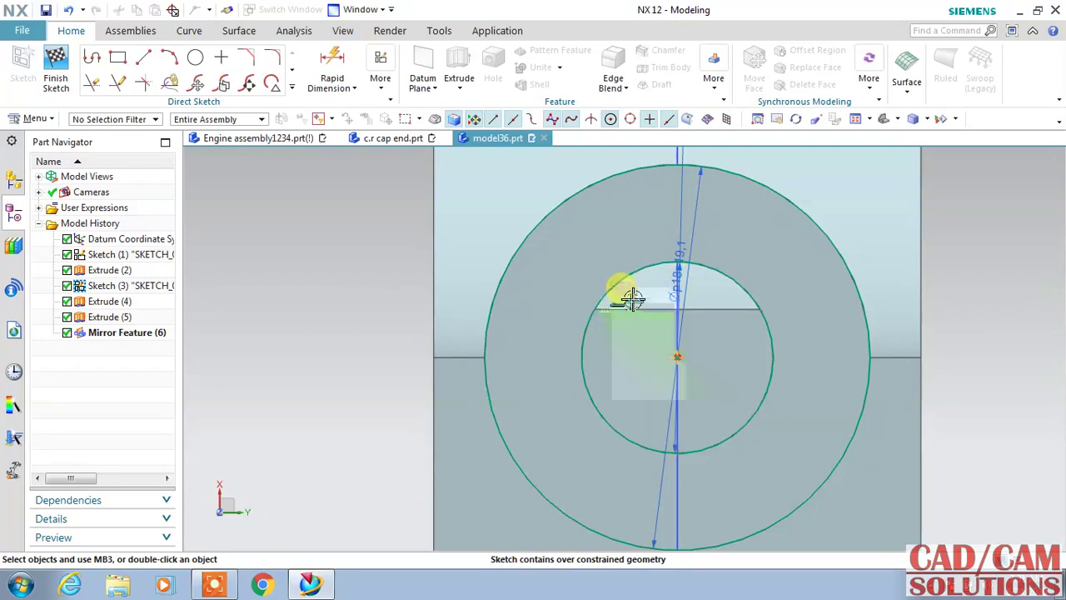
left_click_drag(644, 313, 696, 391)
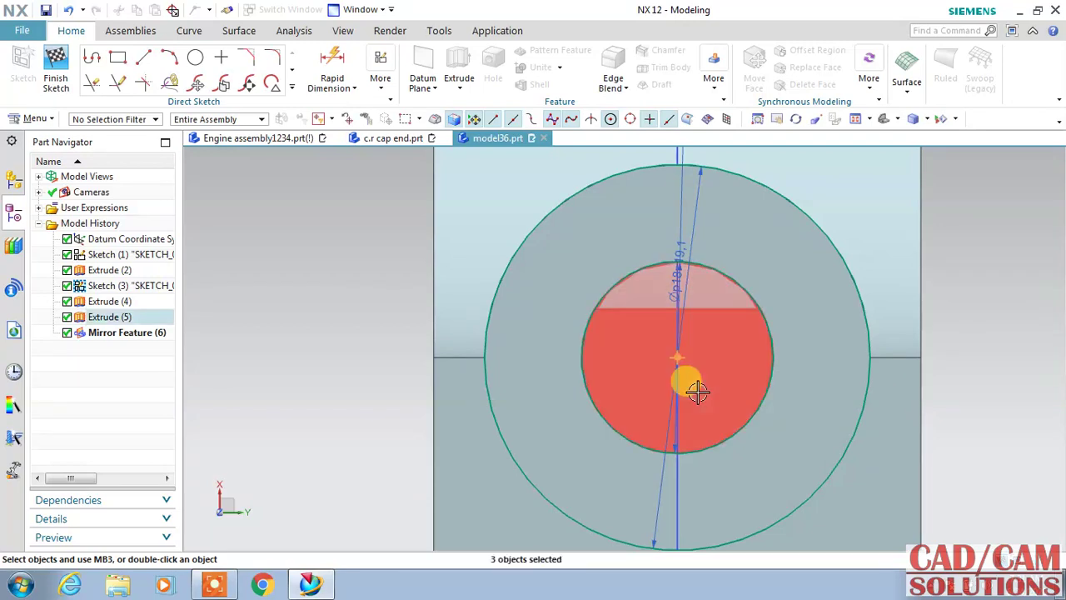
key("Escape")
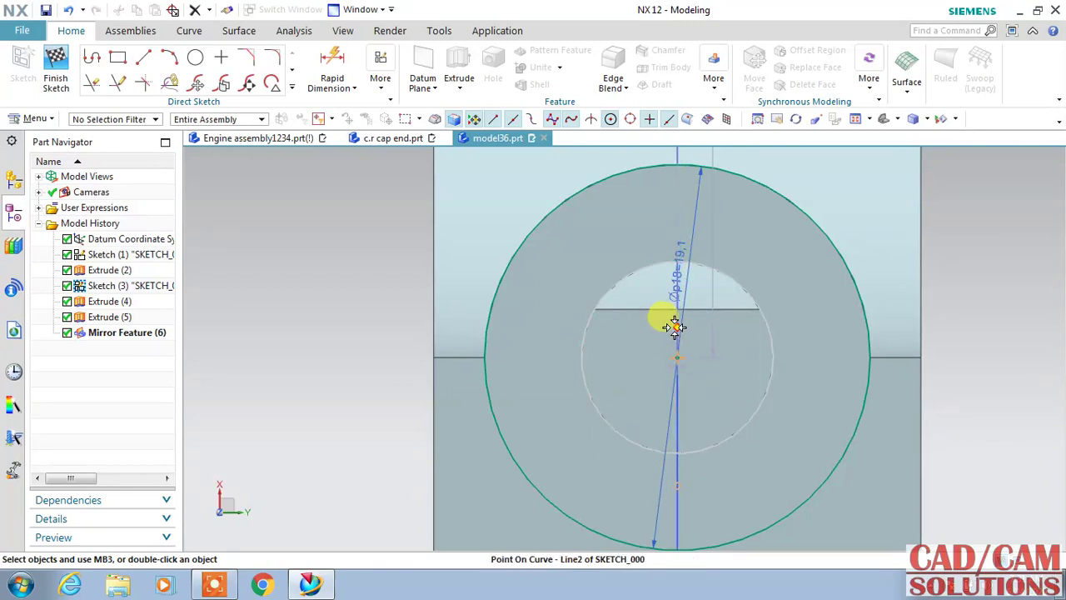
Drag the hole centre down onto the bottom edge and constrain it there.
scroll(681, 321, "down", 3)
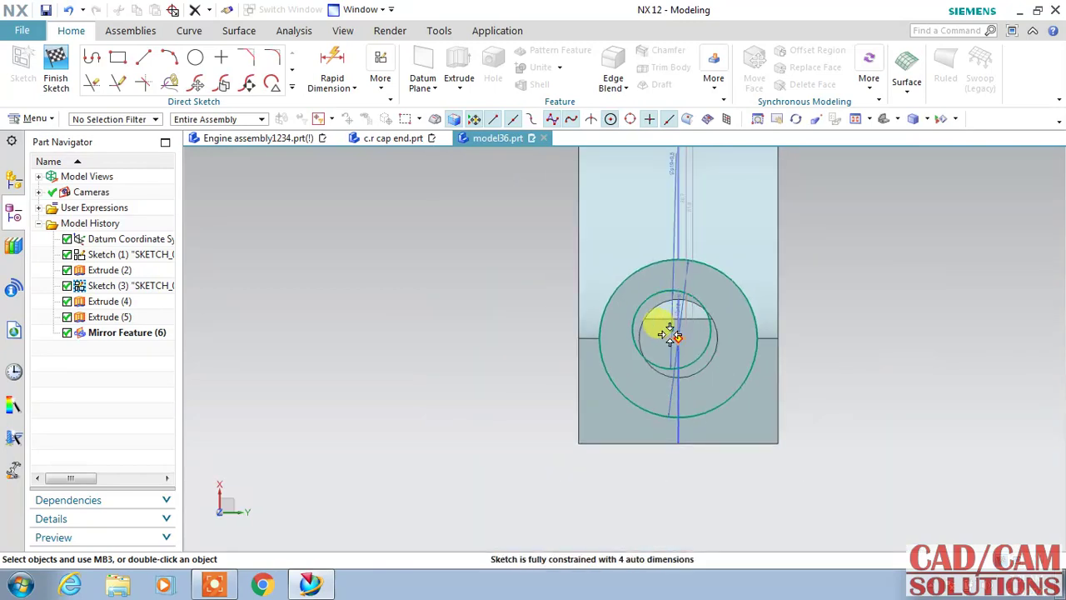
left_click_drag(670, 331, 679, 444)
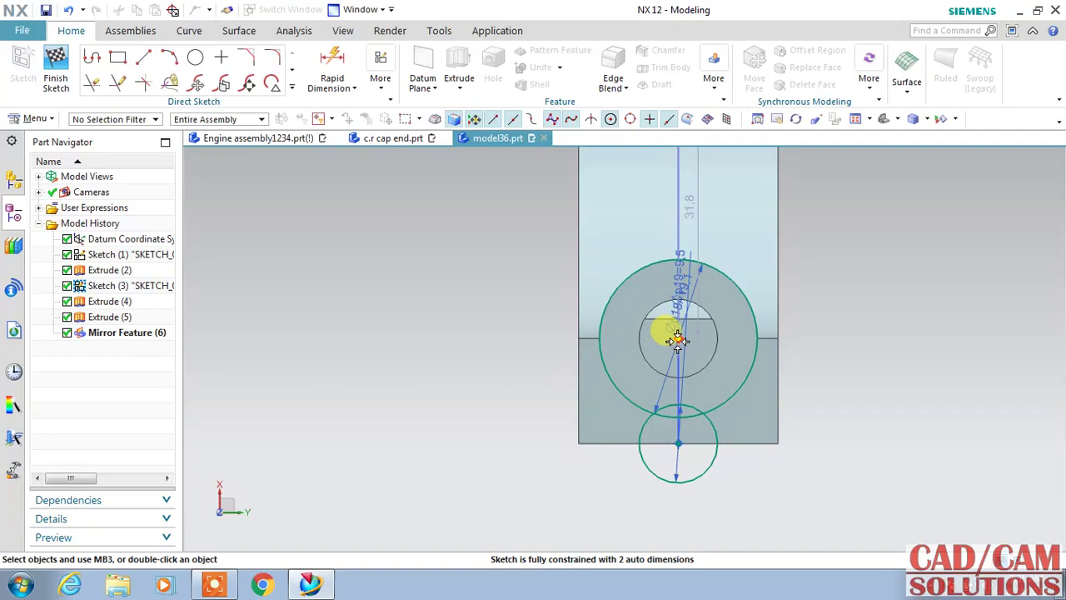
left_click_drag(677, 340, 679, 444)
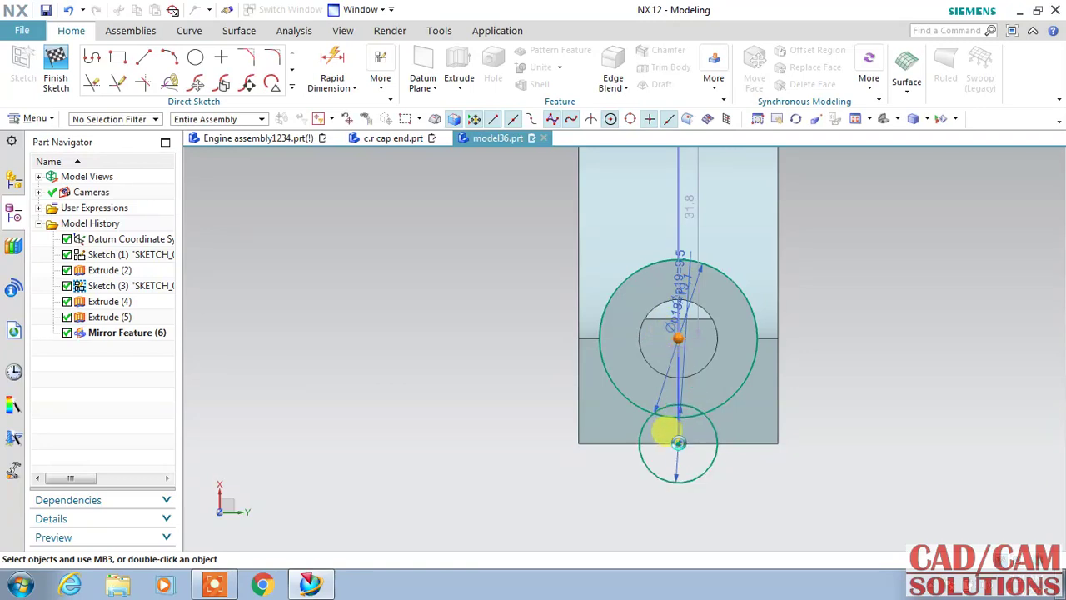
left_click(804, 401)
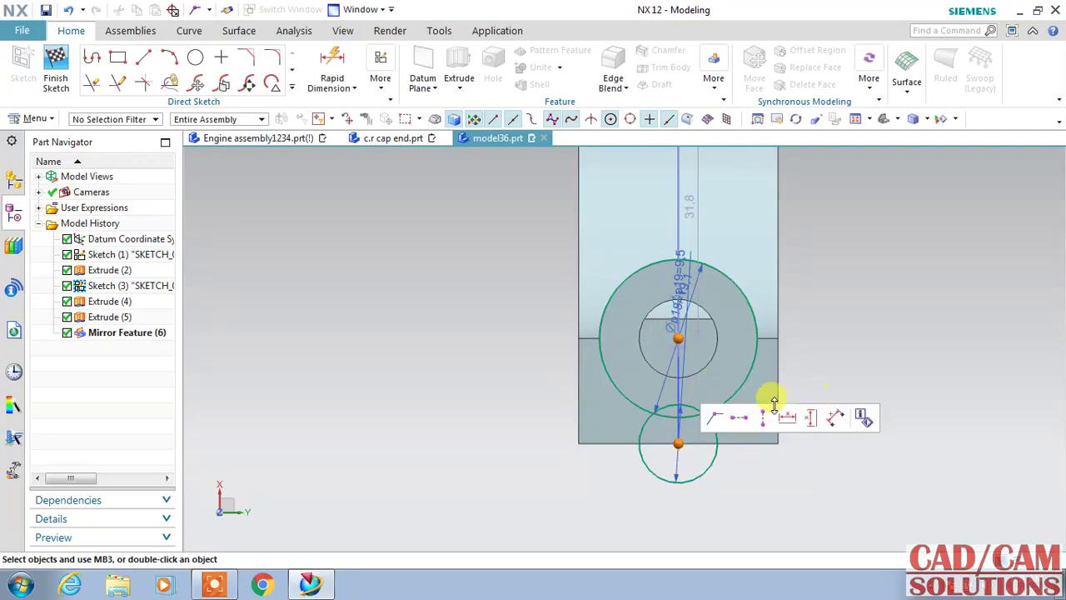
left_click(715, 419)
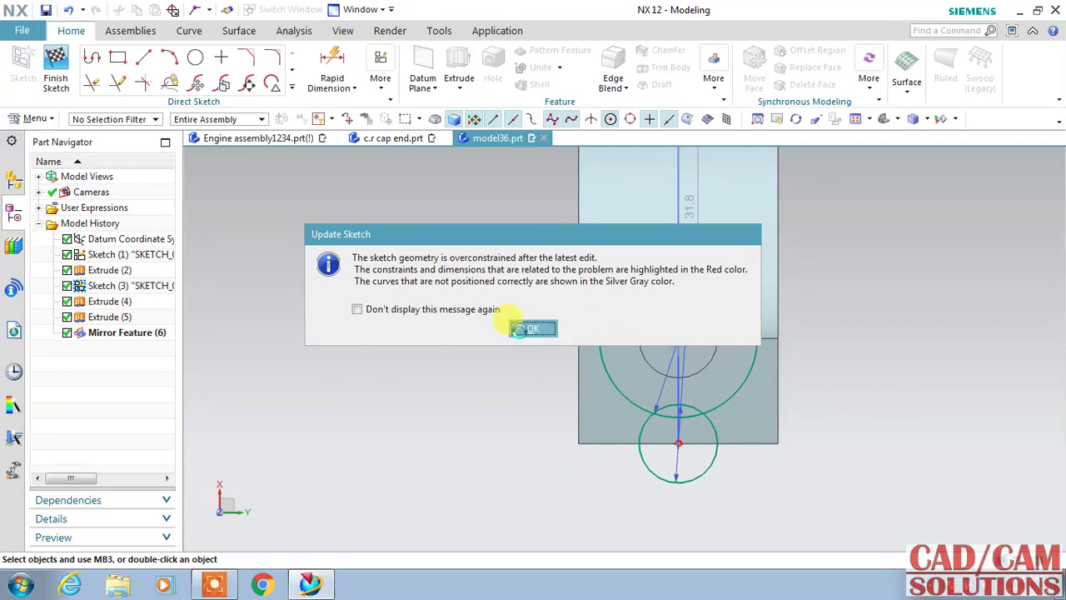
left_click(523, 331)
scroll(667, 340, "up", 2)
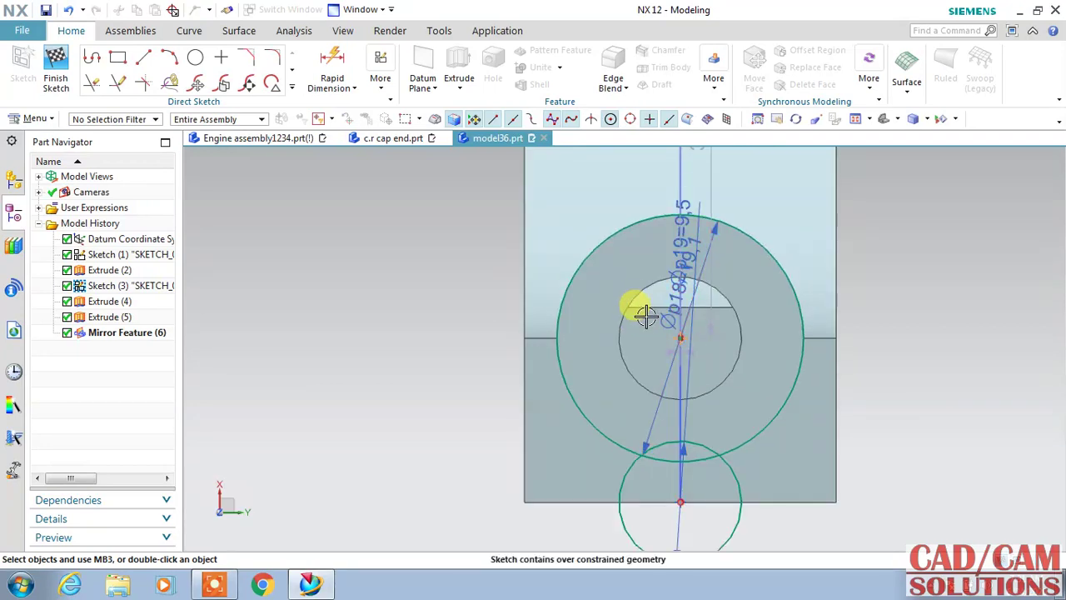
left_click(704, 356)
key("Escape")
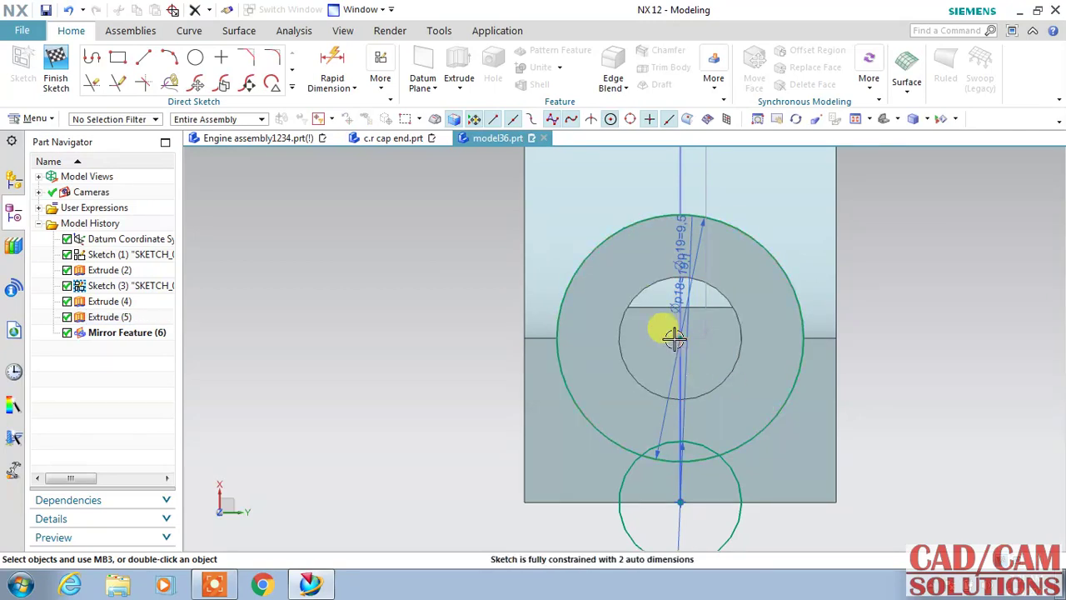
left_click(703, 505)
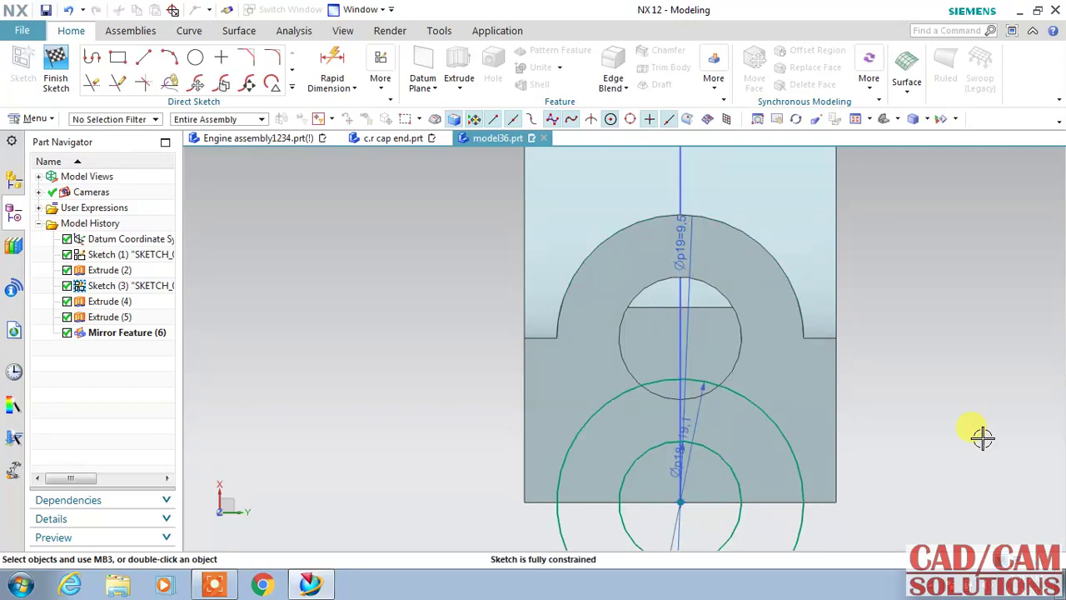
Finish the sketch, hide the Sketch (1) and Sketch (3) curves, and view the whole part.
left_click(56, 73)
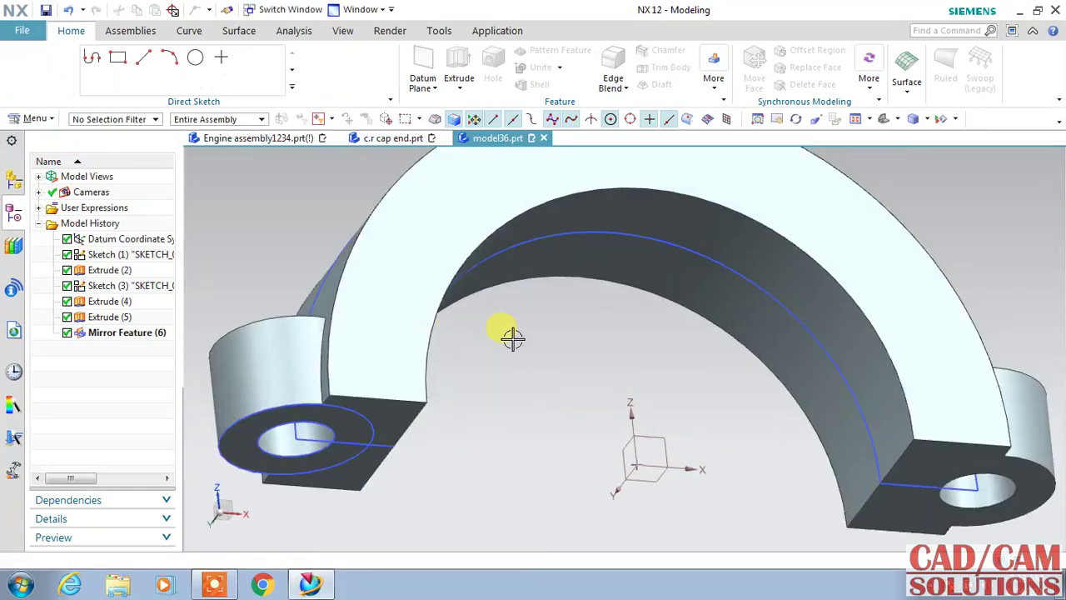
left_click(454, 259)
key("ctrl+b")
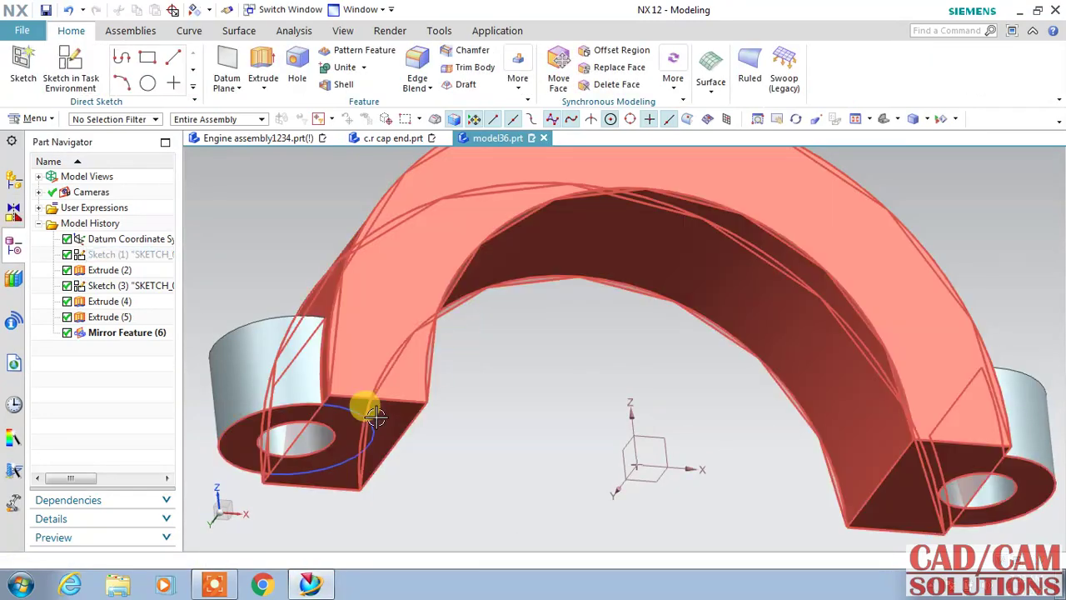
left_click(372, 421)
key("ctrl+b")
scroll(517, 366, "down", 3)
mouse_move(704, 285)
middle_mouse_down()
mouse_move(747, 296)
mouse_move(714, 340)
mouse_move(745, 341)
mouse_move(733, 268)
mouse_move(753, 243)
mouse_move(745, 262)
mouse_move(757, 250)
mouse_move(766, 263)
mouse_move(579, 563)
middle_mouse_up()
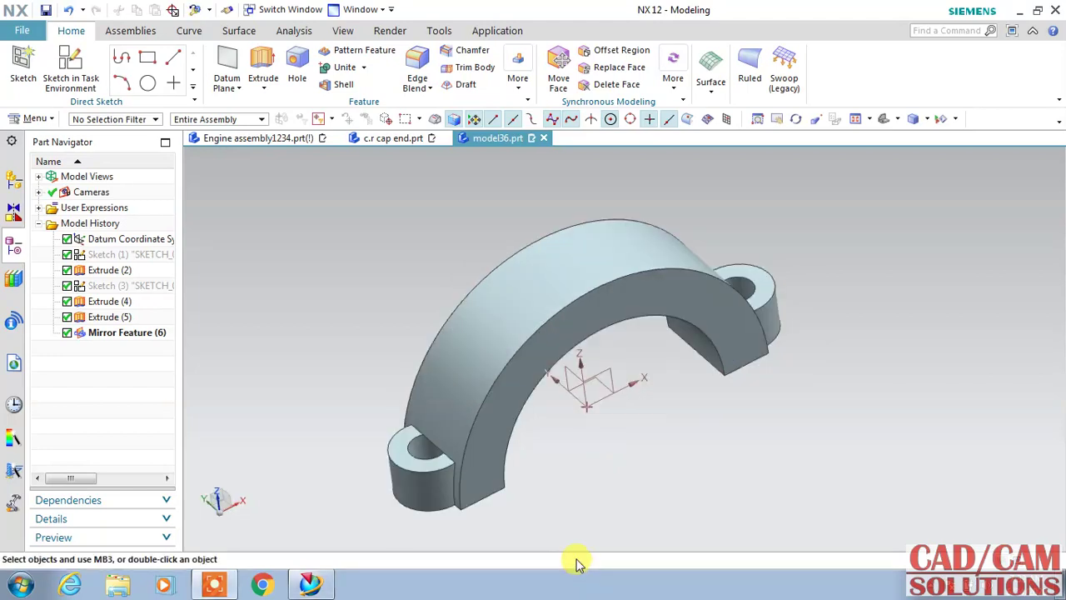
Lengthen the Extrude (4) boss extrusion to 24.13 mm.
double_click(109, 301)
type("24.13")
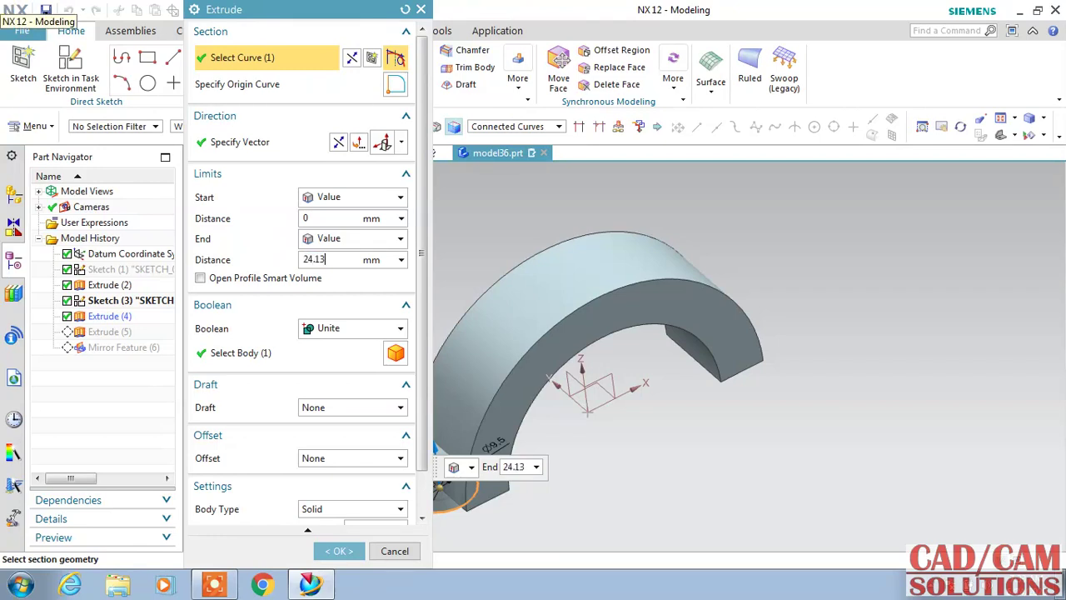
key("Return")
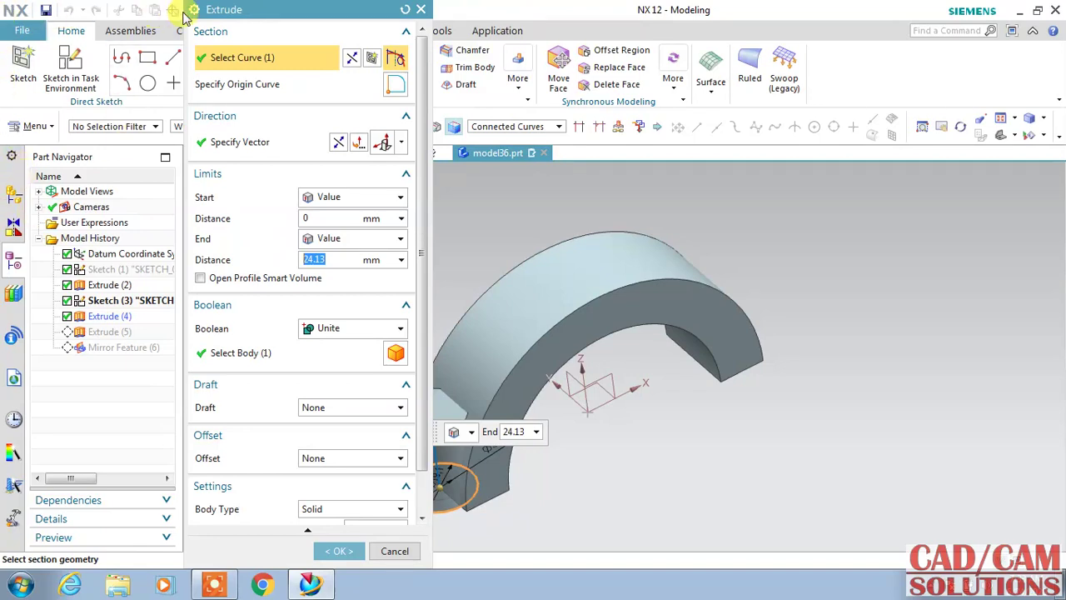
left_click(339, 550)
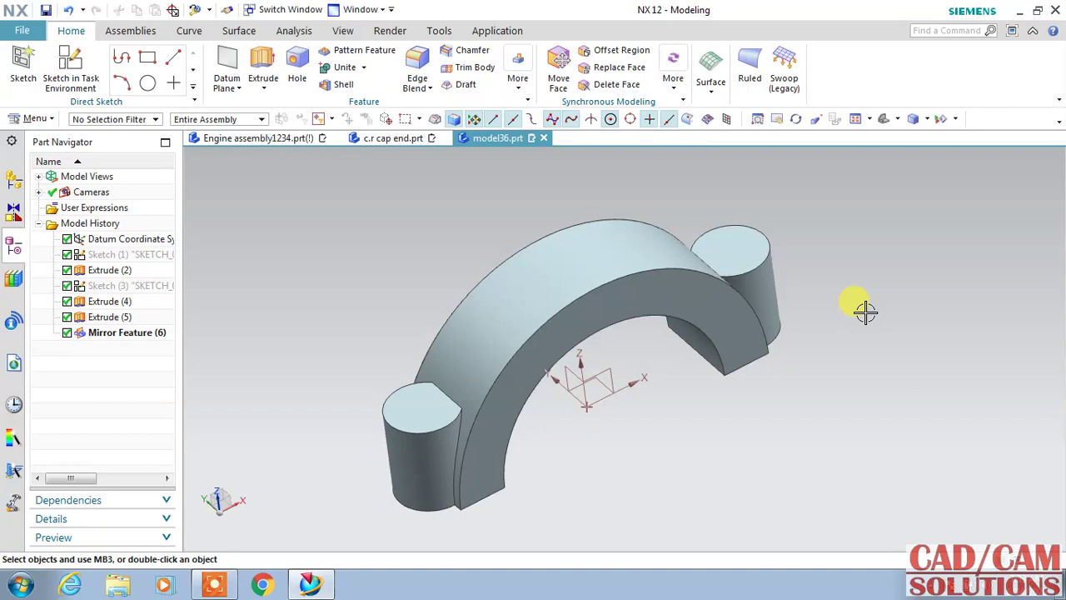
Deepen the Extrude (5) hole cut to 25 mm.
double_click(104, 317)
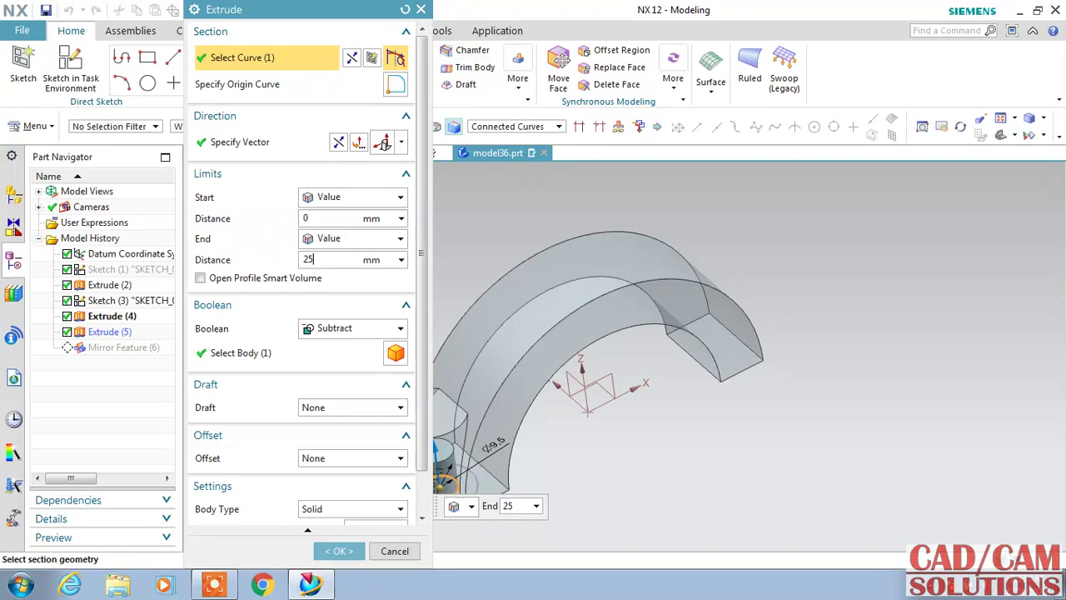
key("Return")
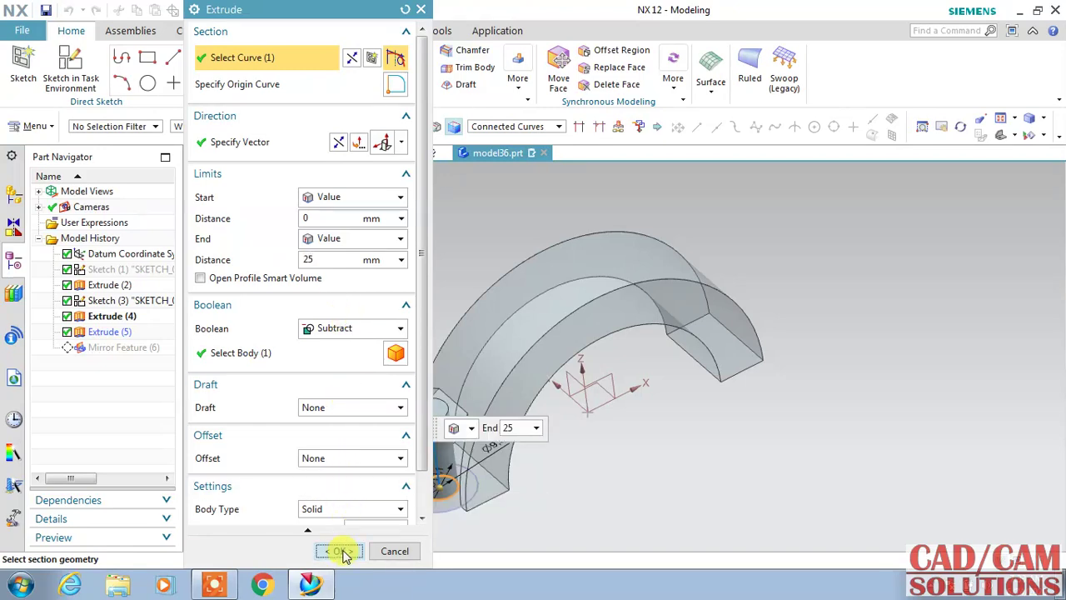
left_click(342, 552)
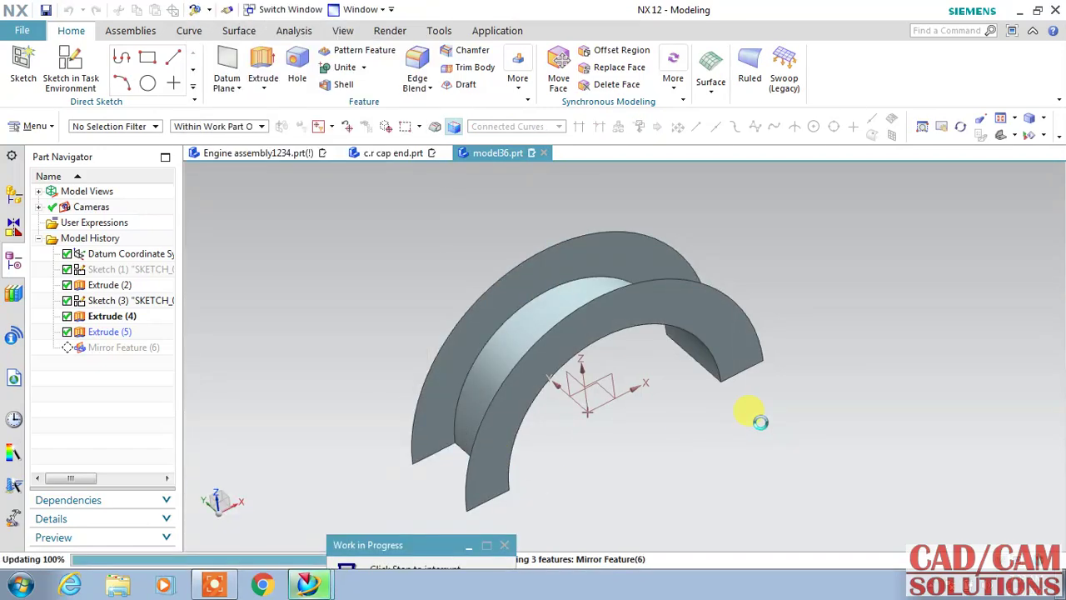
mouse_move(681, 427)
middle_mouse_down()
mouse_move(627, 380)
mouse_move(647, 442)
middle_mouse_up()
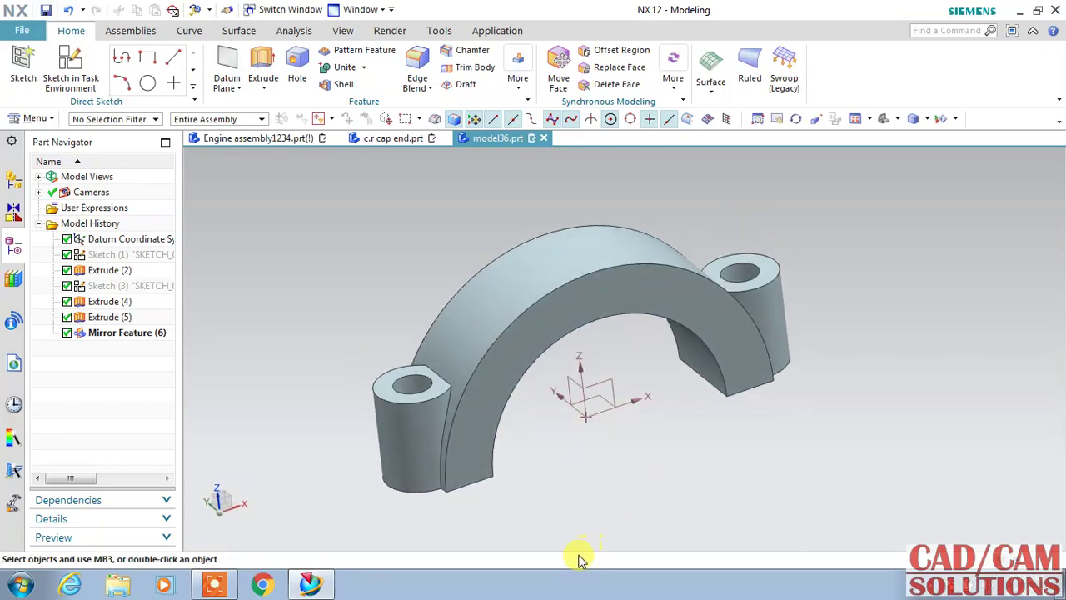
key("b")
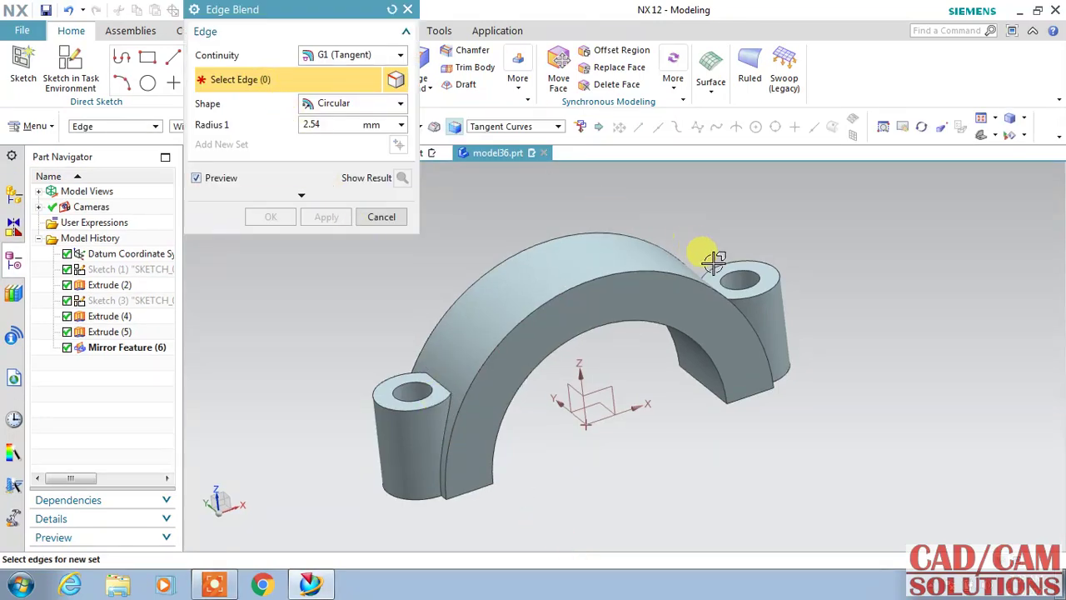
Blend the six boss-to-cap junction edges with a 2.54 mm radius Edge Blend.
left_click(430, 376)
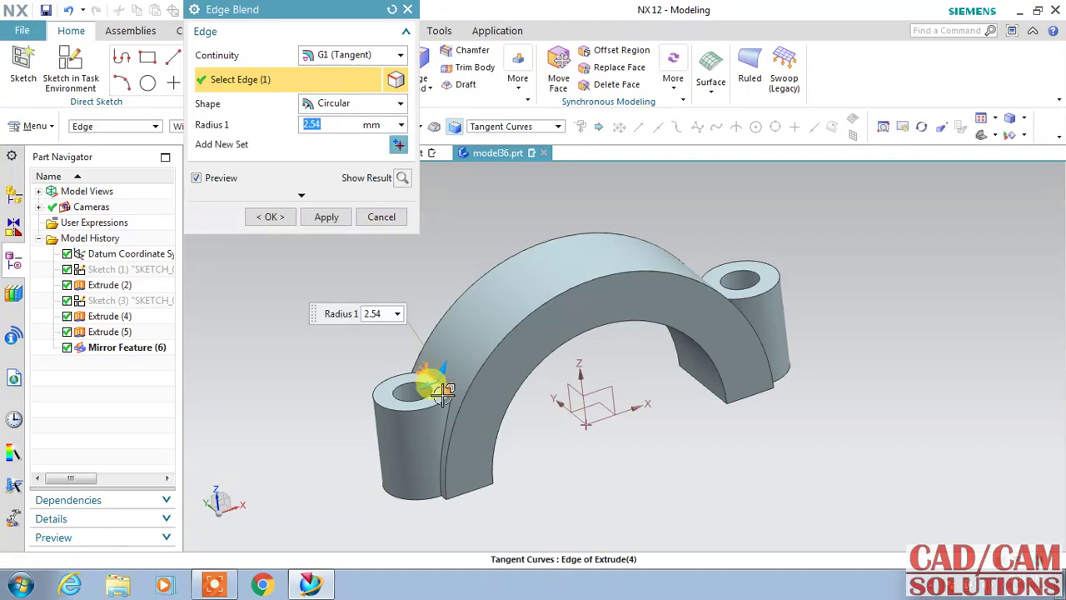
left_click(449, 409)
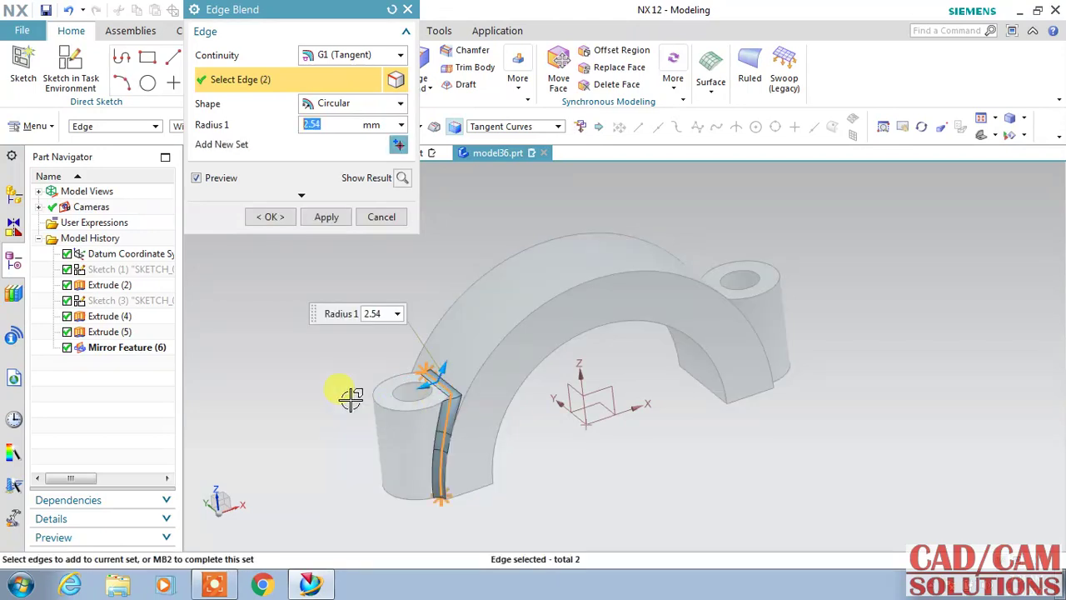
middle_click_drag(350, 398, 598, 425)
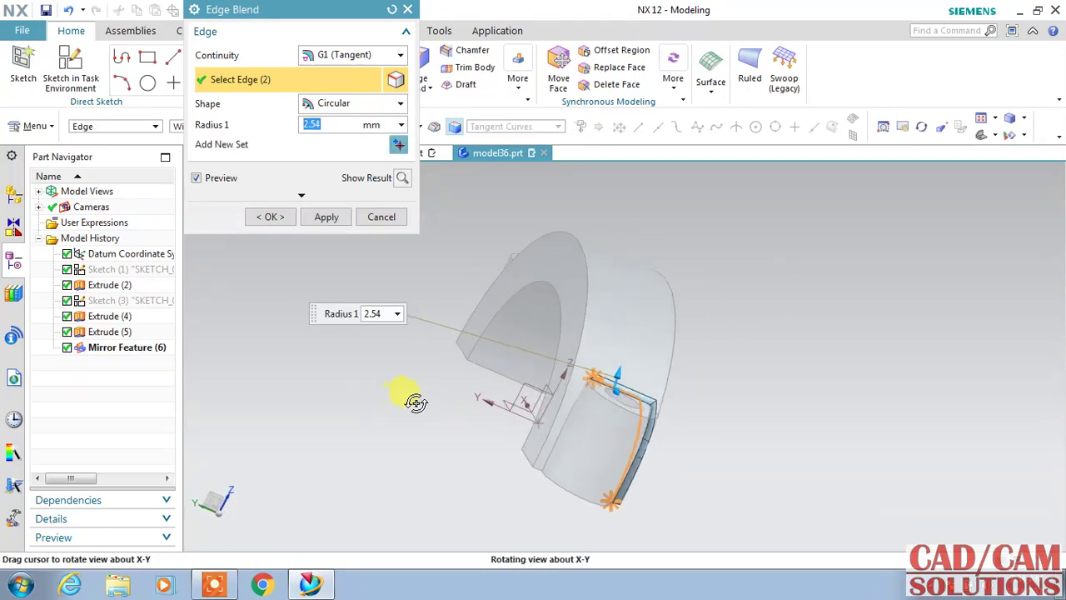
left_click(595, 400)
mouse_move(379, 338)
middle_mouse_down()
mouse_move(453, 386)
mouse_move(488, 386)
middle_mouse_up()
left_click(499, 395)
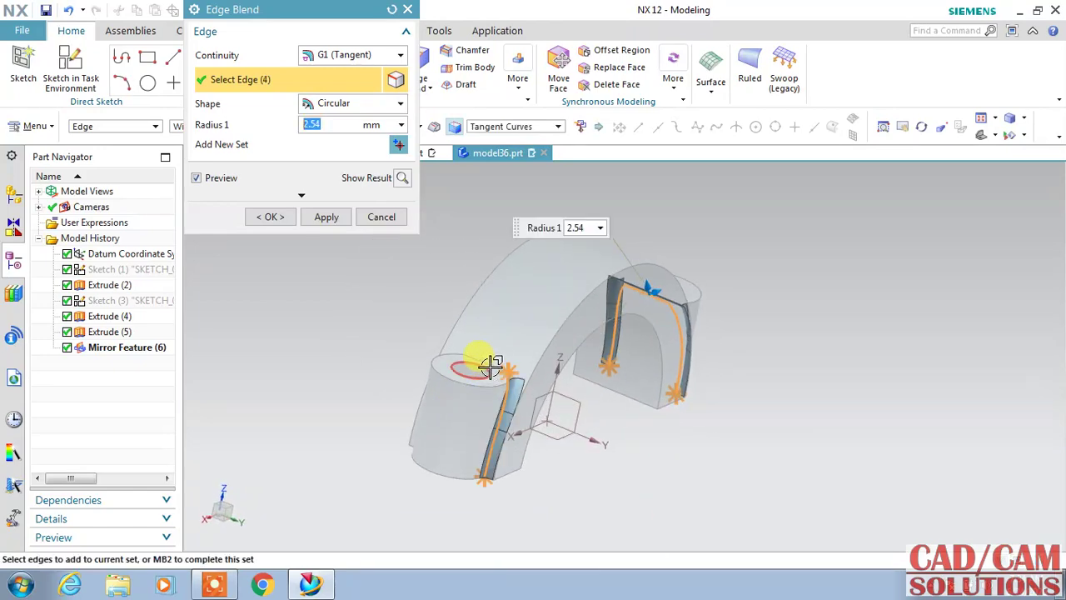
left_click(490, 364)
mouse_move(345, 344)
middle_mouse_down()
mouse_move(375, 345)
mouse_move(569, 417)
middle_mouse_up()
left_click(623, 422)
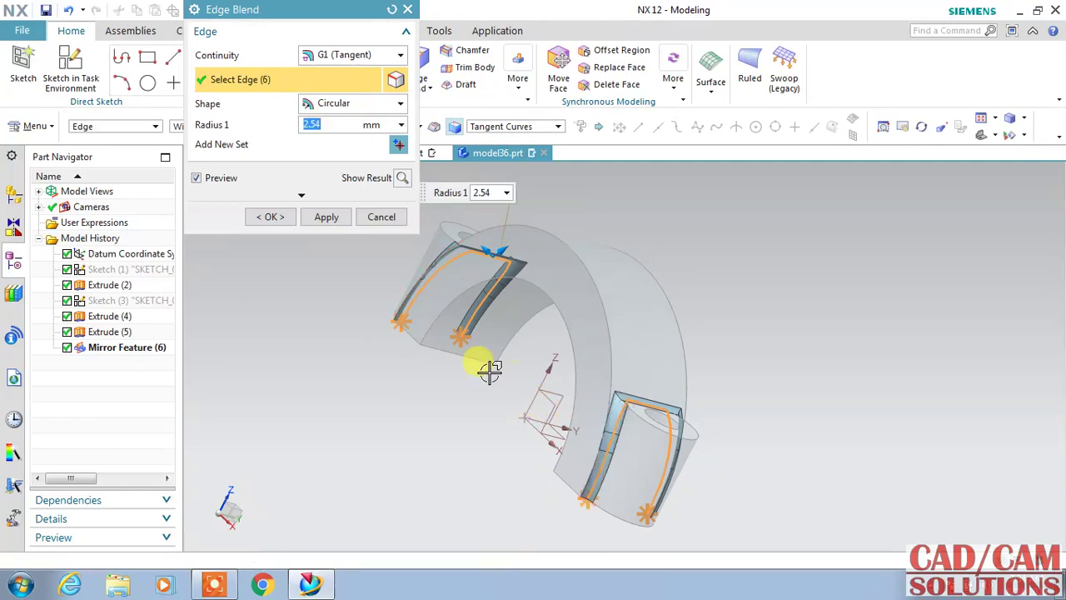
left_click(271, 220)
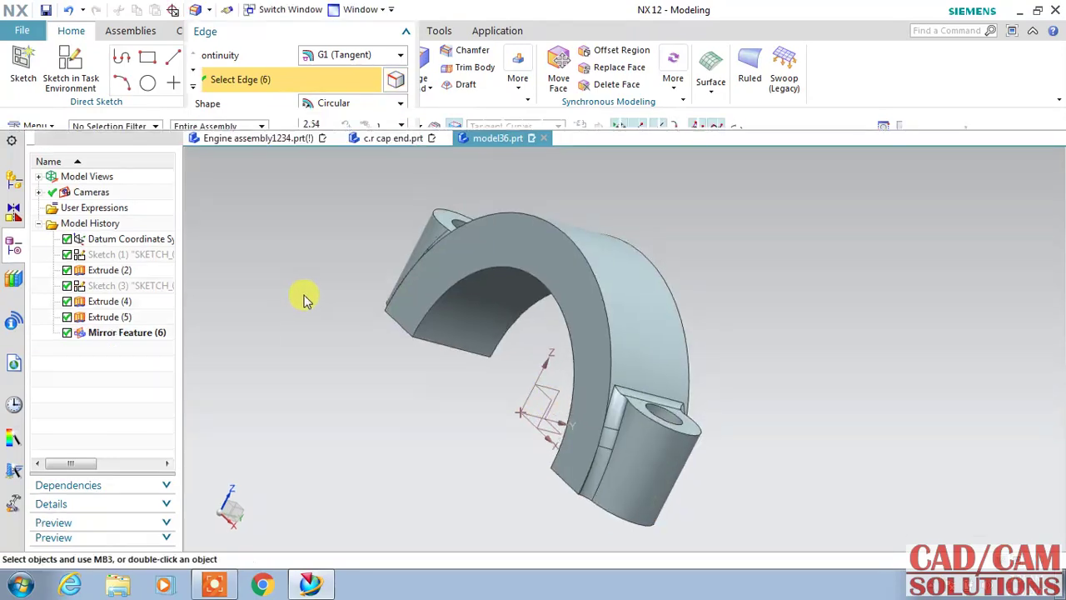
middle_click_drag(351, 387, 274, 361)
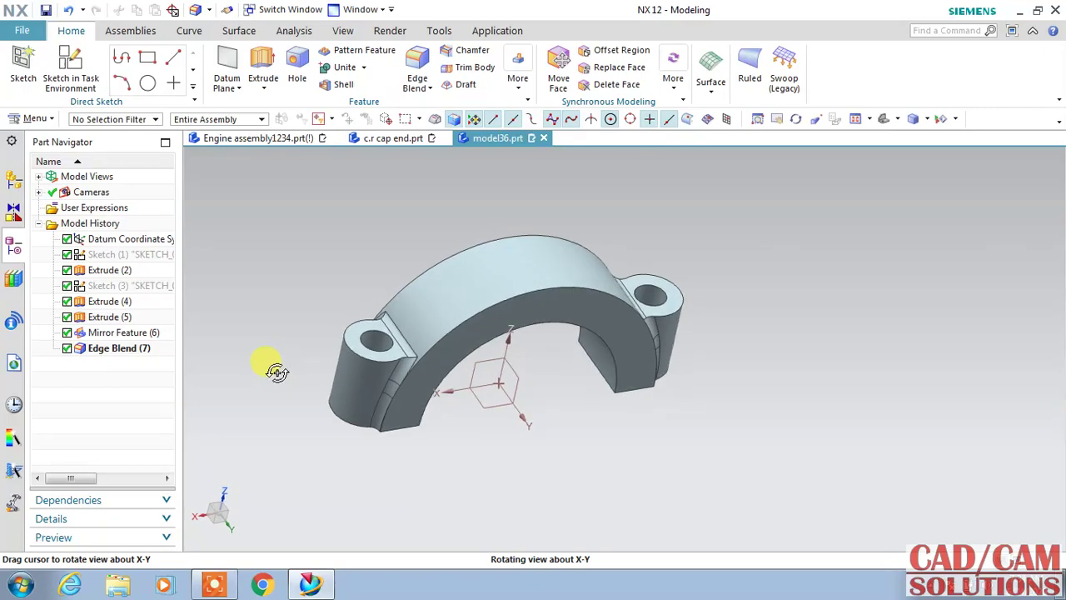
Save the cap part as model36.prt.
left_click(46, 10)
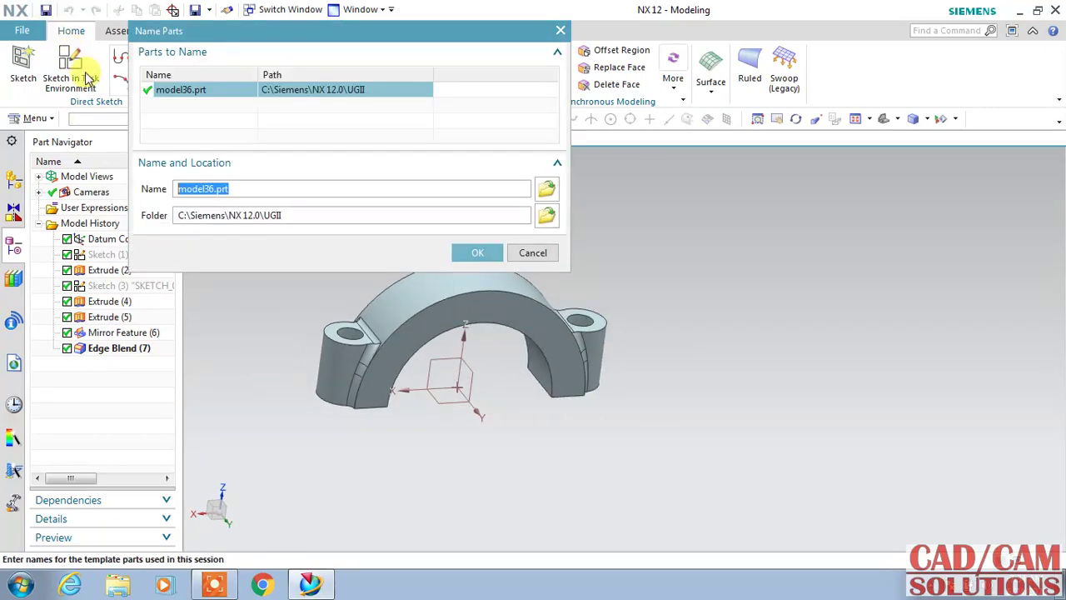
left_click(478, 253)
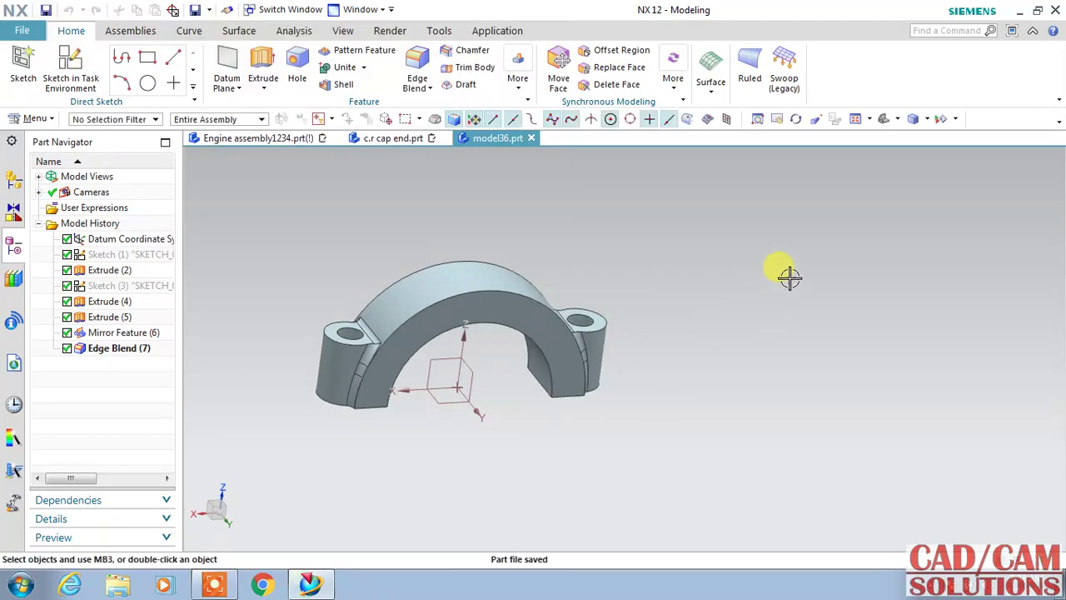
scroll(745, 322, "up", 1)
scroll(750, 329, "up", 3)
scroll(721, 428, "down", 2)
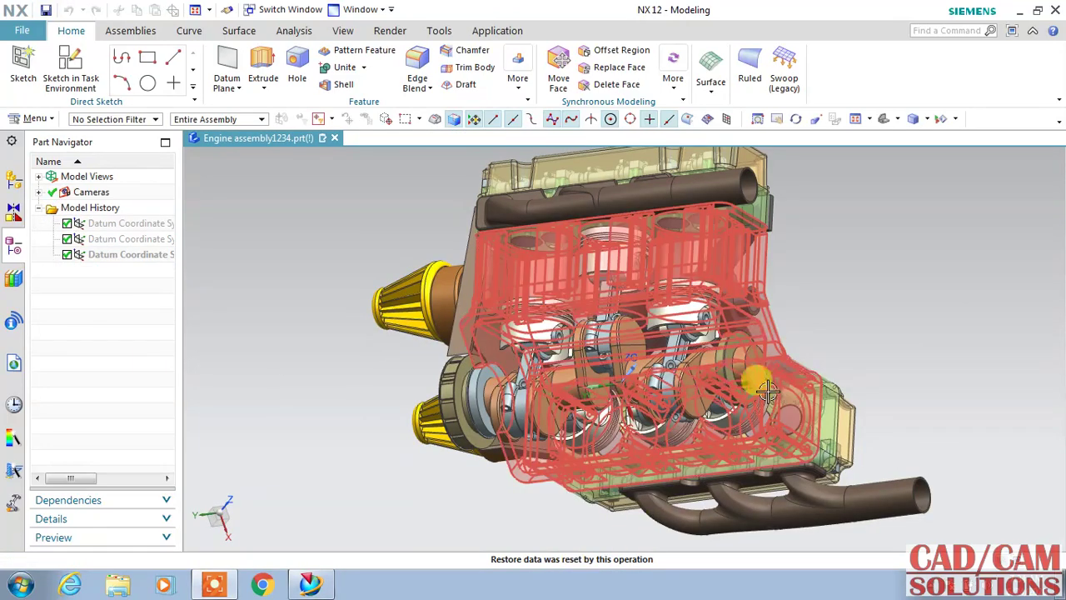
Show the crankshaft bushing from the engine assembly on its own and fit it in view.
right_click(732, 354)
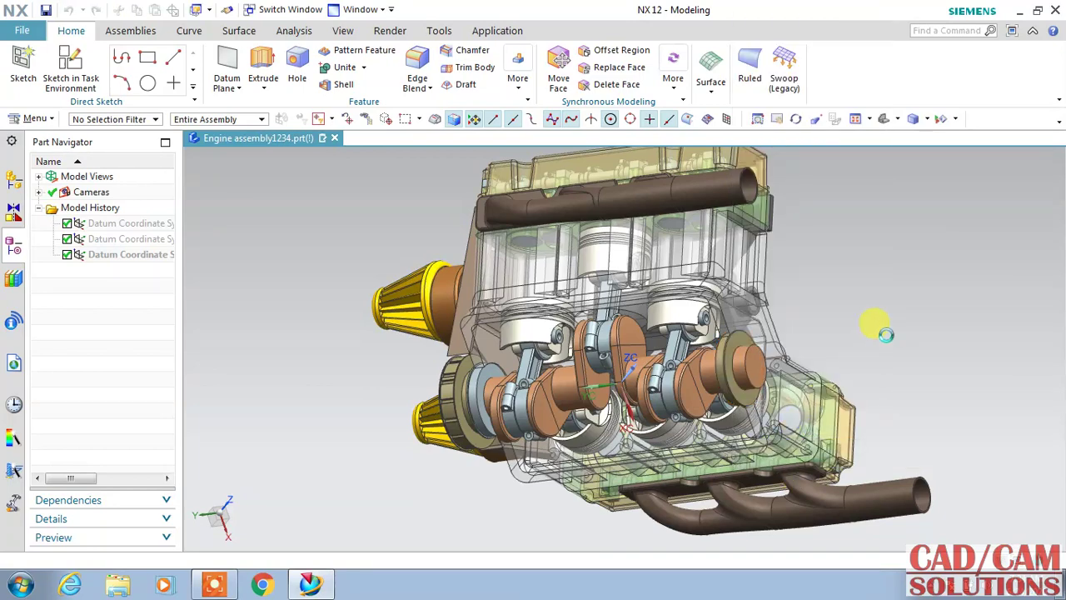
key("ctrl+b")
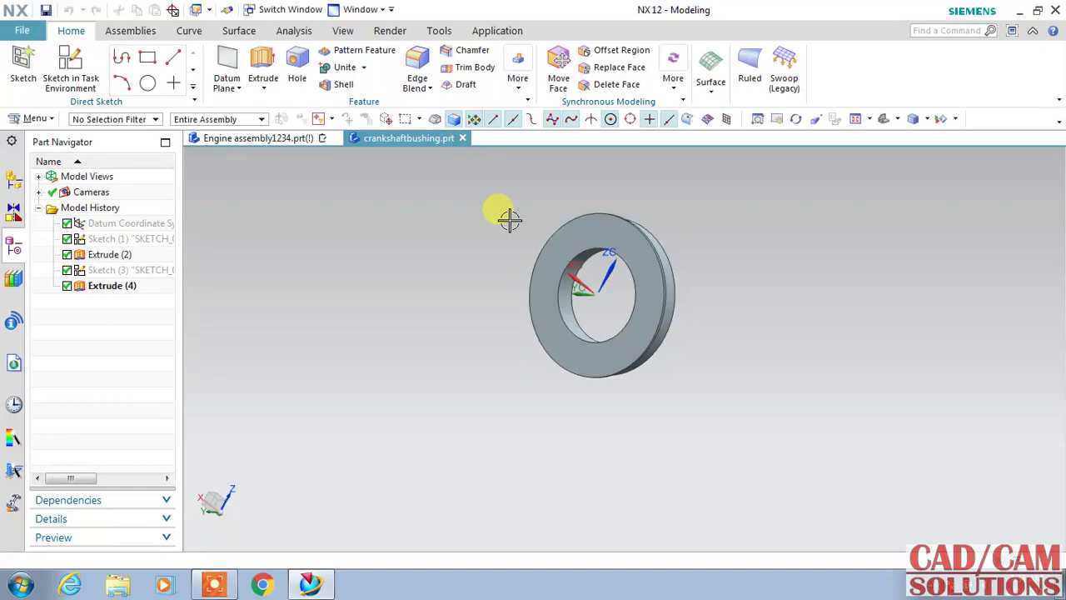
mouse_move(688, 231)
middle_mouse_down()
mouse_move(566, 203)
mouse_move(510, 238)
middle_mouse_up()
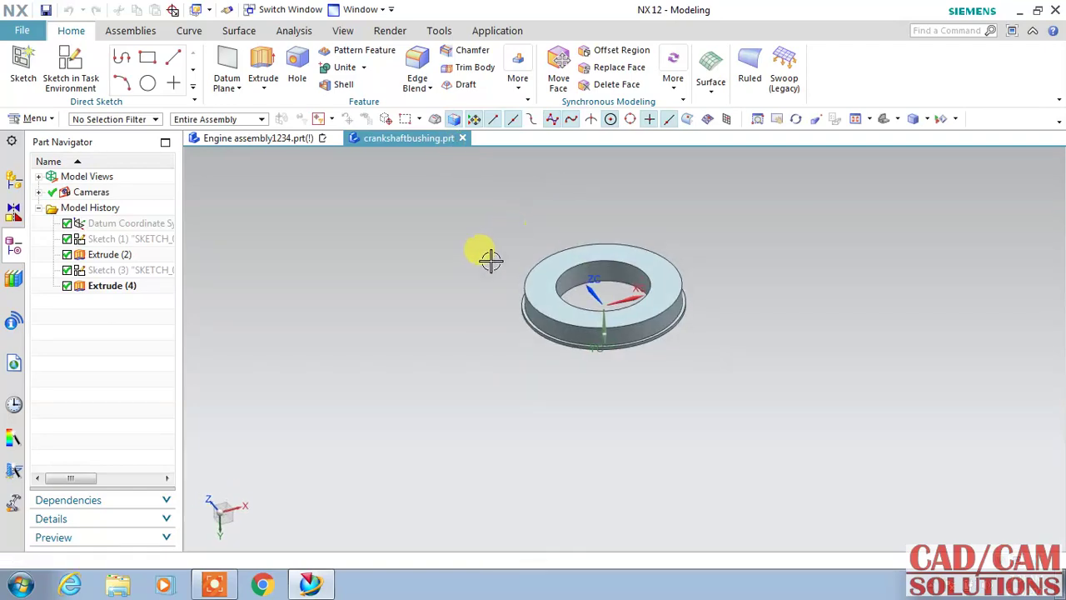
key("ctrl+f")
left_click(22, 30)
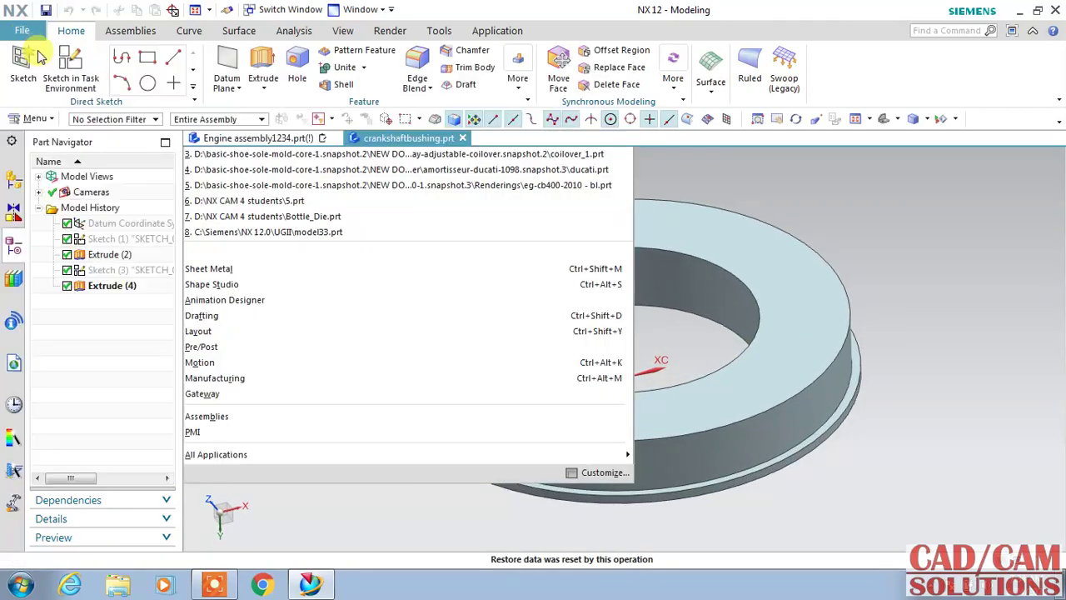
Create the new Model part model38.prt and start a sketch on the XY plane oriented along X.
left_click(33, 50)
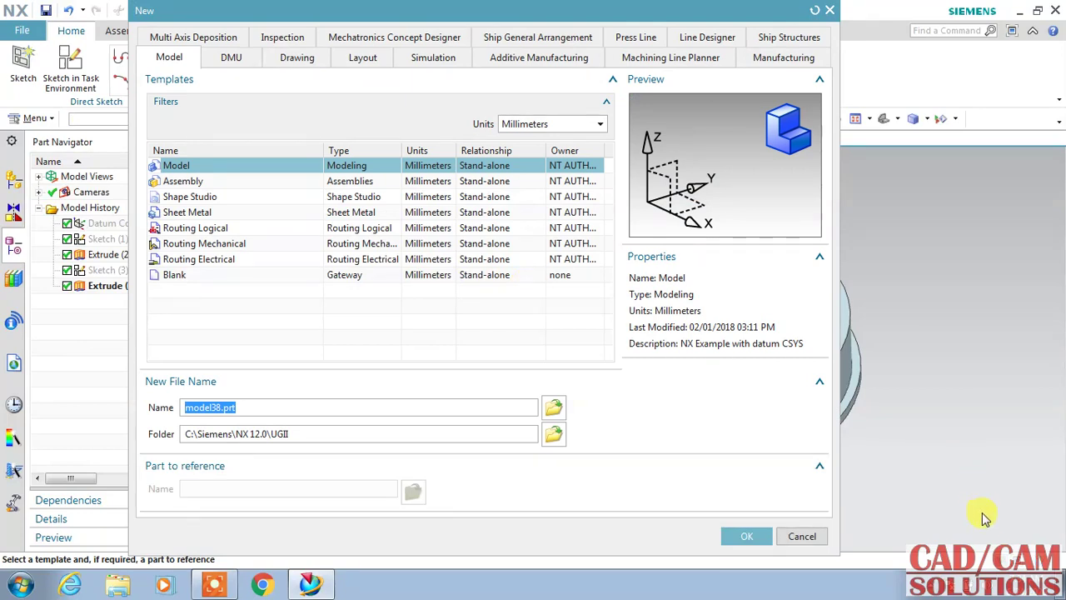
left_click(736, 534)
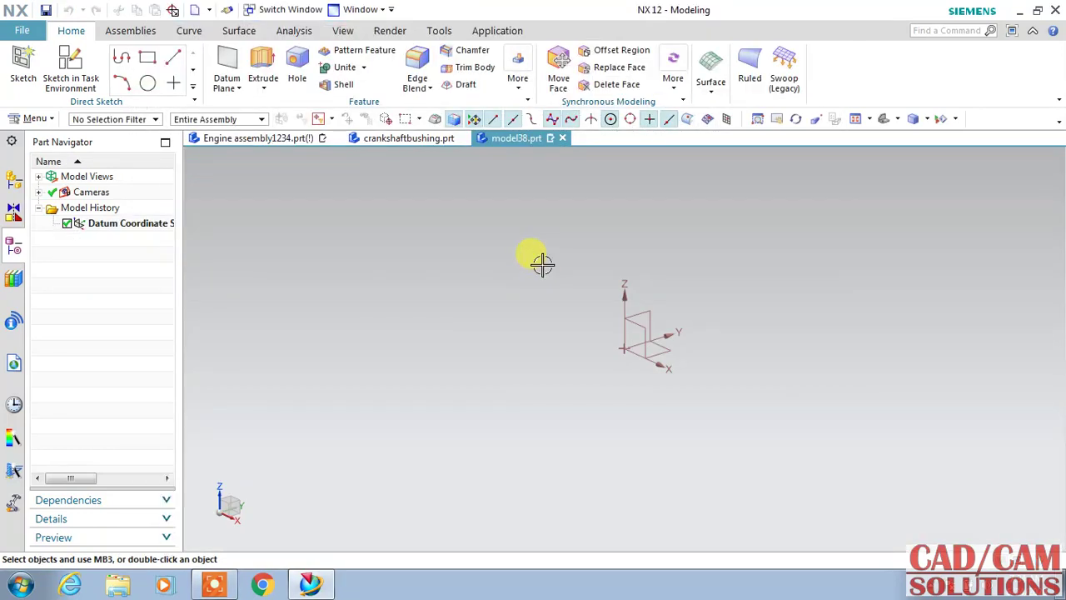
left_click(71, 66)
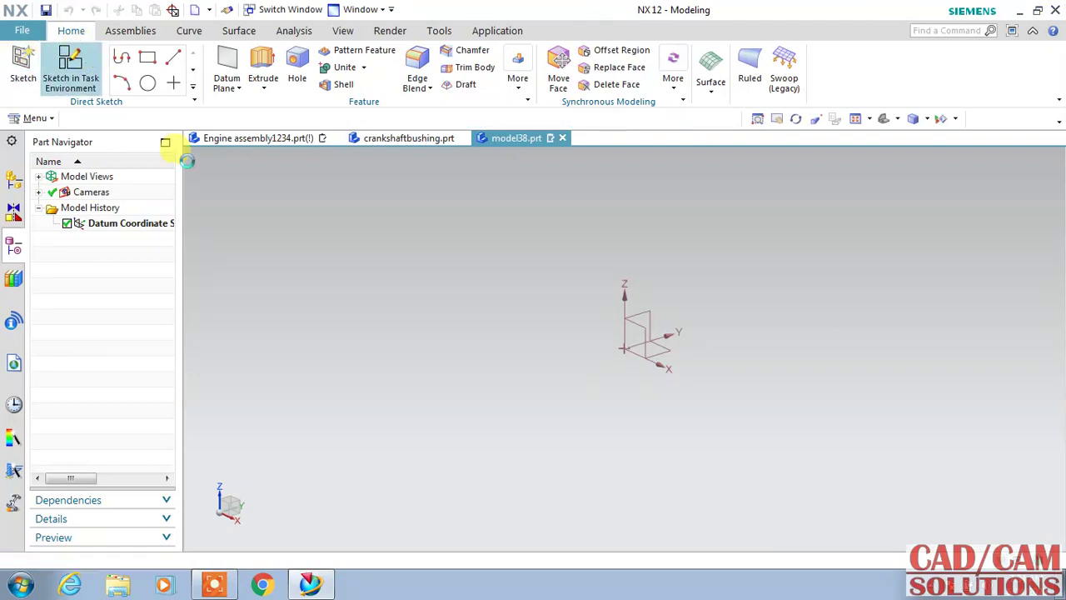
left_click(677, 356)
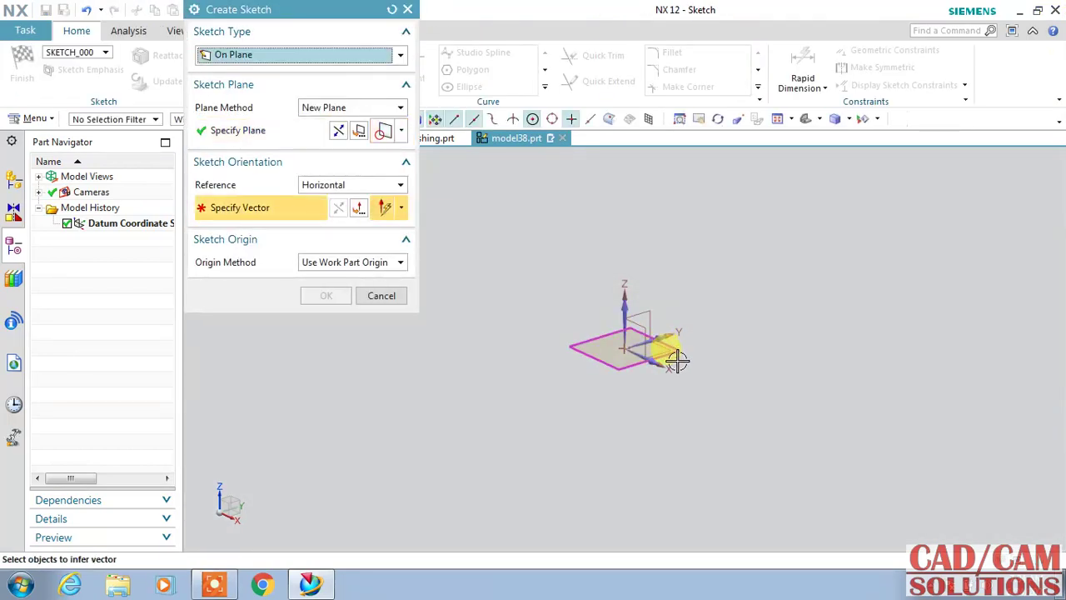
left_click(678, 356)
left_click(326, 295)
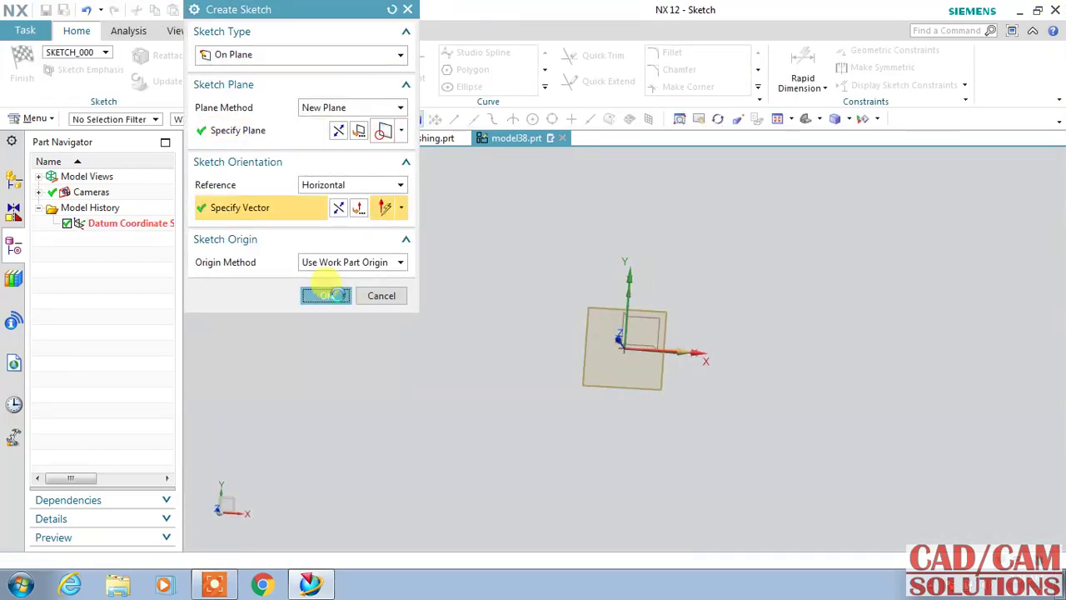
Draw a Ø127.237 circle centred on the sketch origin and fit it in view.
left_click(384, 64)
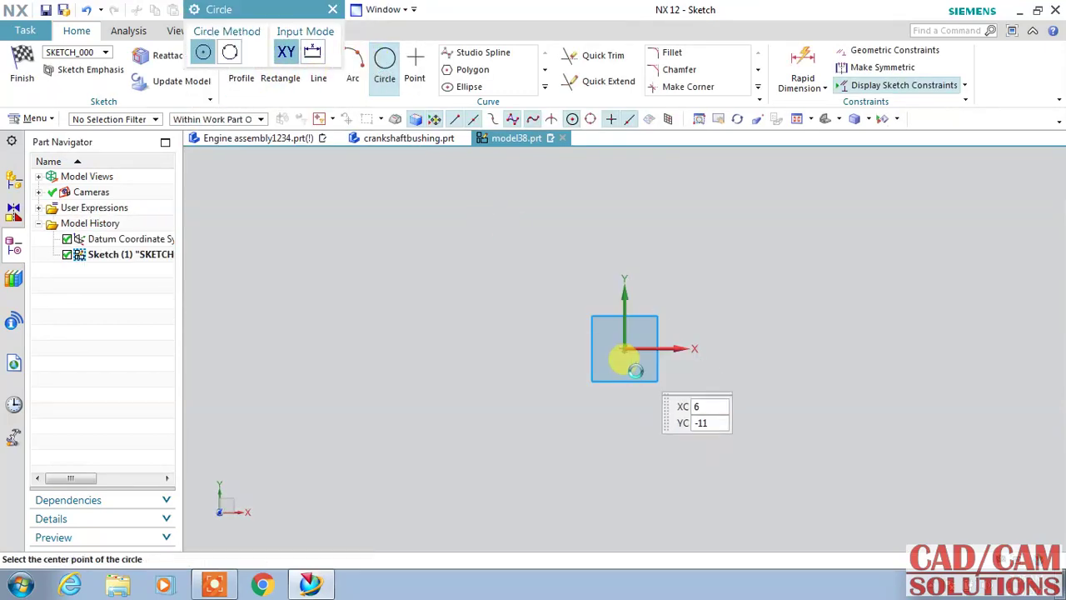
left_click(624, 349)
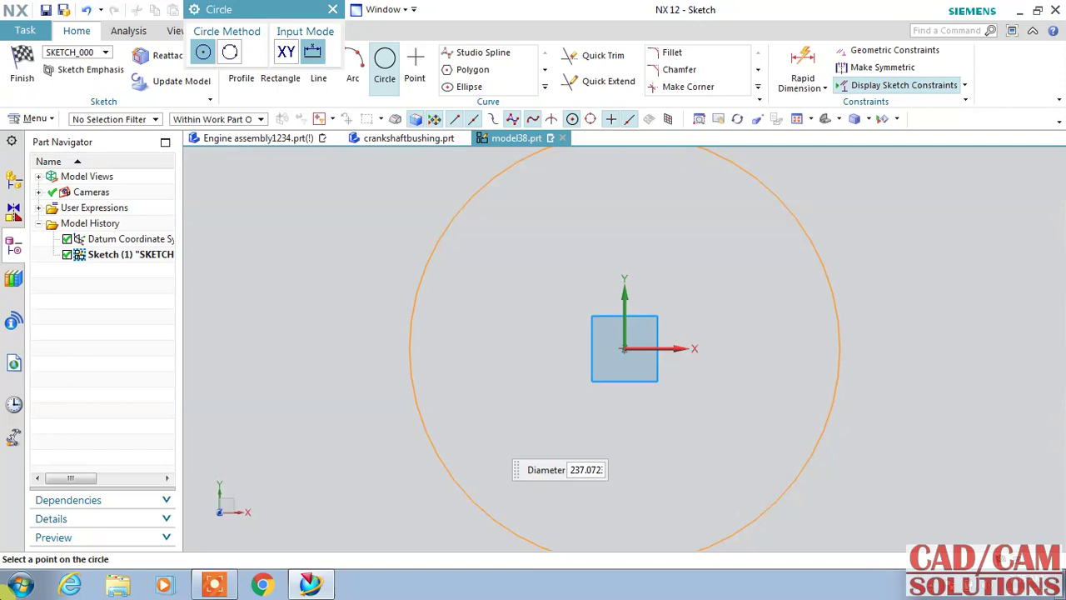
type("127237")
key("Return")
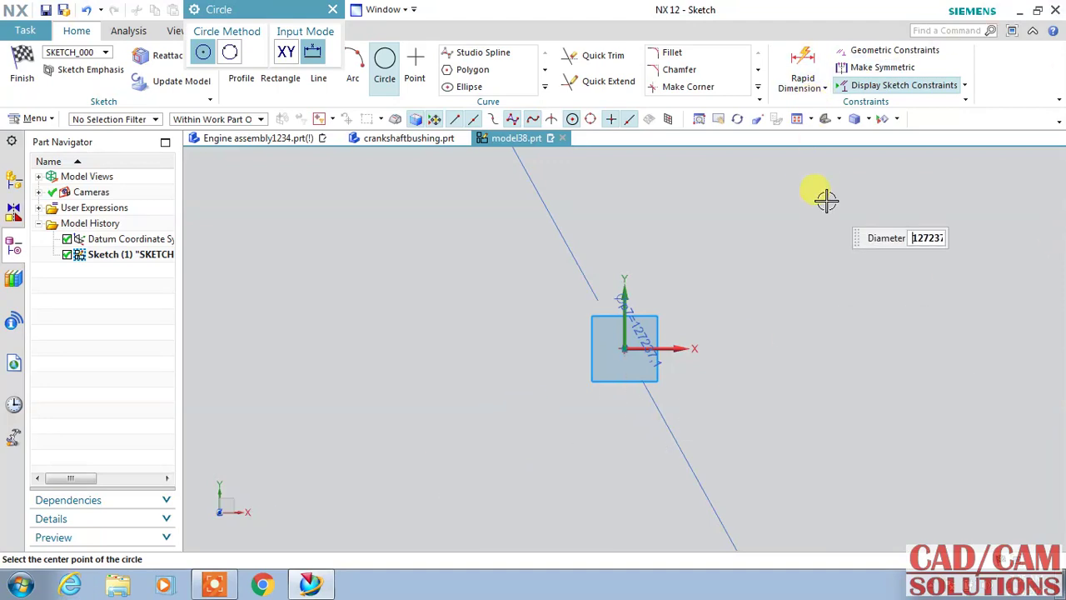
key("ctrl+f")
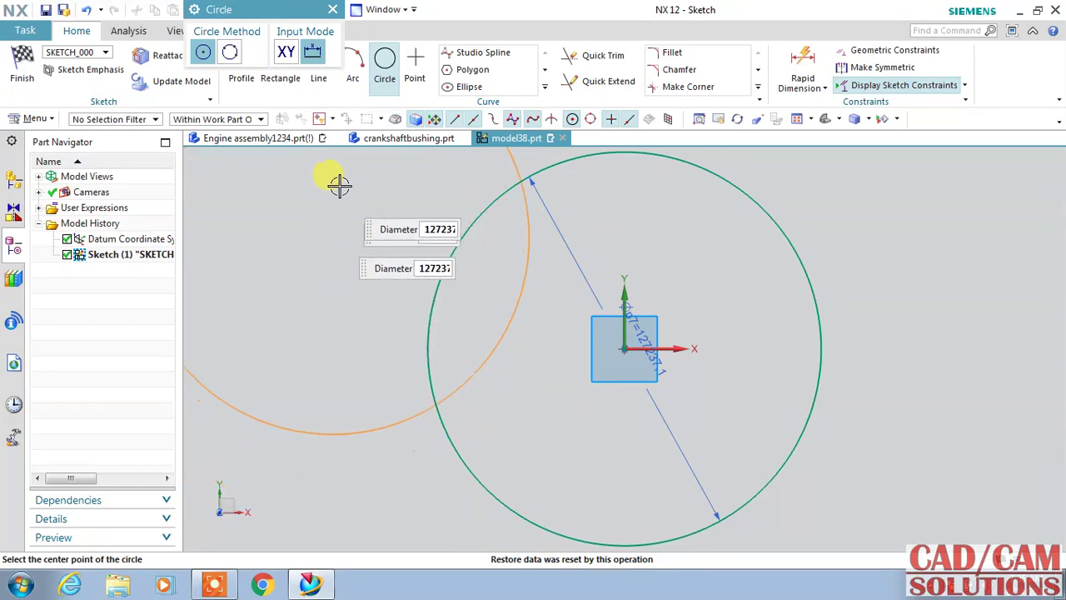
left_click(387, 81)
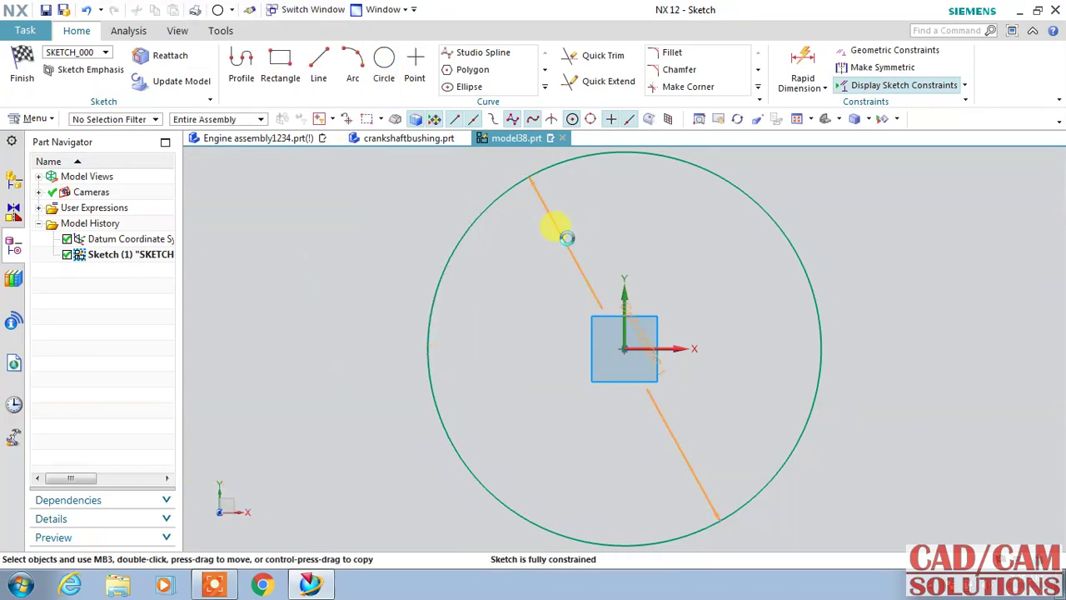
Change the circle's diameter dimension to 127 mm.
double_click(567, 236)
type("127")
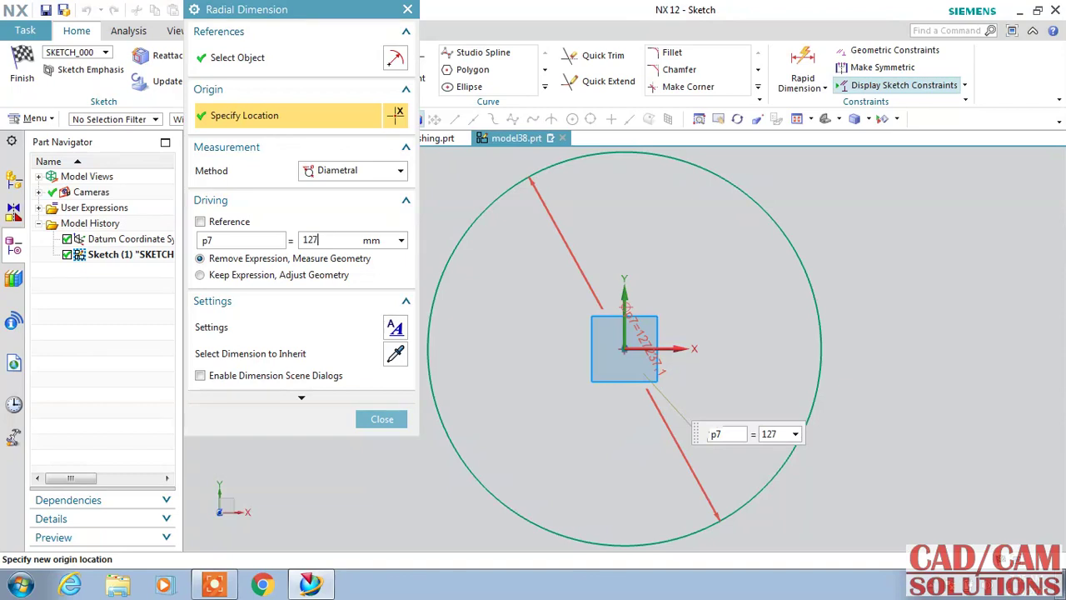
key("Return")
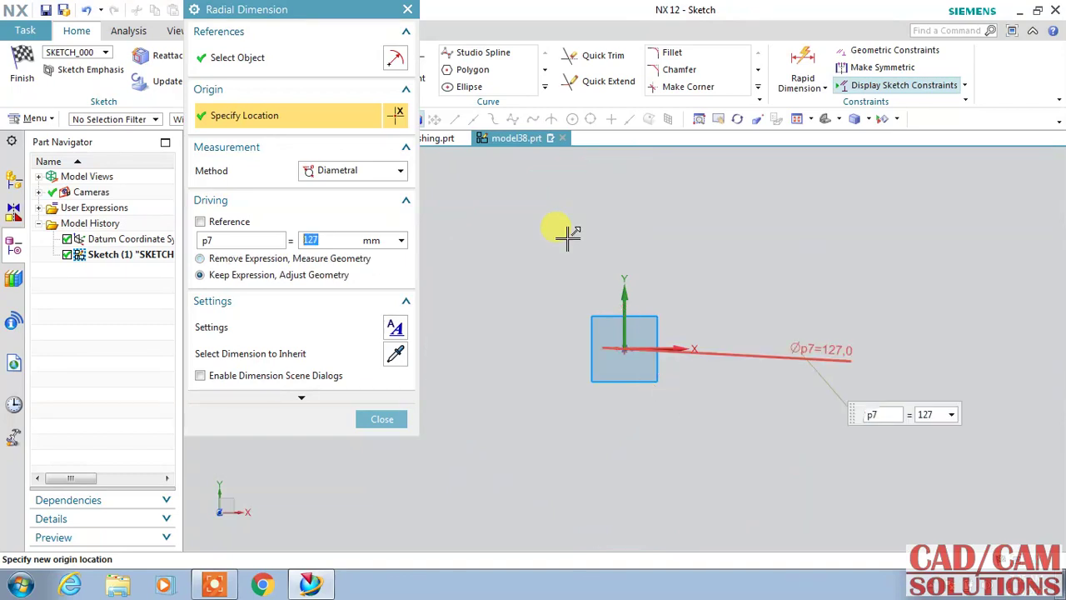
Move the Ø127 dimension label near the origin and finish editing it.
left_click_drag(845, 350, 658, 331)
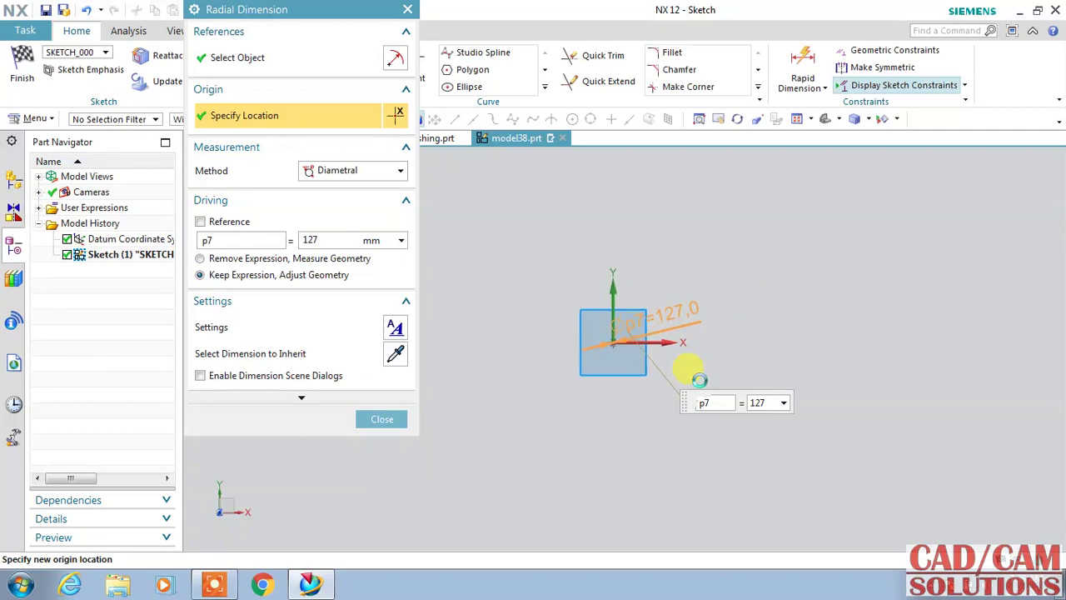
middle_click_drag(690, 364, 613, 305, "shift")
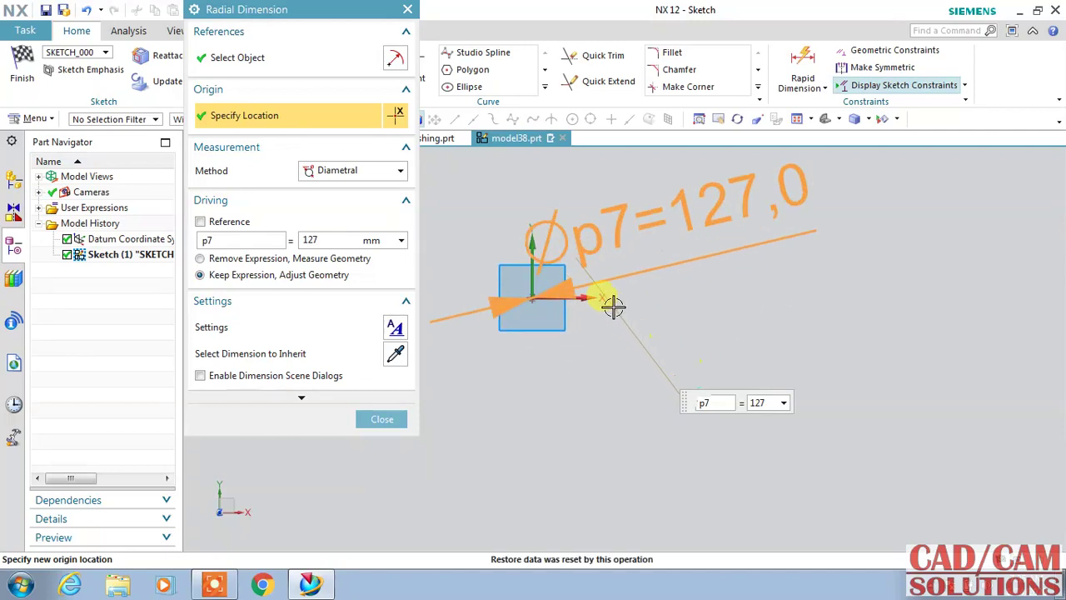
left_click(509, 300)
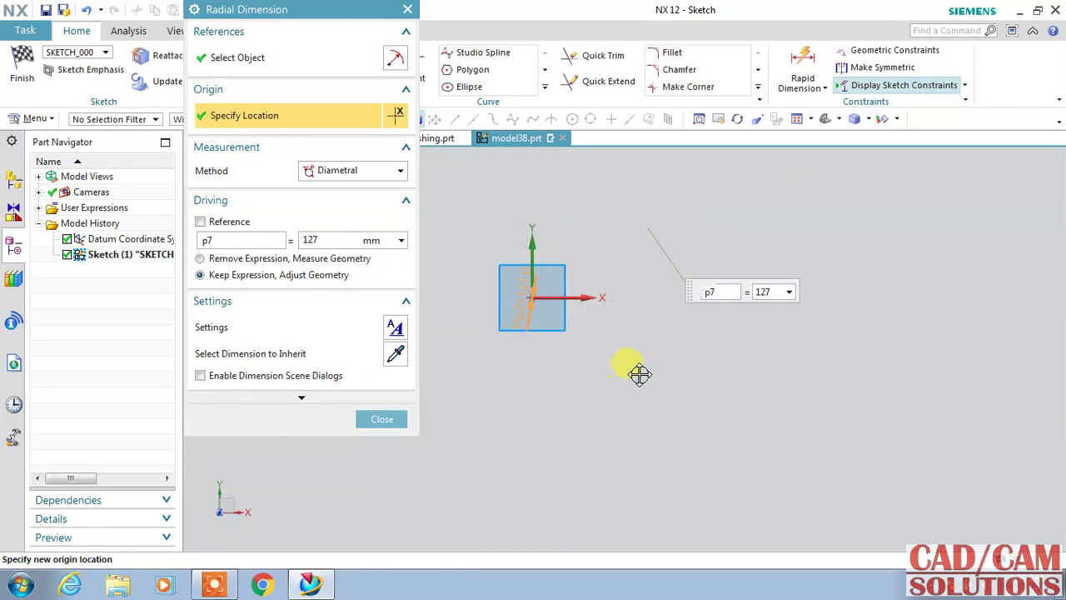
left_click(386, 418)
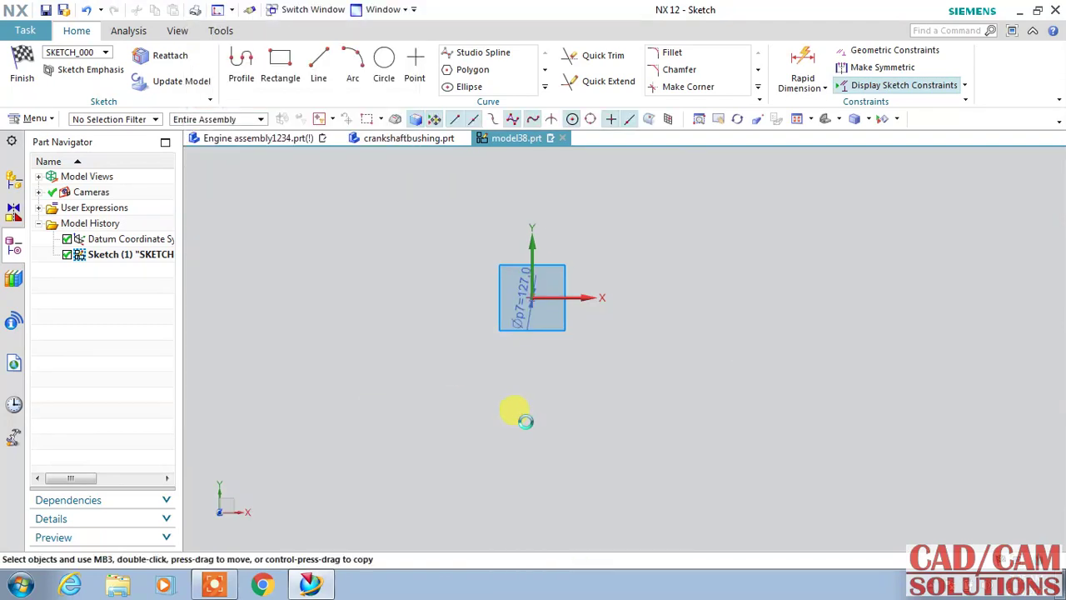
scroll(525, 421, "up", 2)
scroll(511, 409, "down", 2)
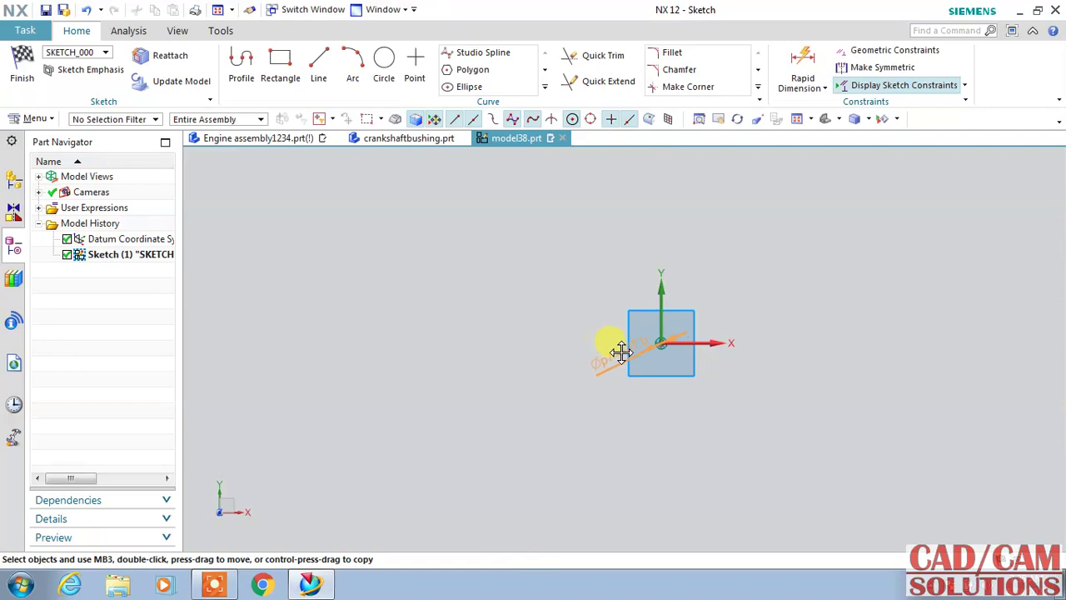
scroll(619, 298, "up", 2)
scroll(714, 326, "down", 2)
scroll(809, 306, "down", 5)
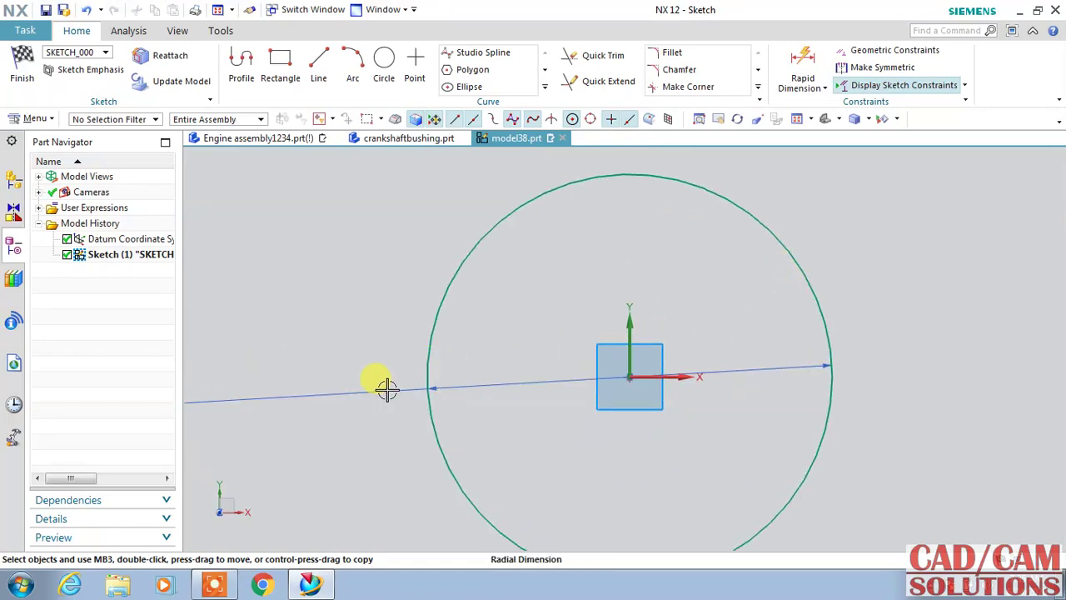
scroll(334, 308, "up", 2)
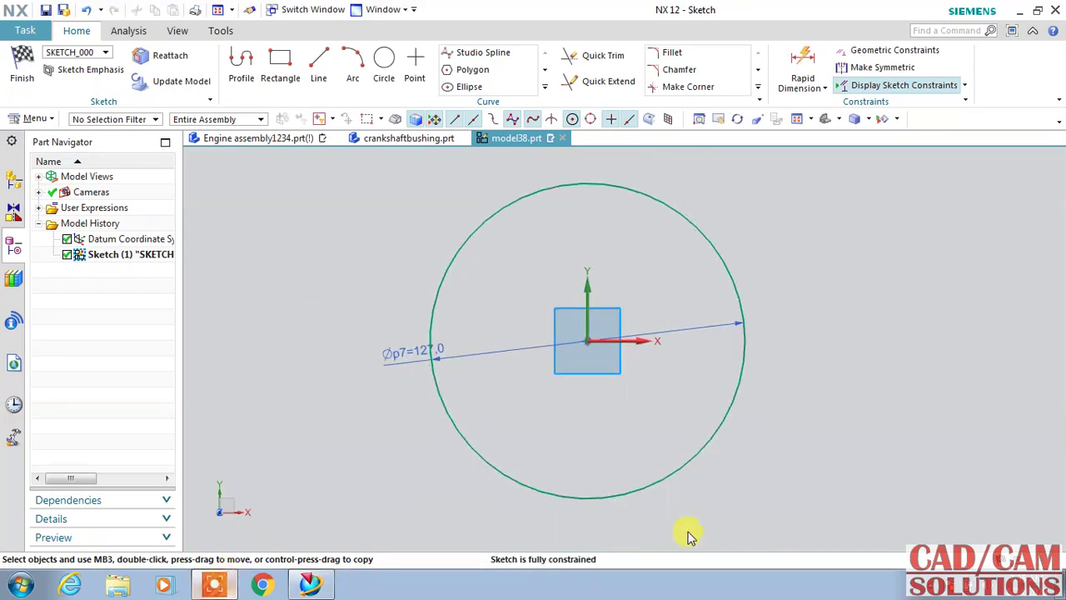
left_click(384, 67)
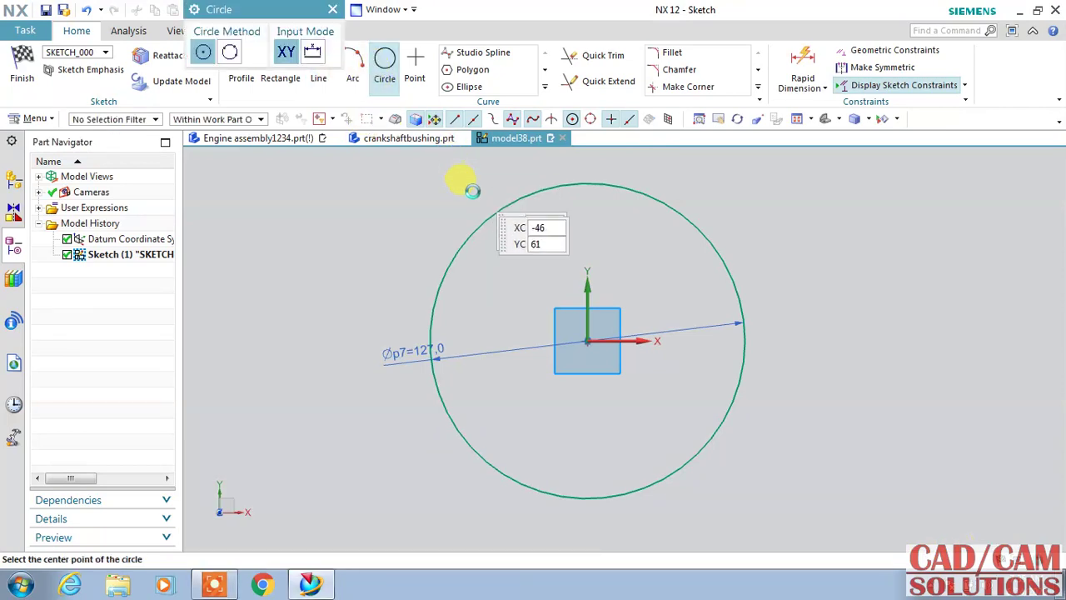
Add a Ø76.2 circle at the origin and a circle offset 2.5 mm outside the Ø127 one.
left_click(588, 341)
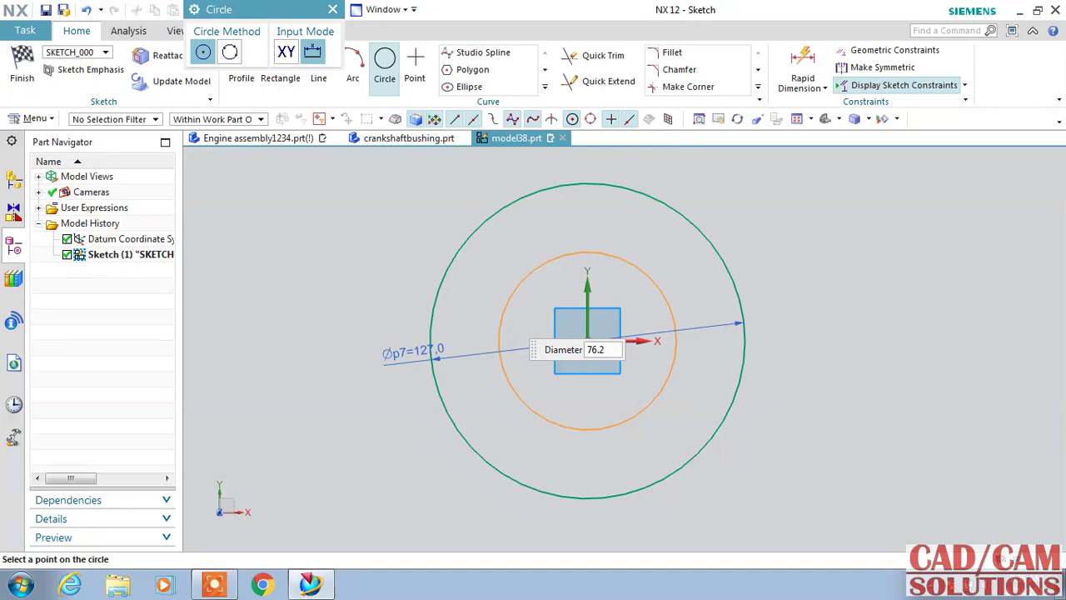
key("Return")
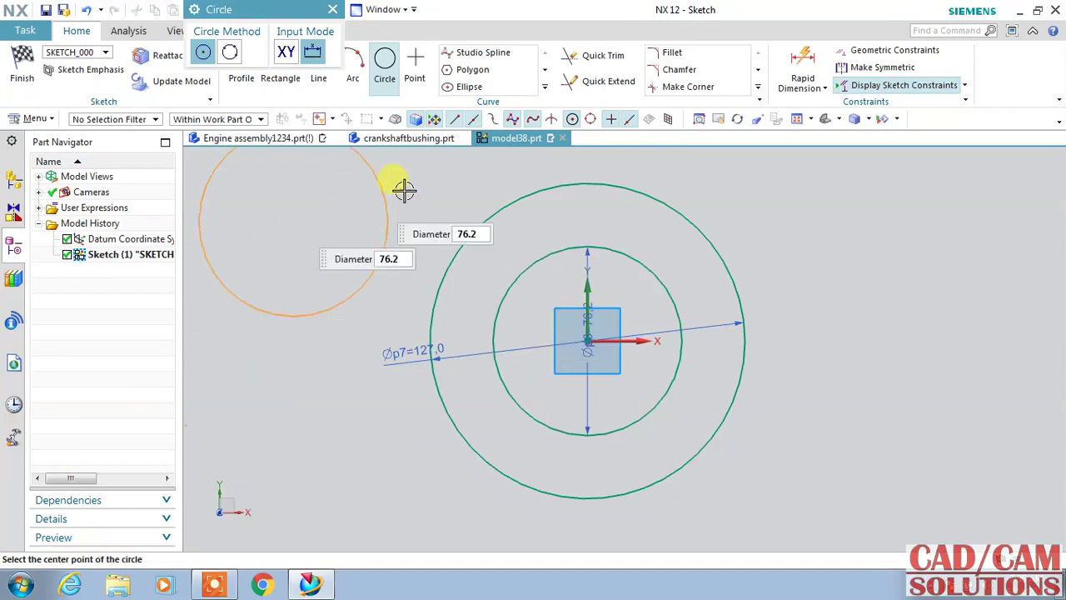
left_click(547, 91)
left_click(487, 90)
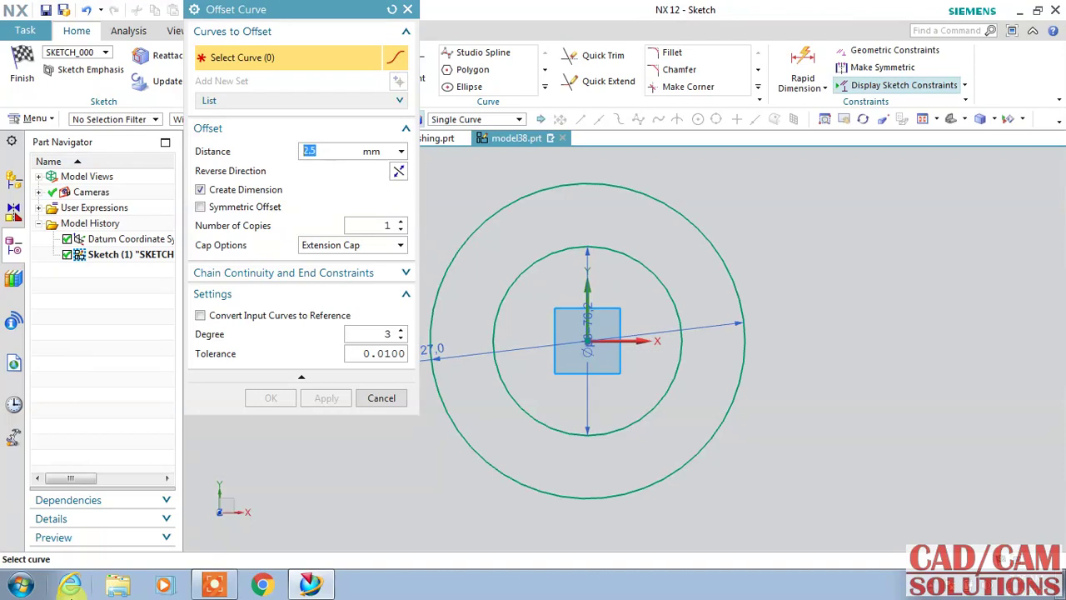
left_click(657, 197)
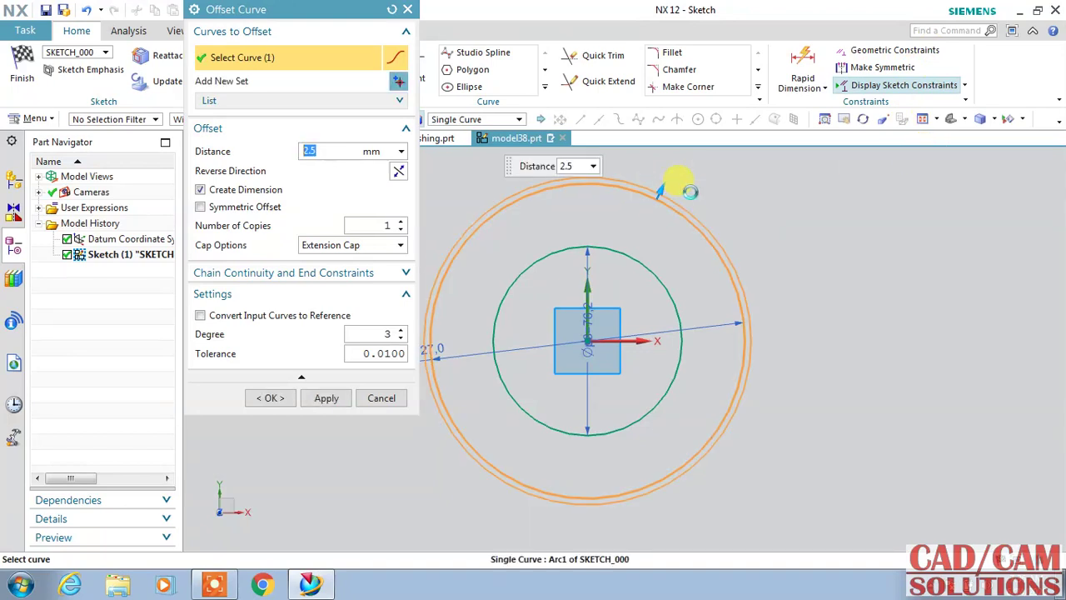
left_click(278, 400)
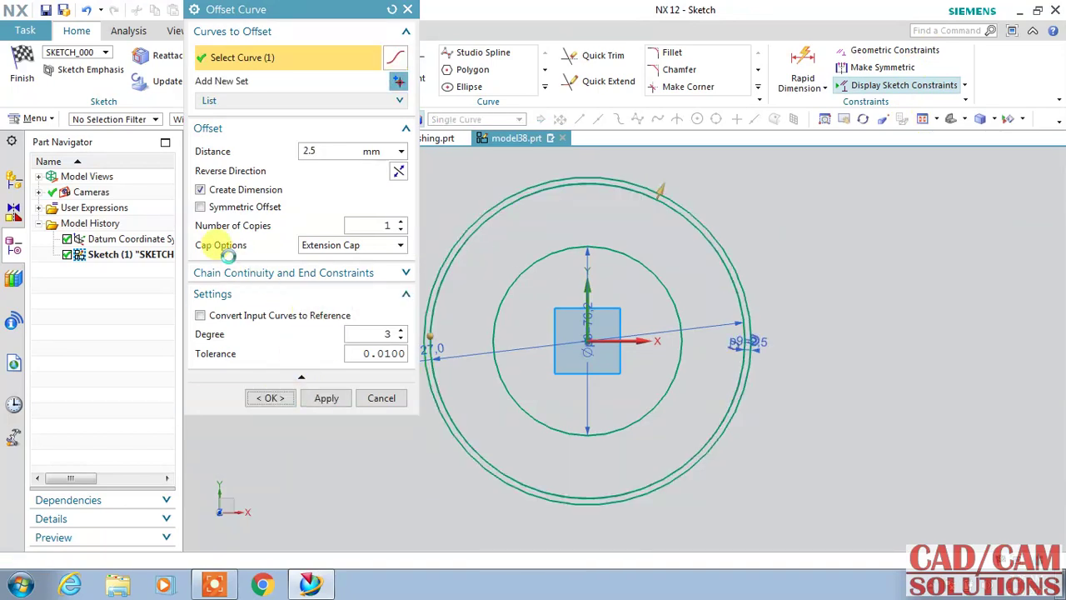
left_click(22, 83)
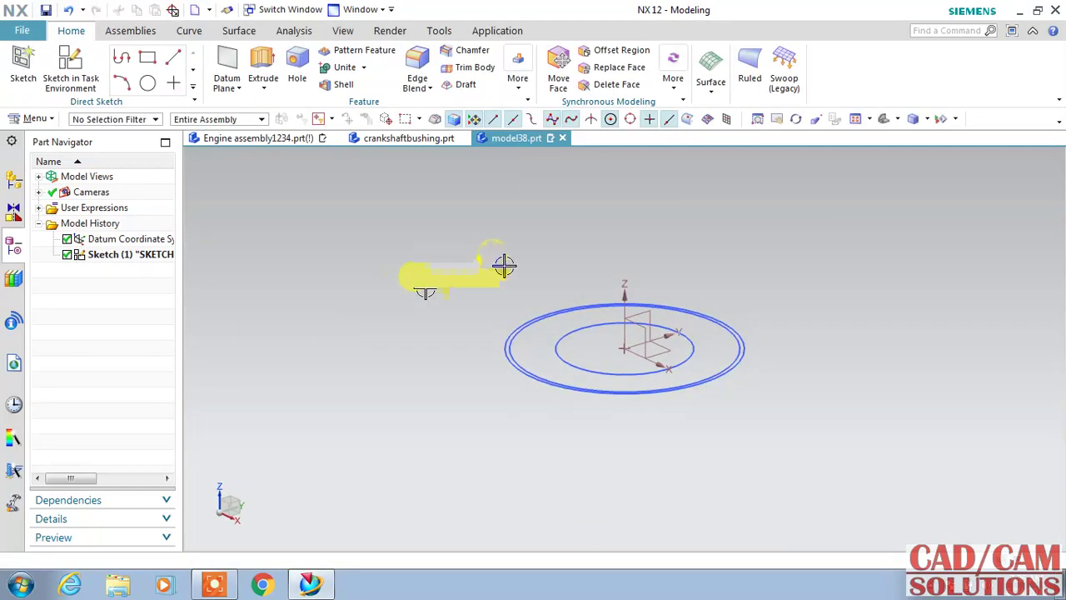
Extrude the ring between the Ø127 and Ø76.2 circles 19.05 mm tall.
left_click(262, 60)
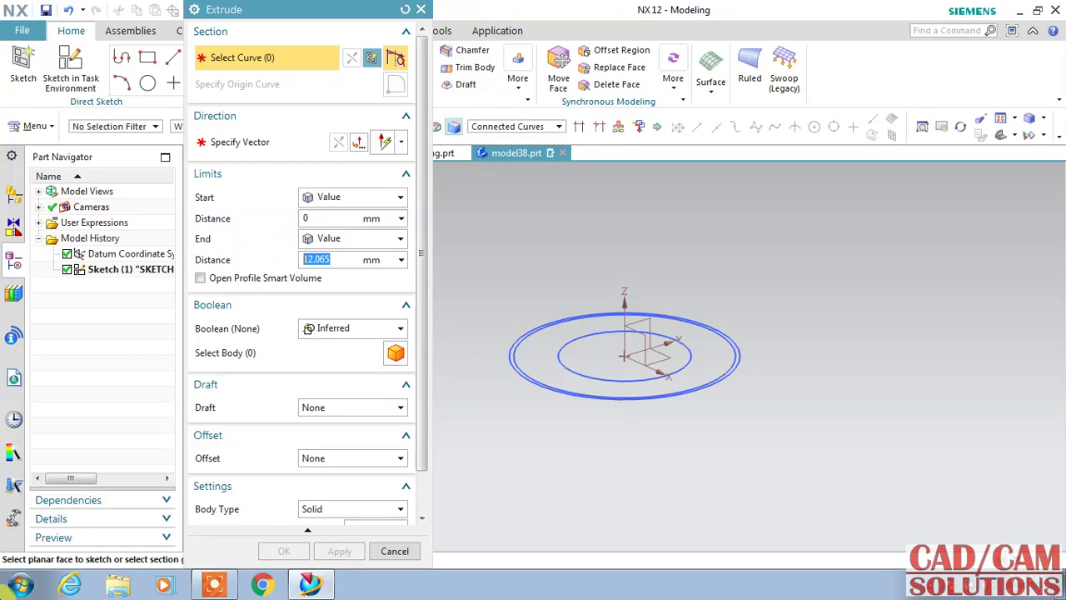
left_click(634, 305)
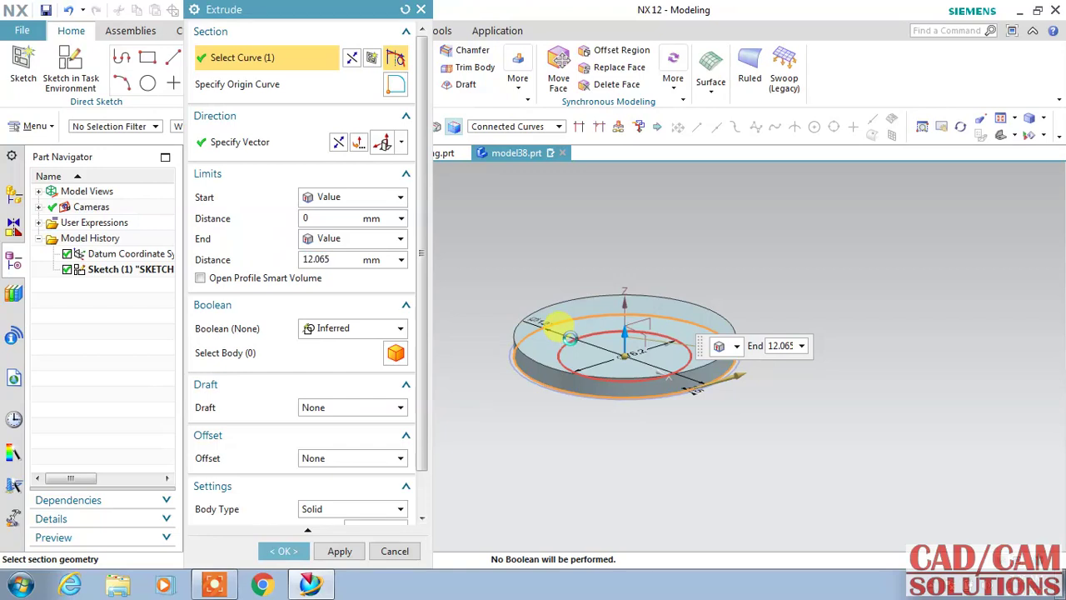
left_click(572, 336)
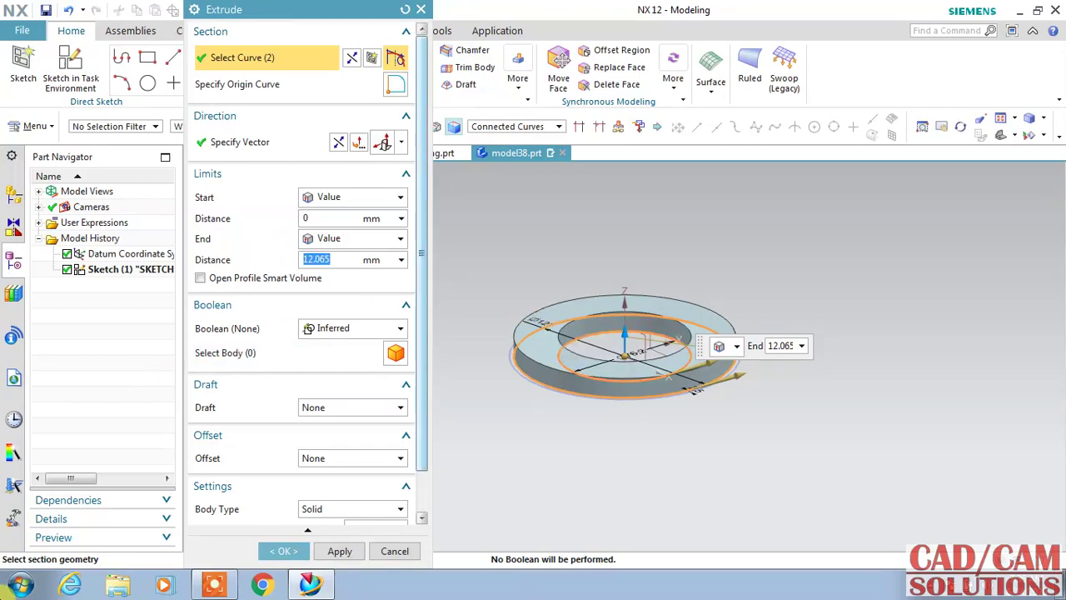
type("19.05")
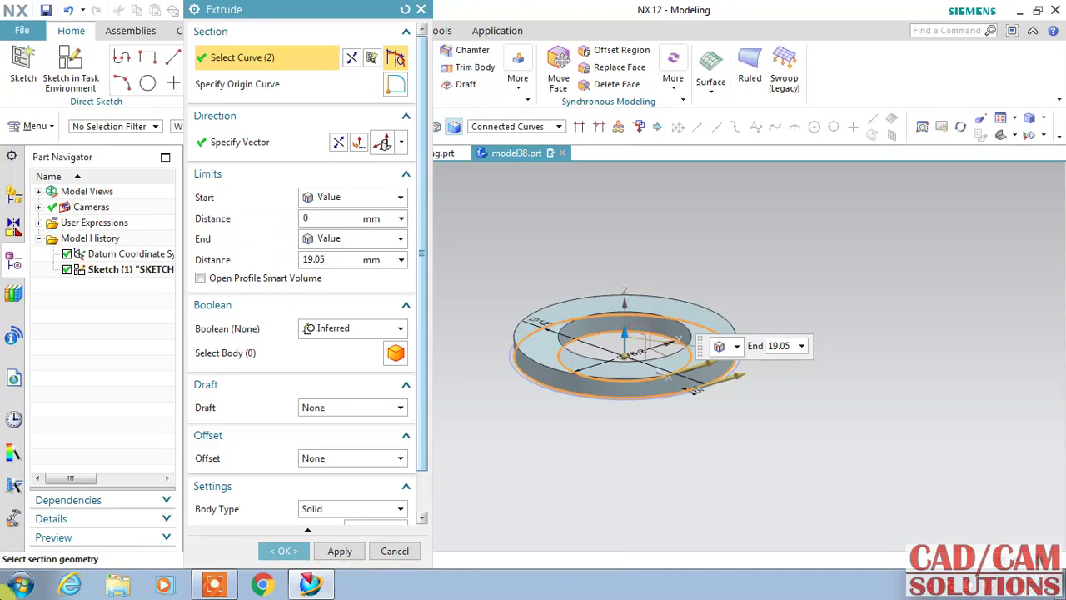
type("05")
key("Return")
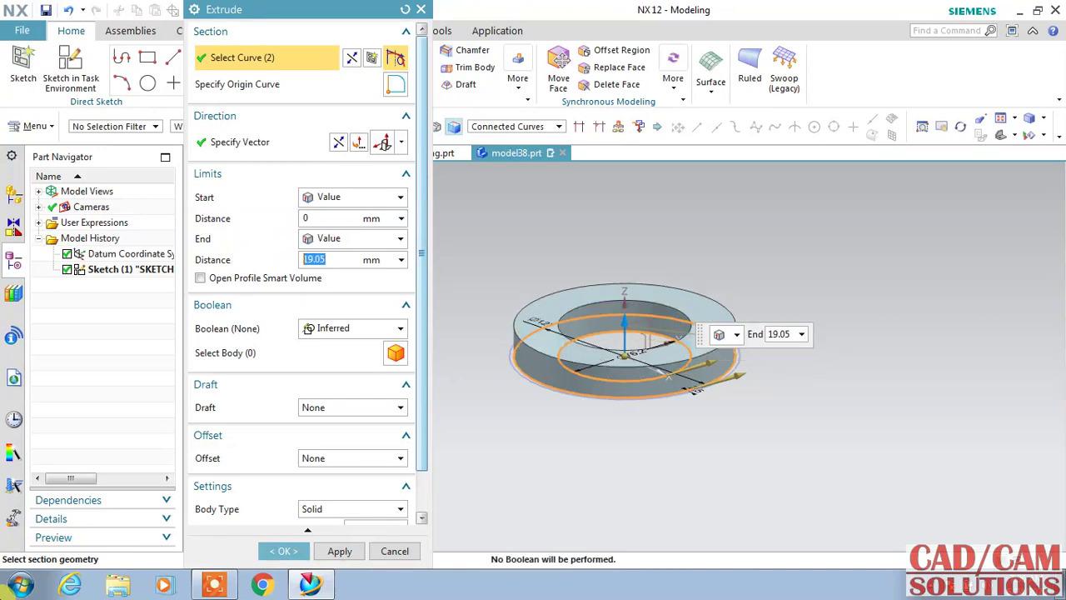
left_click(339, 551)
Extrude the 2.5 mm offset band 2.54 mm as a flange united with the ring.
left_click(512, 366)
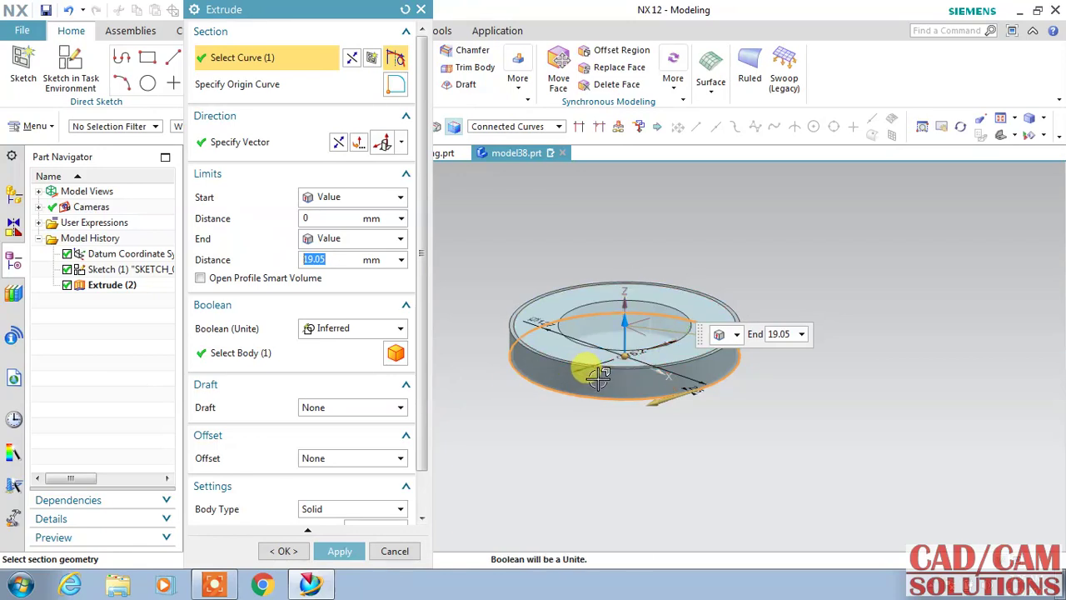
left_click(508, 362)
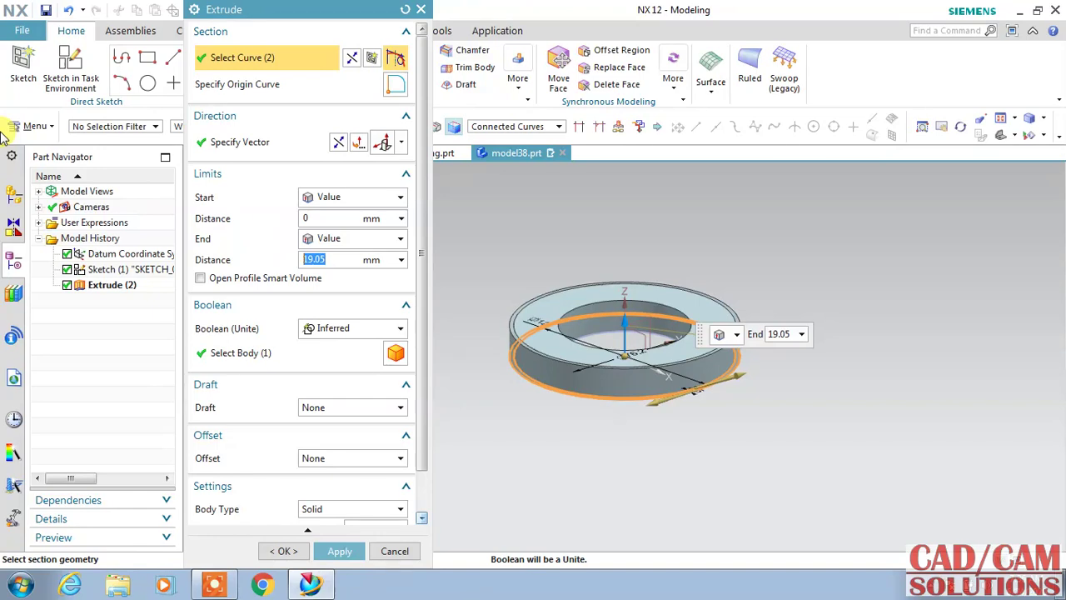
type("2.54")
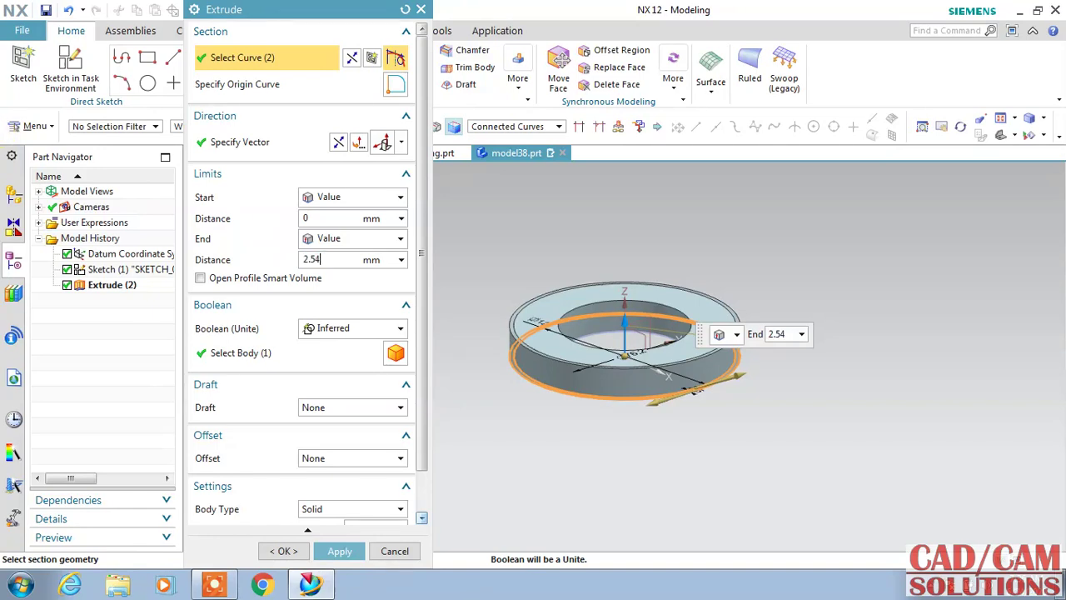
key("Return")
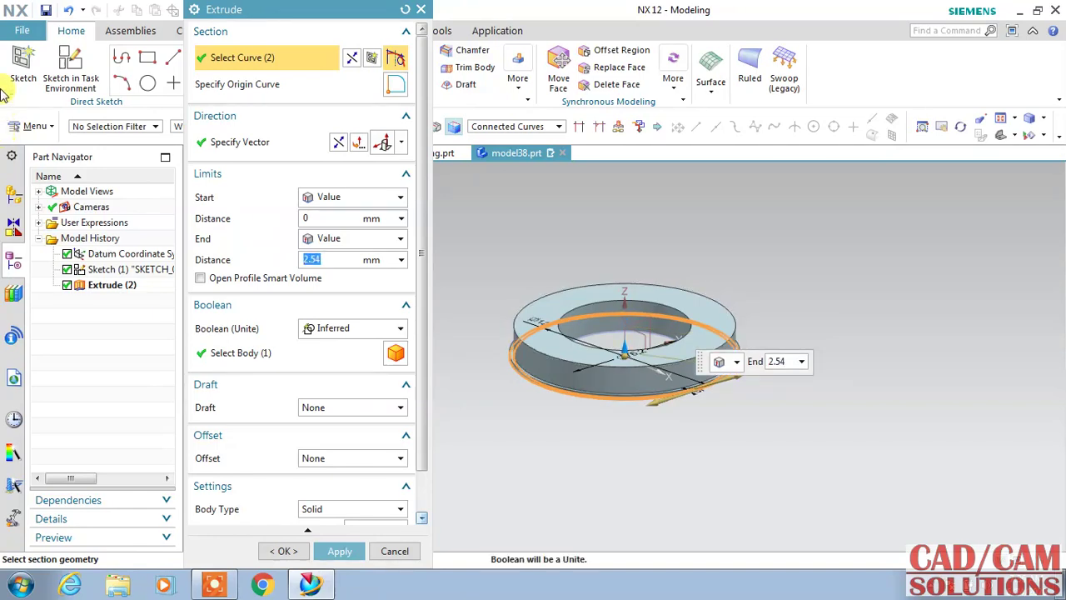
left_click(282, 551)
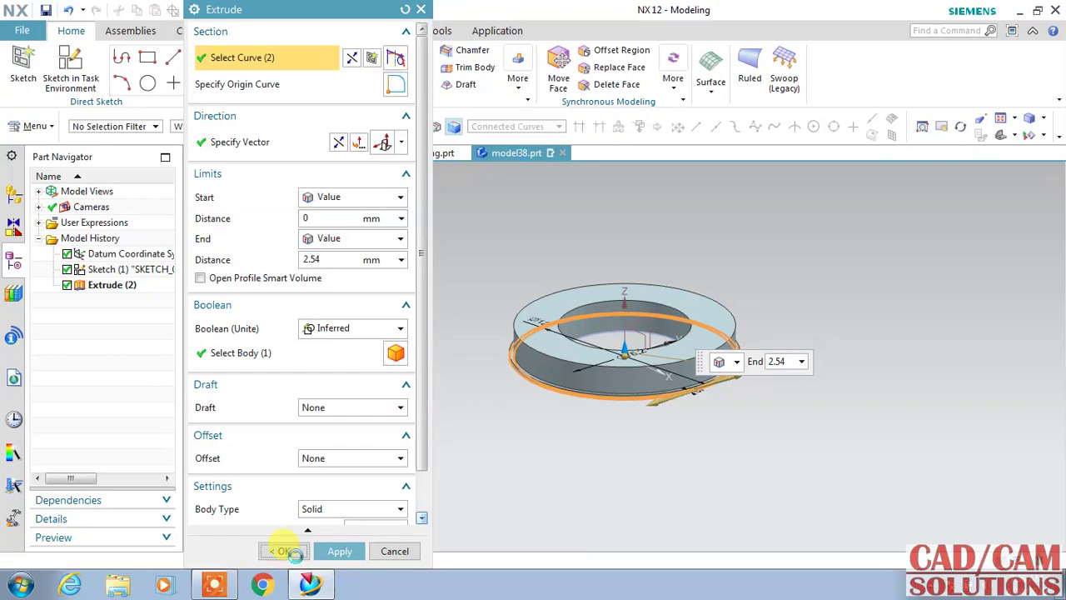
middle_click_drag(424, 305, 425, 337)
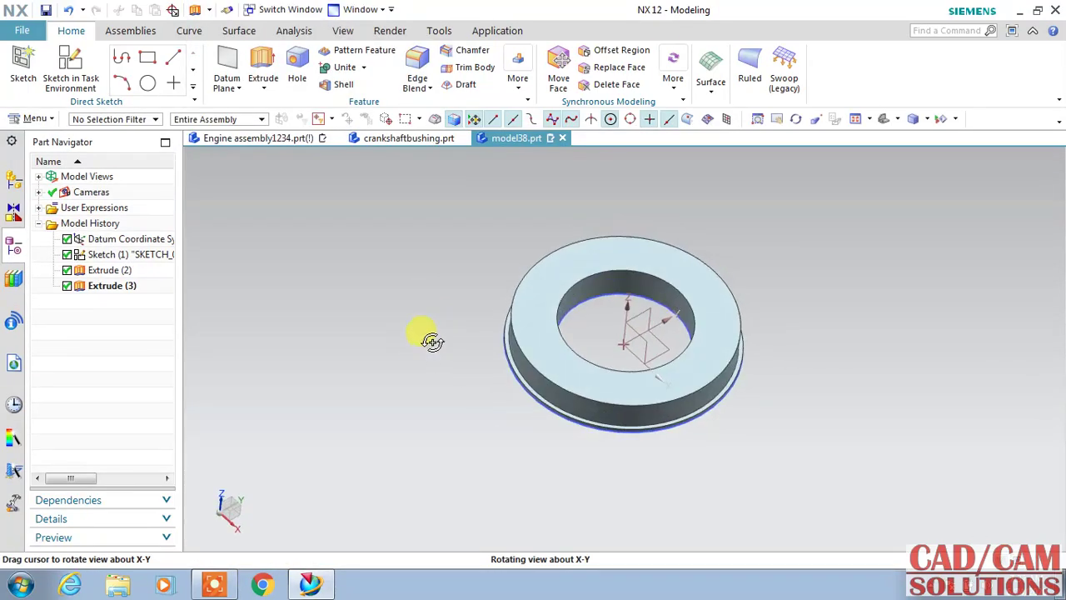
Save the ring part and close the model38 and crankshaftbushing files.
left_click(47, 15)
left_click(469, 253)
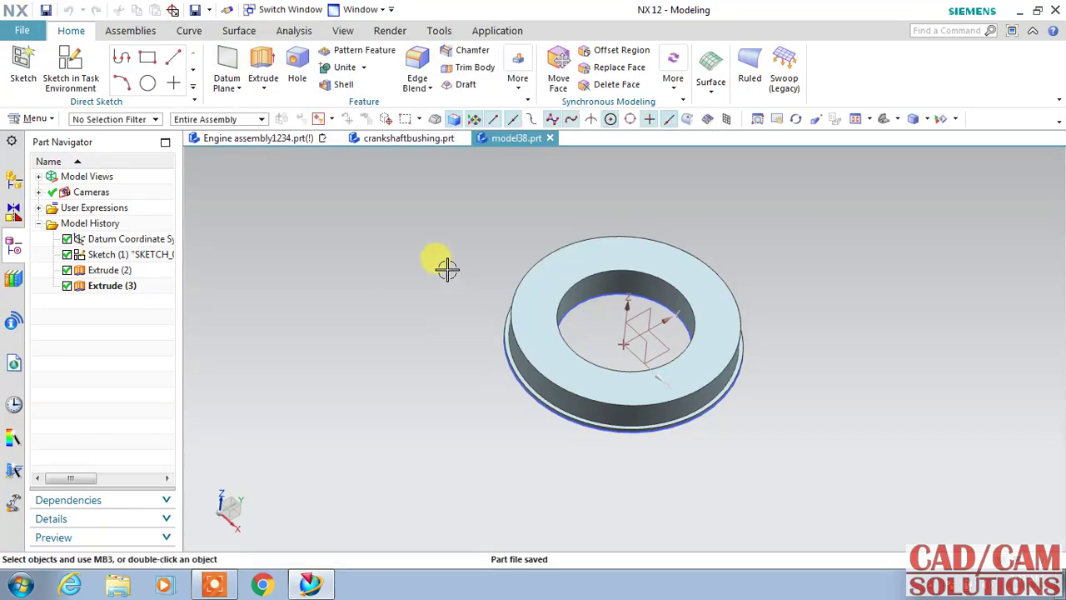
key("ctrl+f")
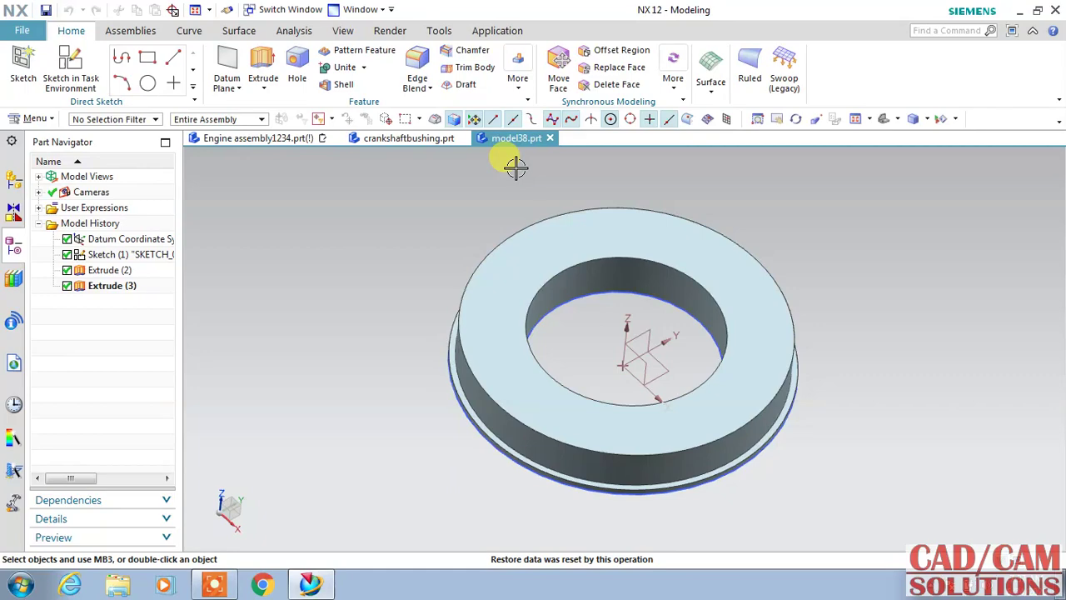
left_click(550, 138)
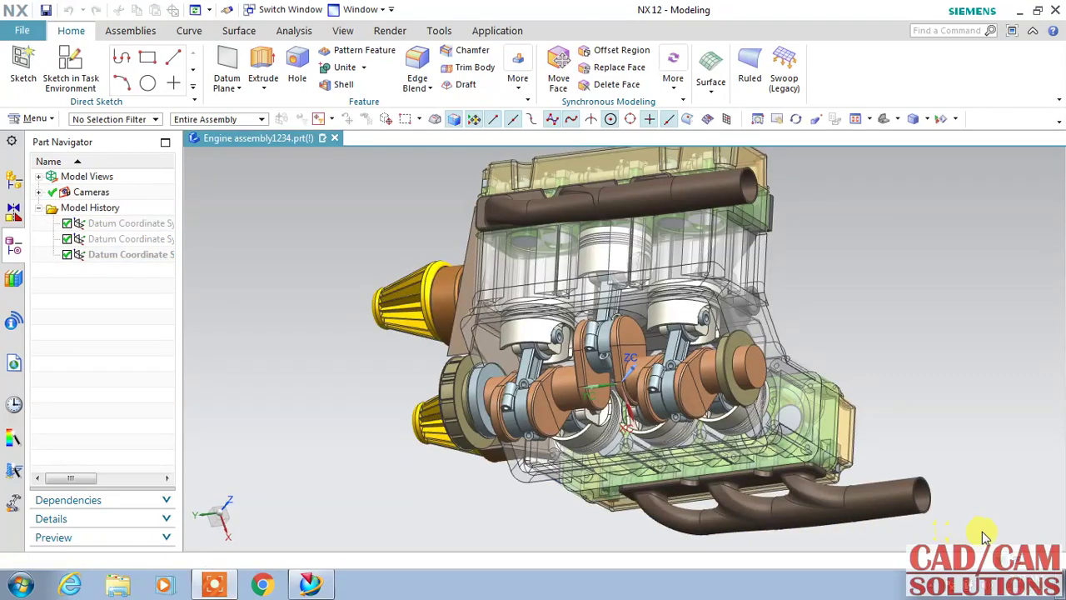
Open the engine's piston pin as its own part, then create the blank part model43.prt.
left_click(704, 313)
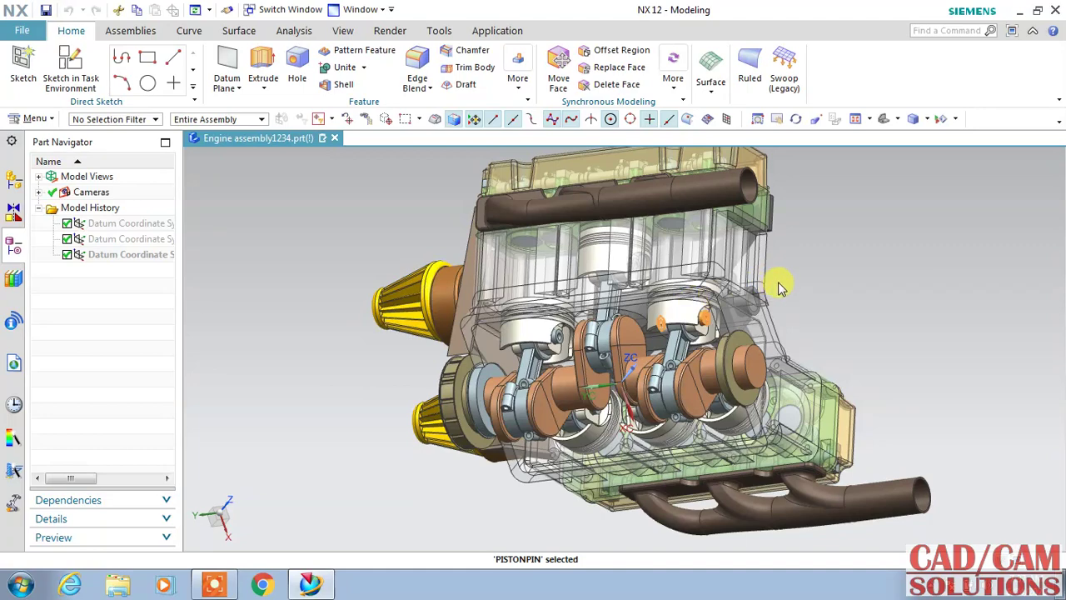
key("ctrl+shift+o")
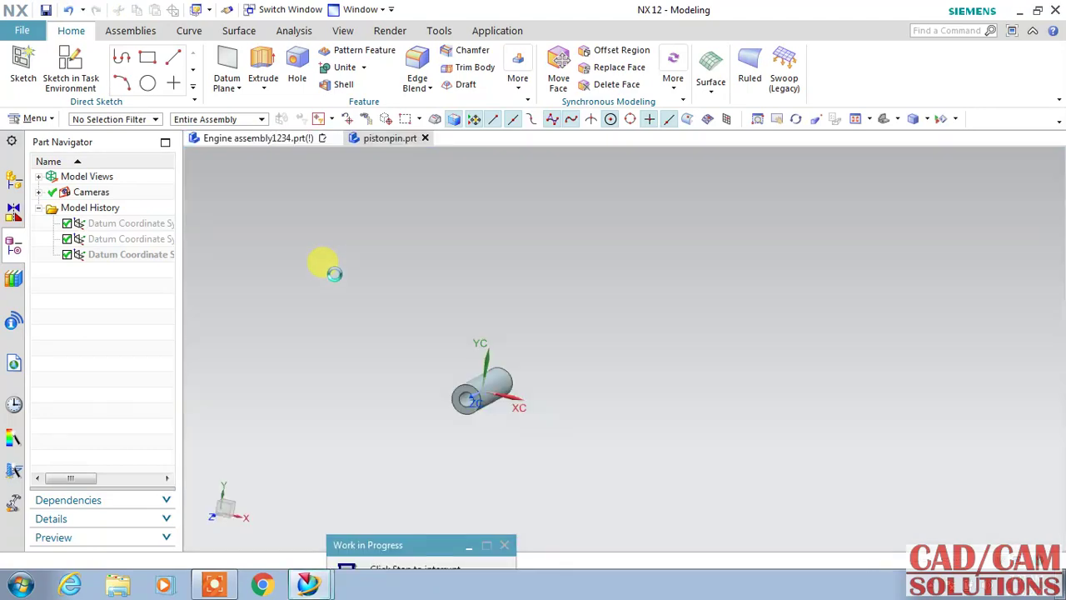
key("ctrl+f")
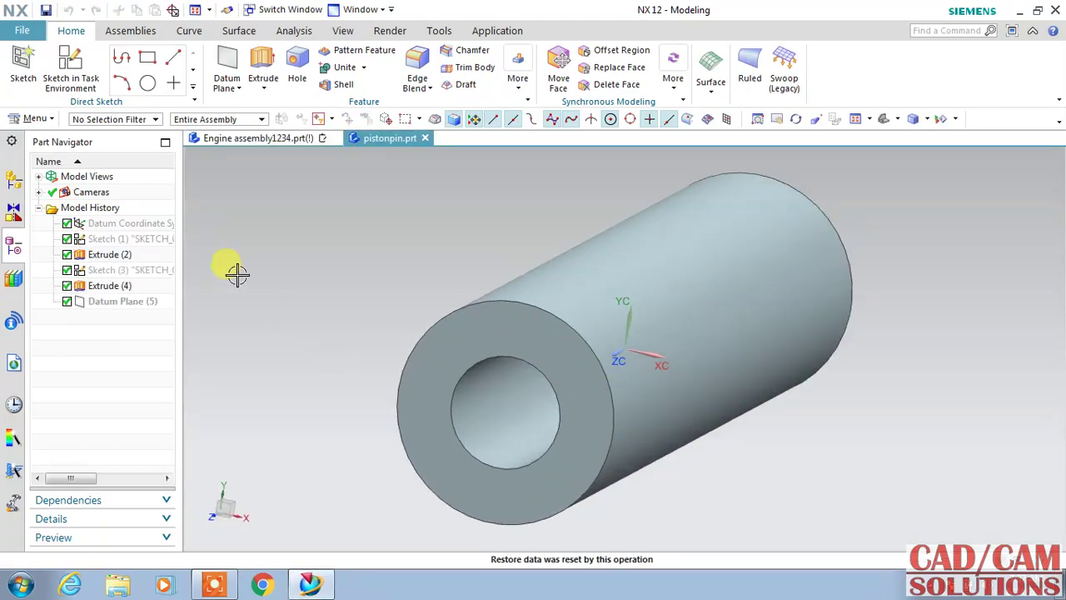
key("ctrl+n")
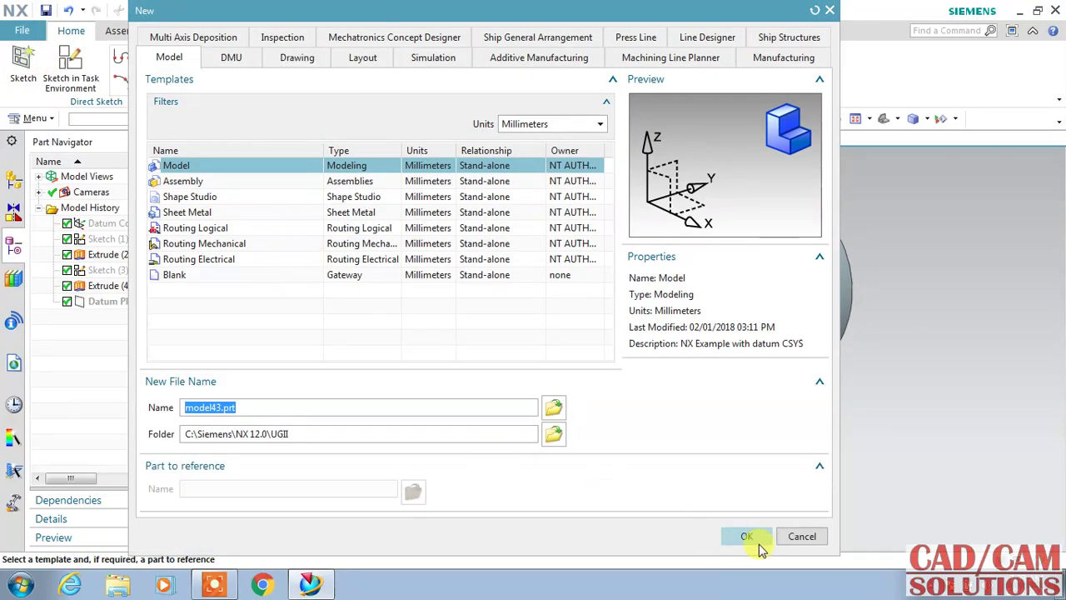
left_click(746, 536)
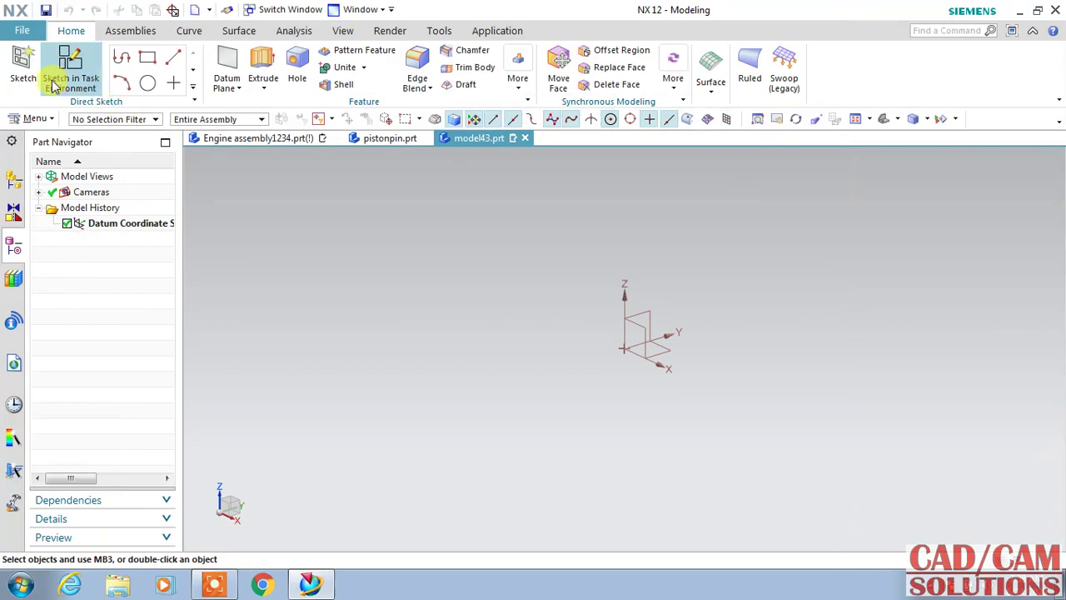
Start a sketch on the datum plane and draw a Ø25.4 circle at the origin.
left_click(57, 87)
left_click(670, 364)
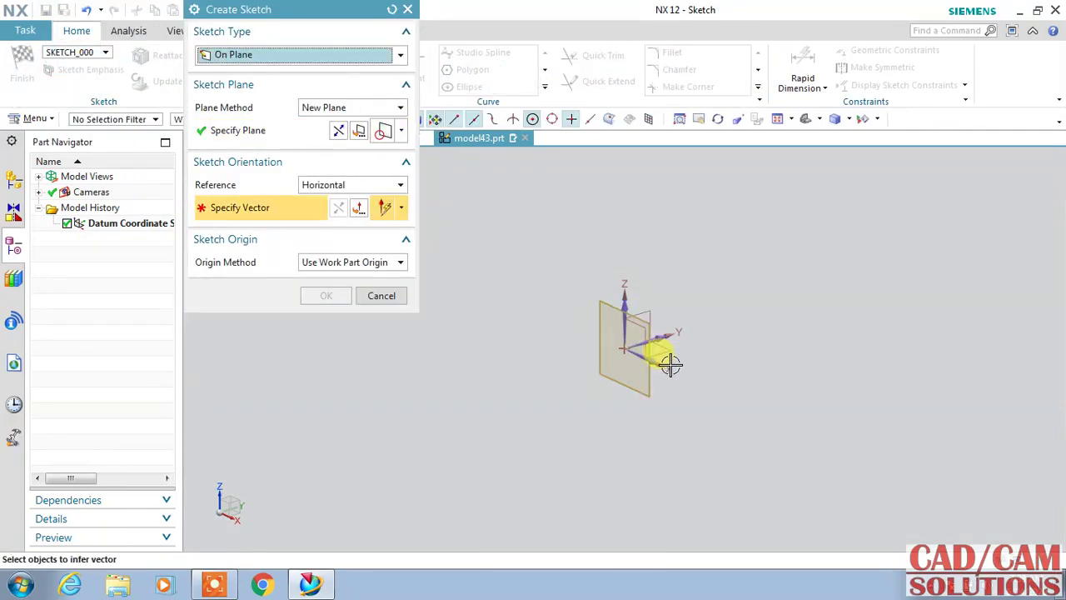
left_click(329, 298)
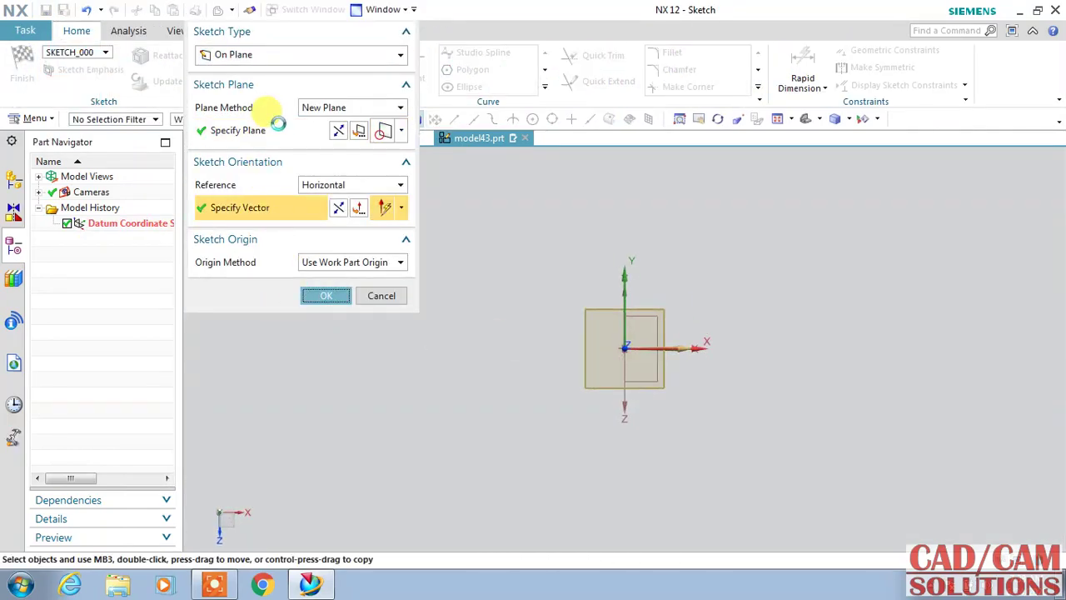
left_click(384, 63)
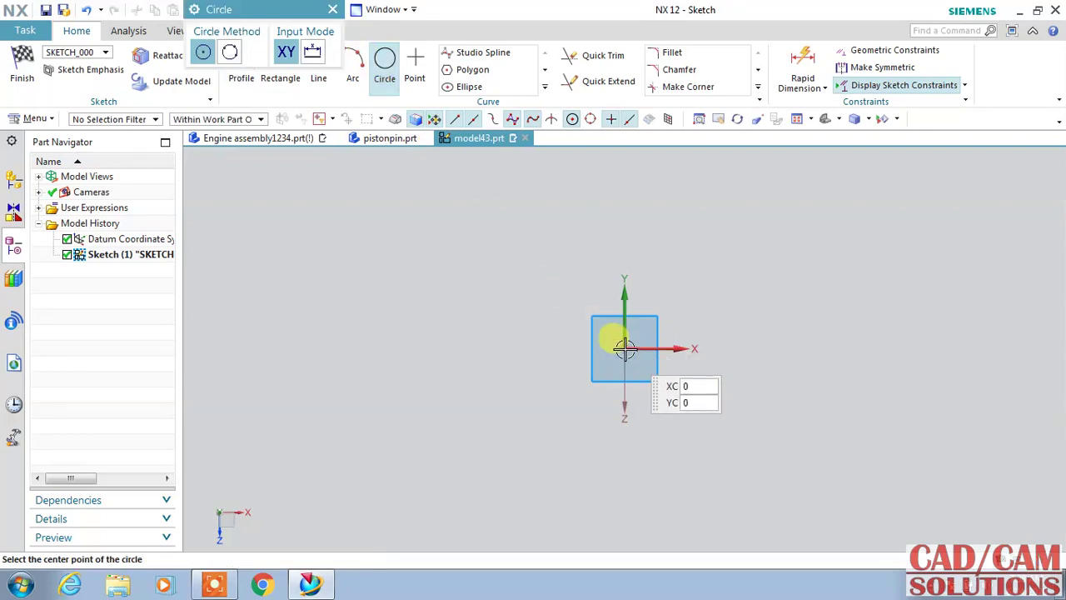
left_click(624, 348)
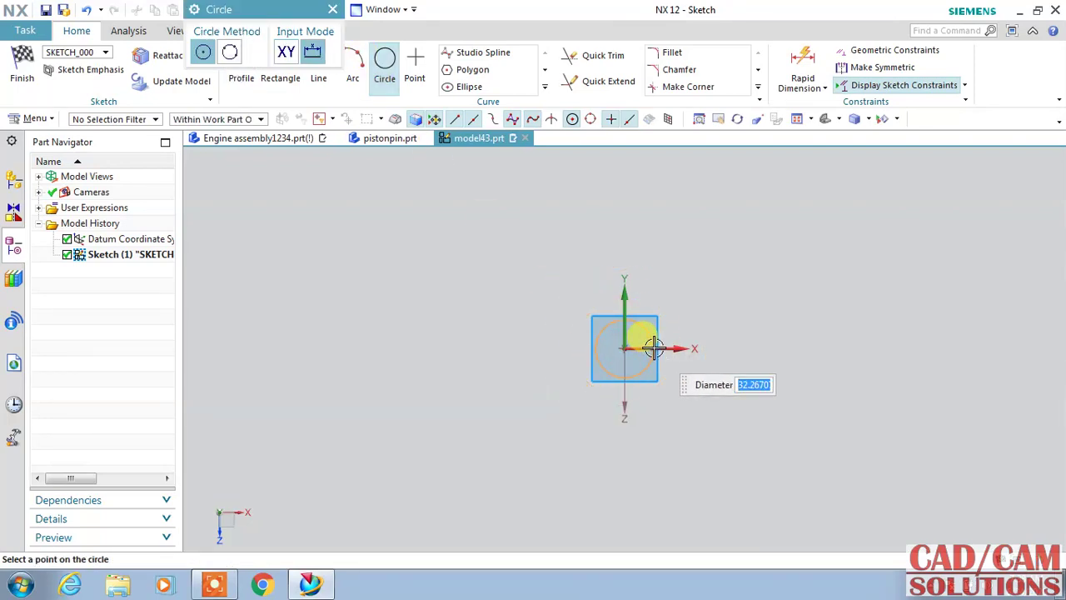
type("25.4")
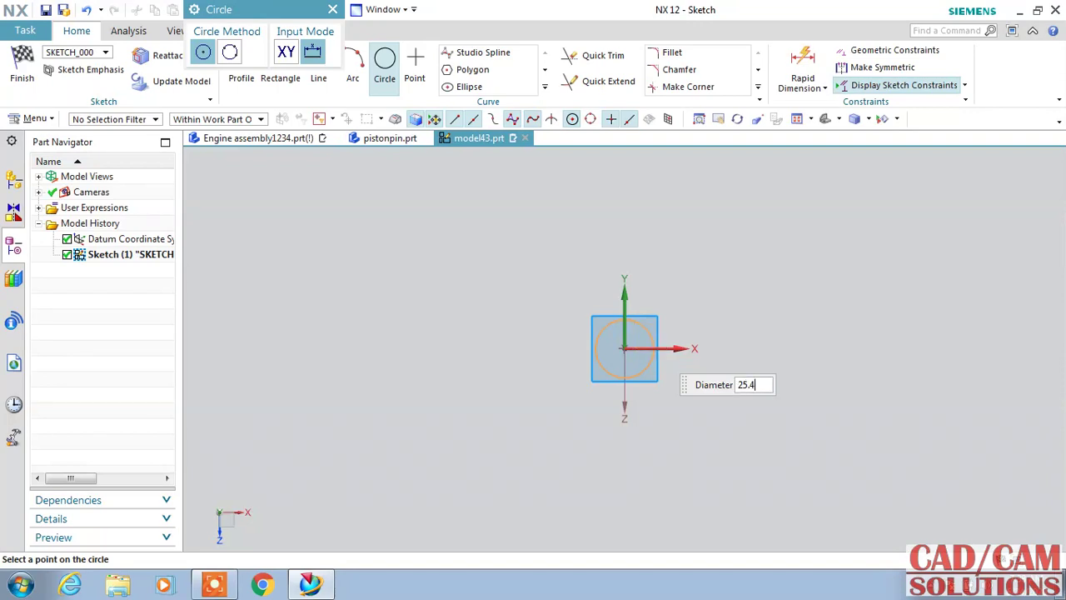
left_click(640, 343)
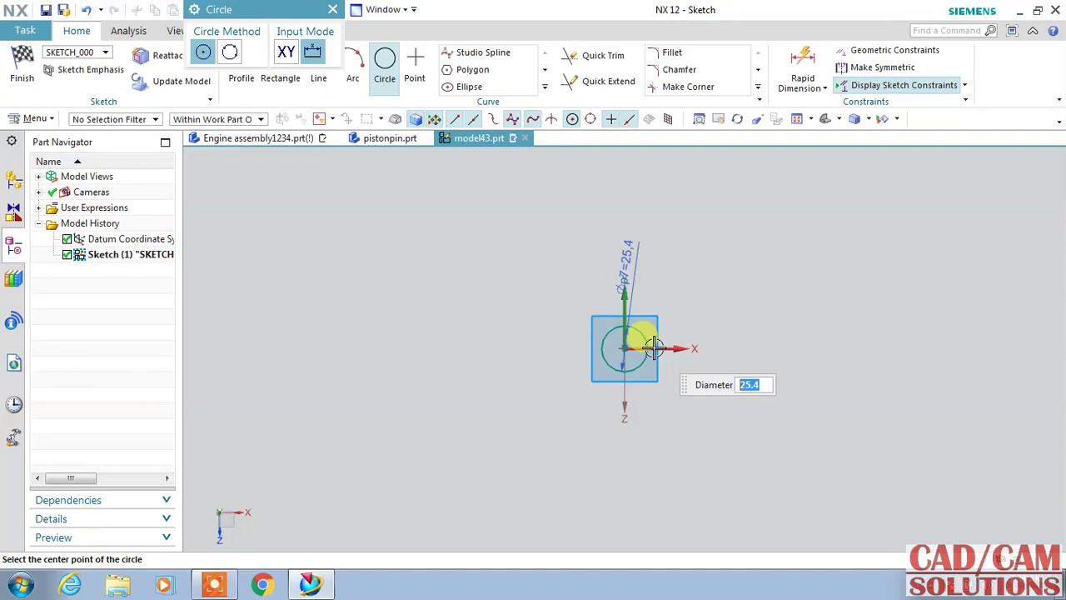
Offset the circle 6.3 mm inward and finish the sketch.
left_click(544, 88)
left_click(483, 86)
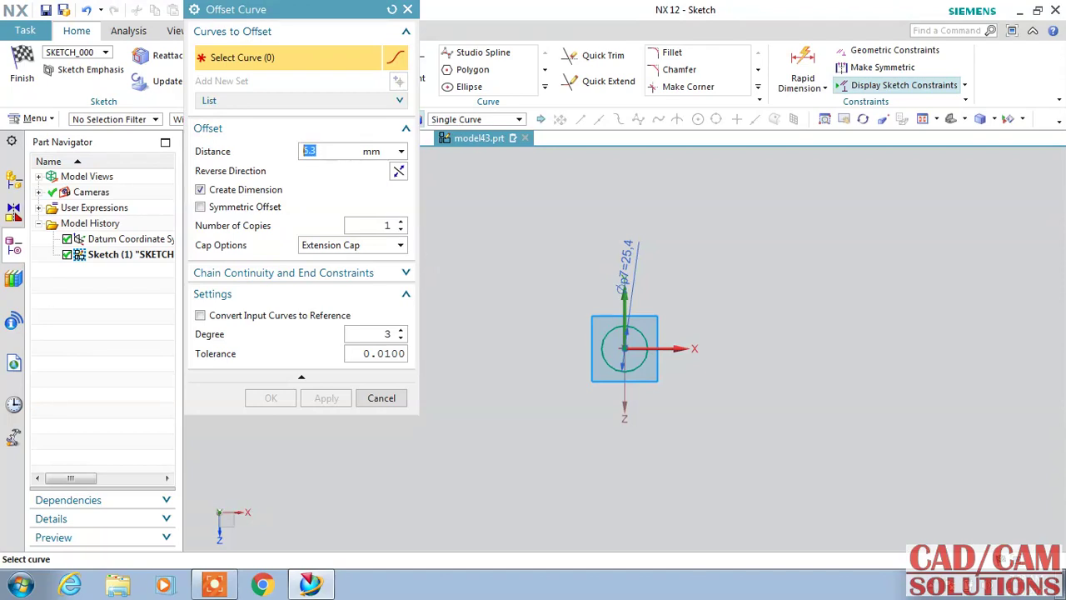
scroll(673, 352, "down", 2)
scroll(633, 333, "down", 3)
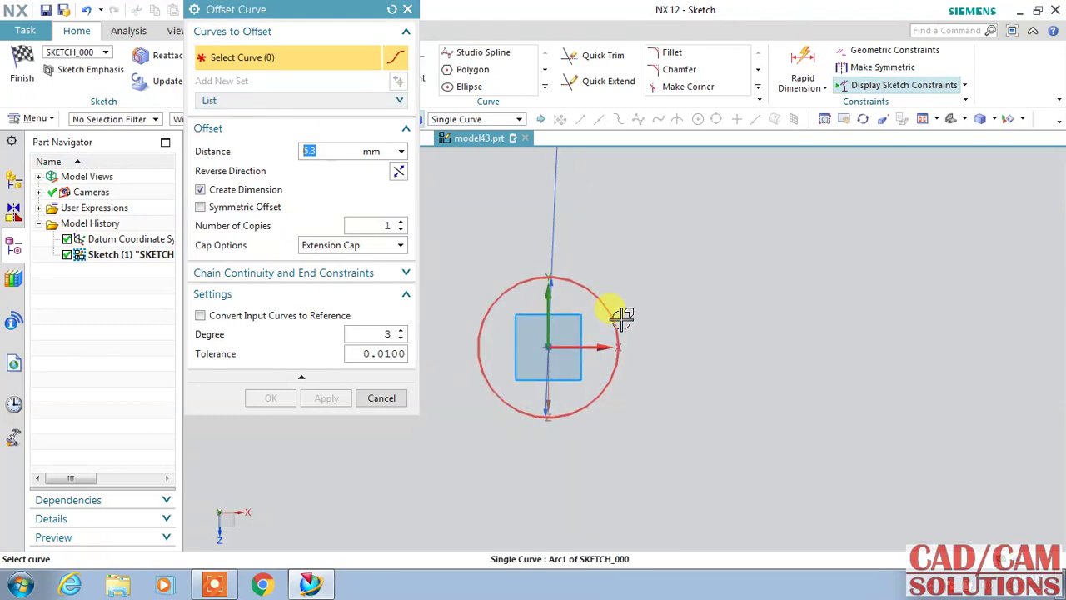
left_click(620, 319)
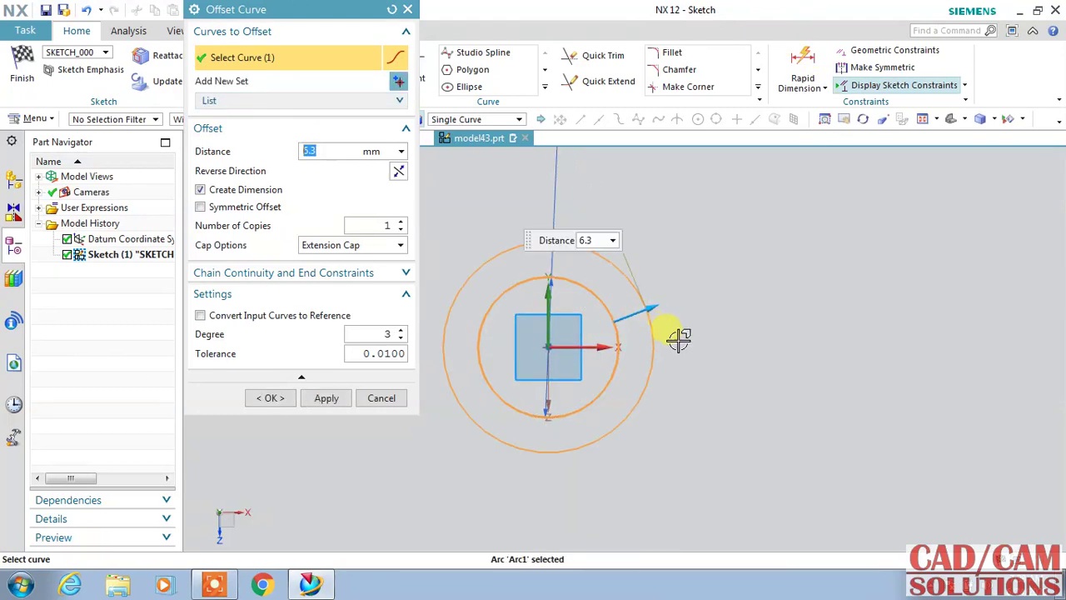
left_click(398, 175)
left_click(268, 398)
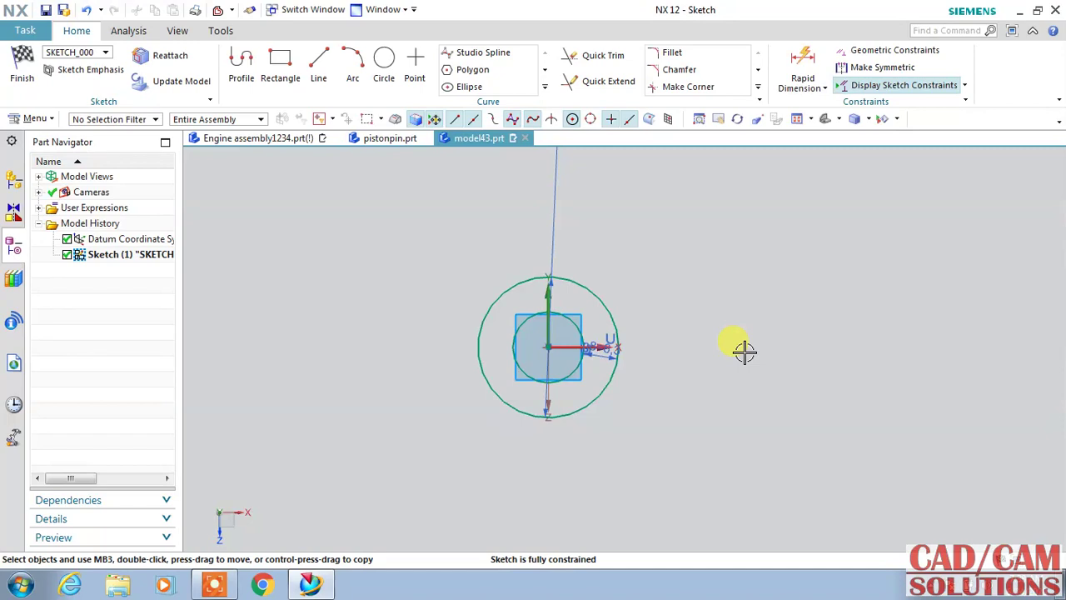
left_click(21, 67)
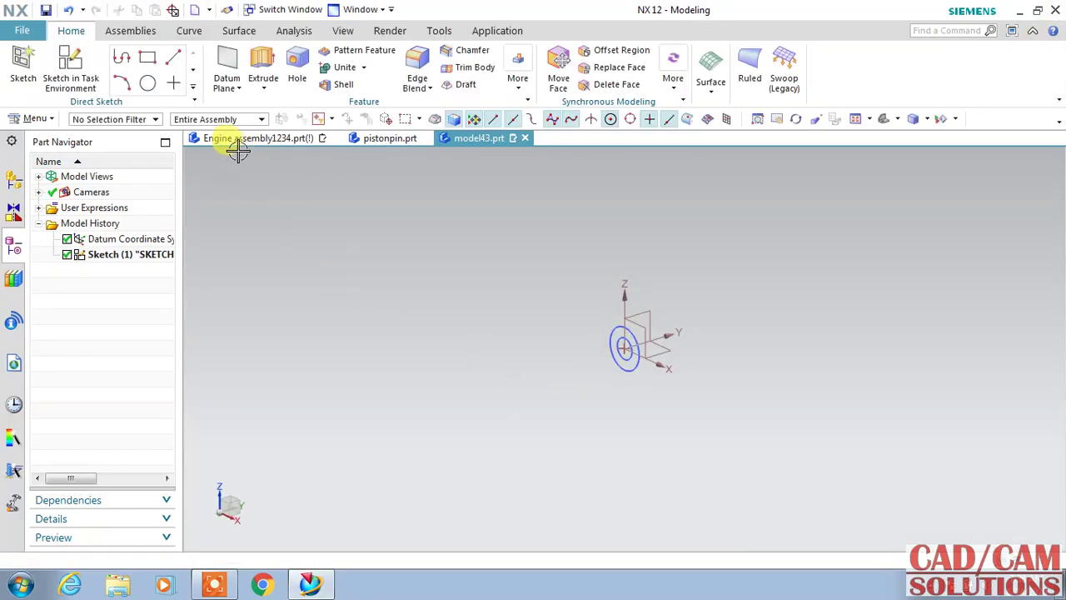
Extrude both sketch circles symmetrically by 45 mm into a hollow tube.
left_click(262, 59)
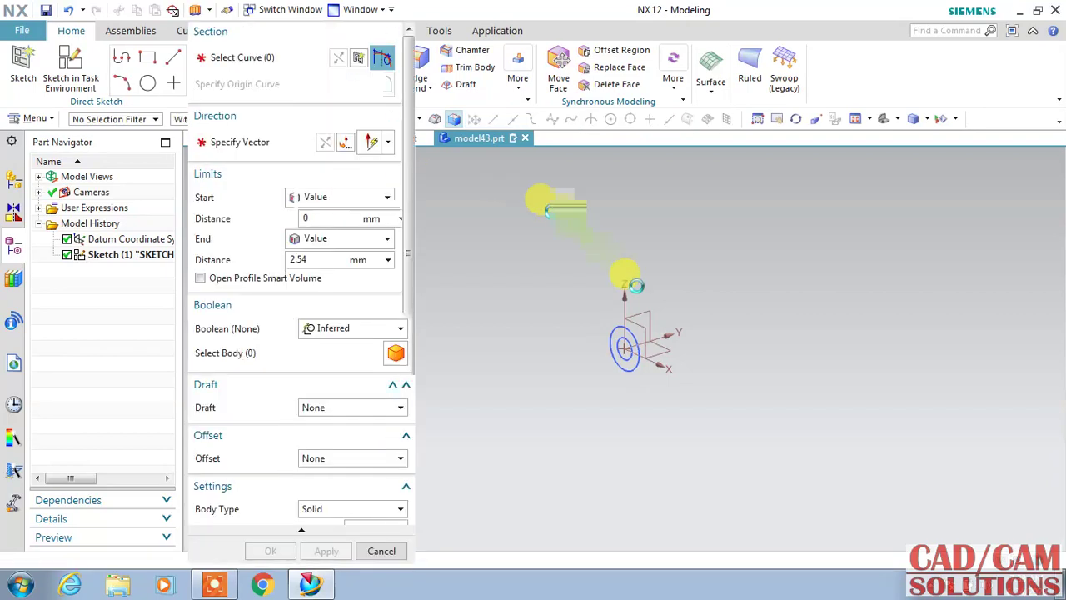
left_click(632, 346)
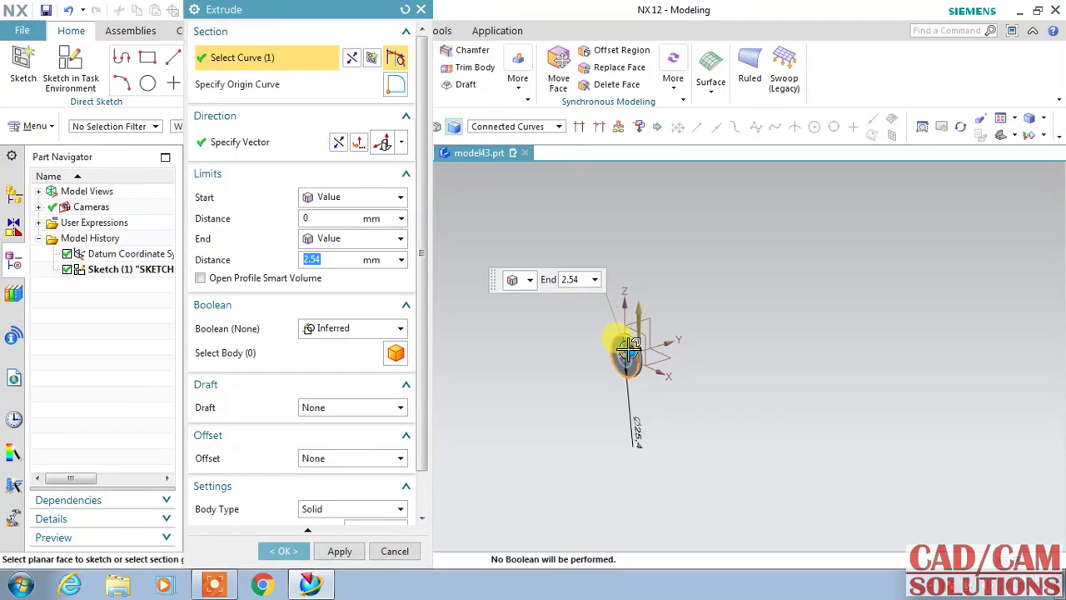
left_click(629, 348)
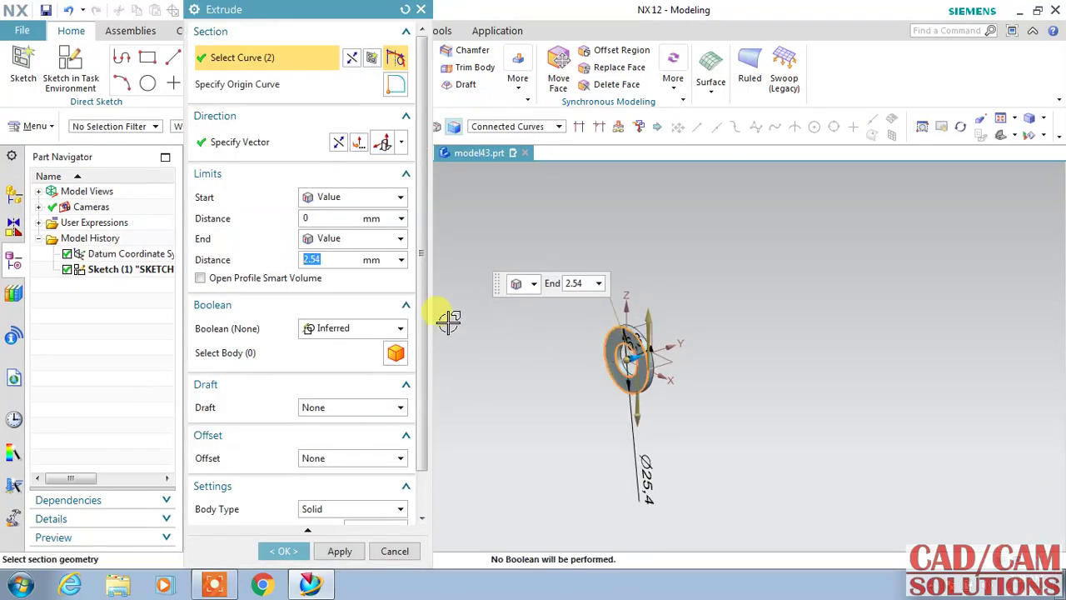
left_click(352, 239)
left_click(345, 272)
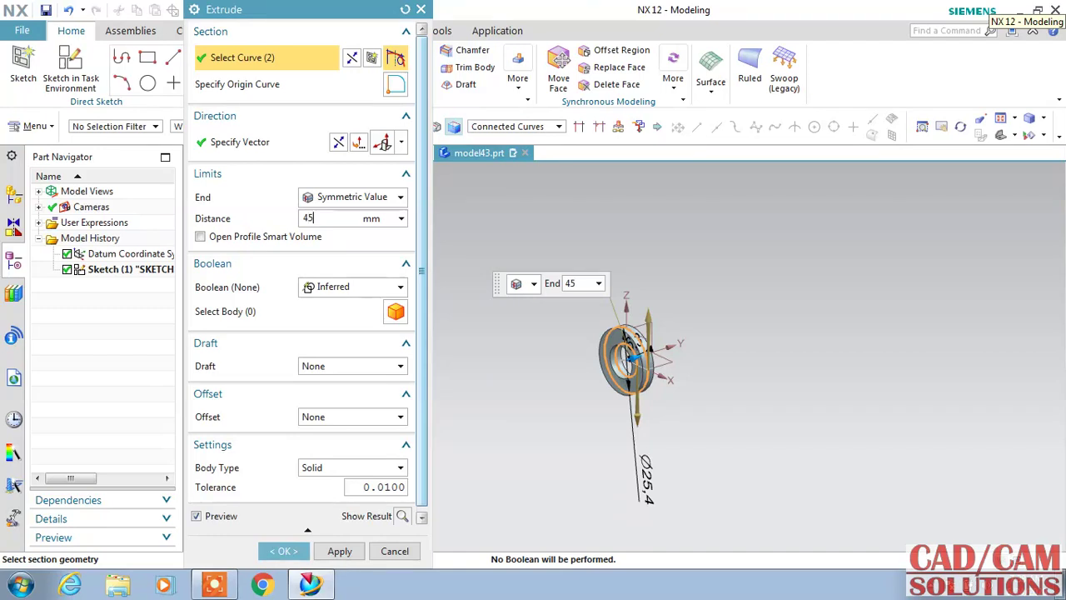
key("Return")
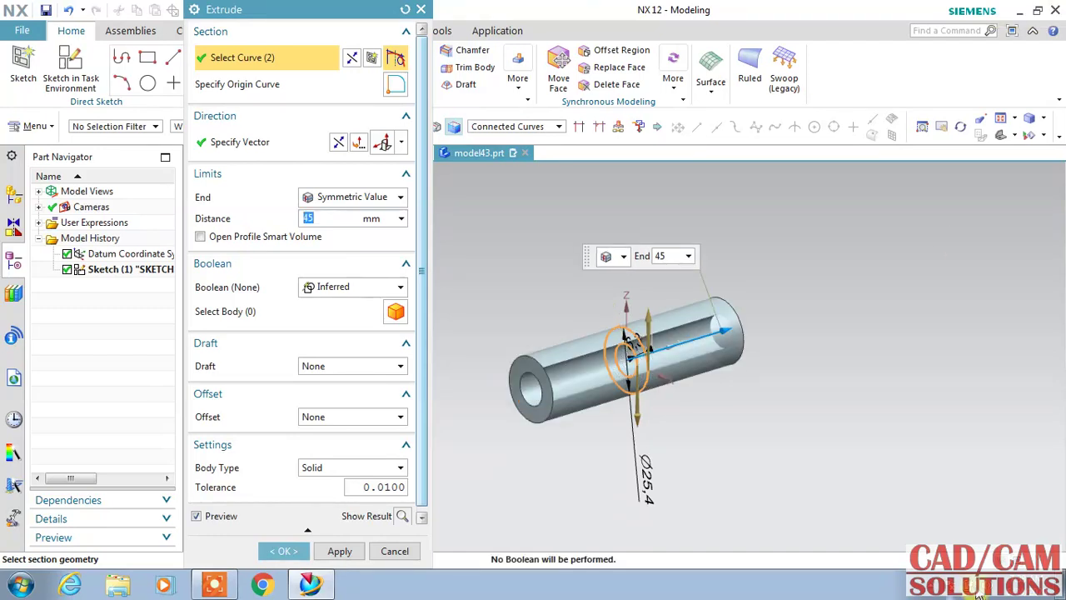
left_click(265, 553)
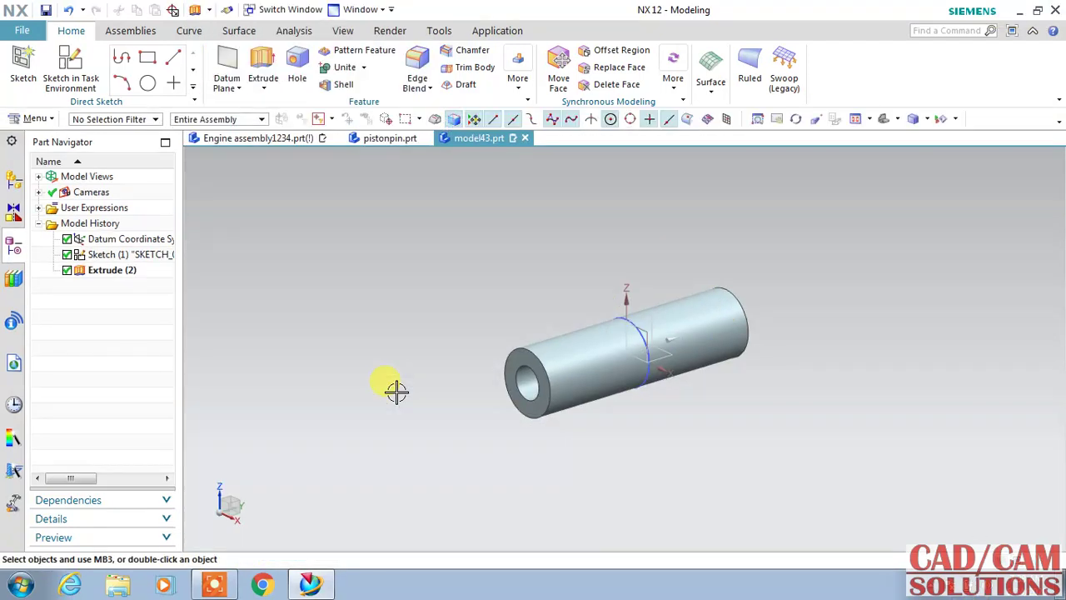
Compare the tube against pistonpin.prt, then save model43.prt.
left_click(377, 139)
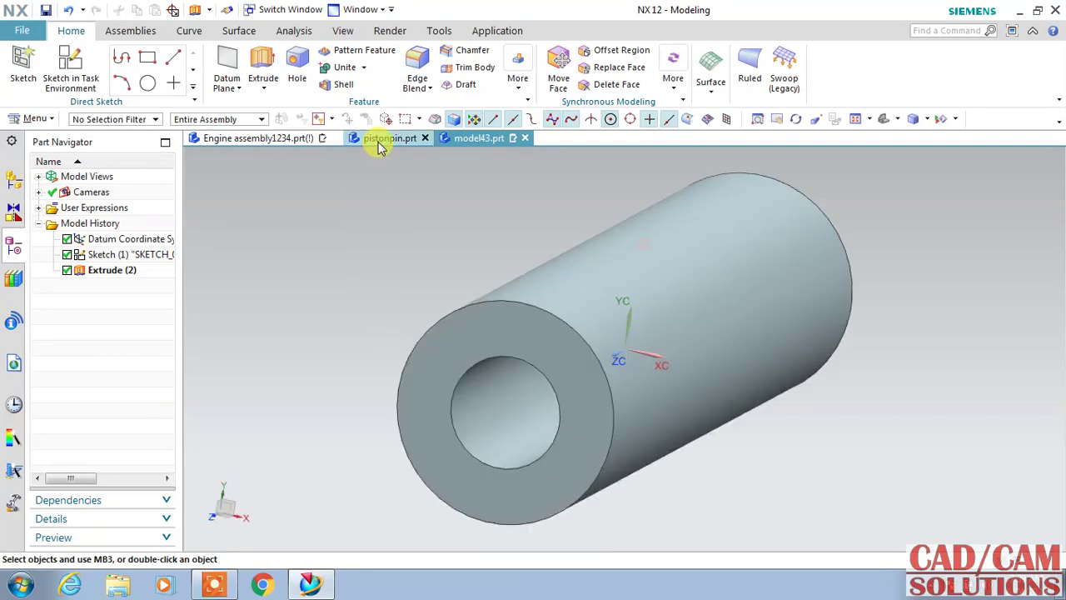
left_click(471, 139)
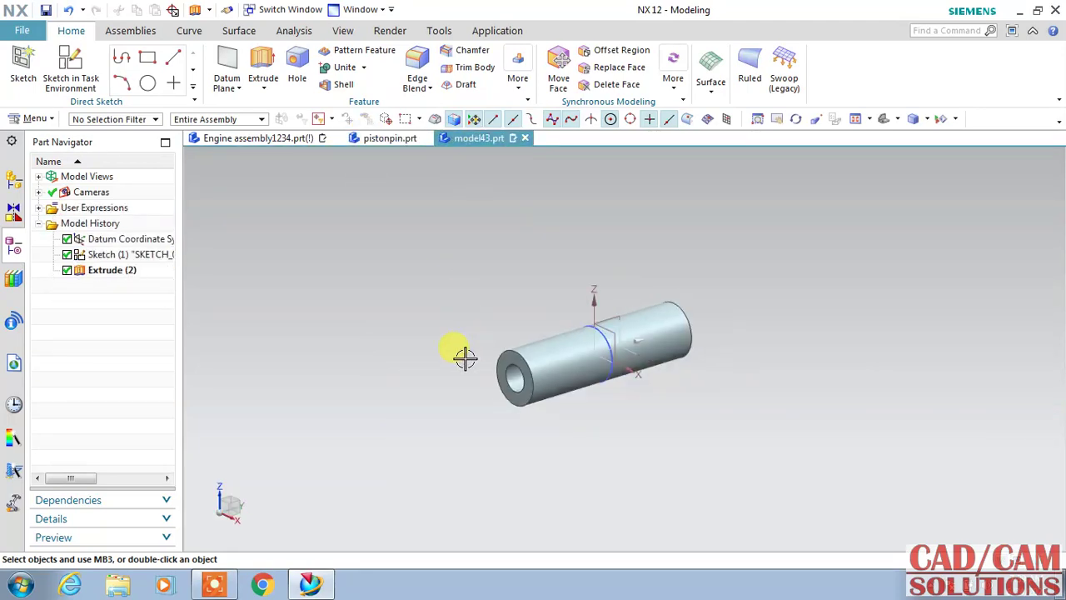
left_click(46, 9)
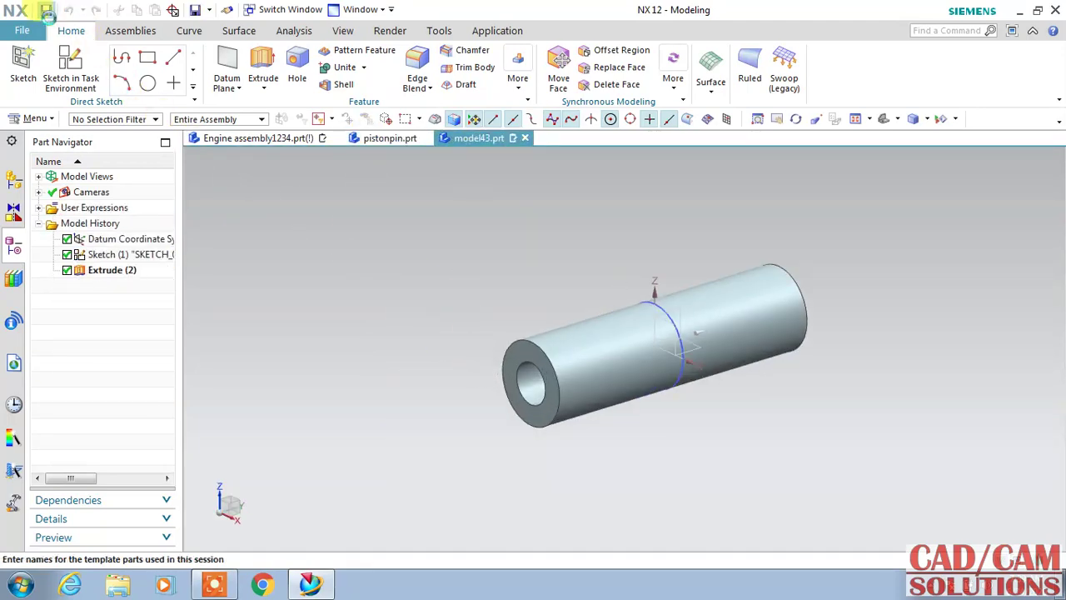
left_click(477, 253)
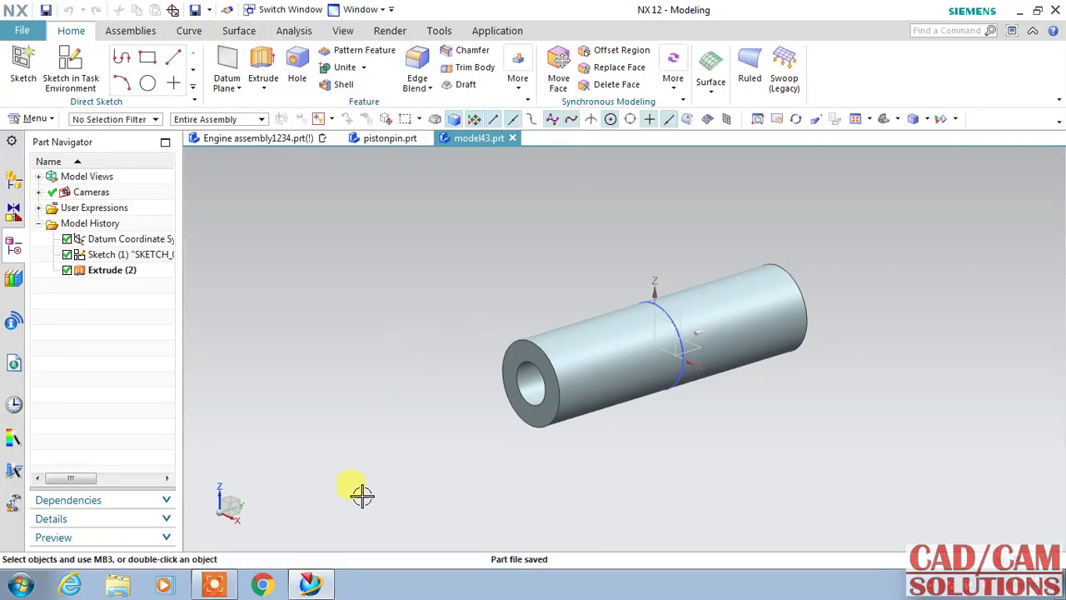